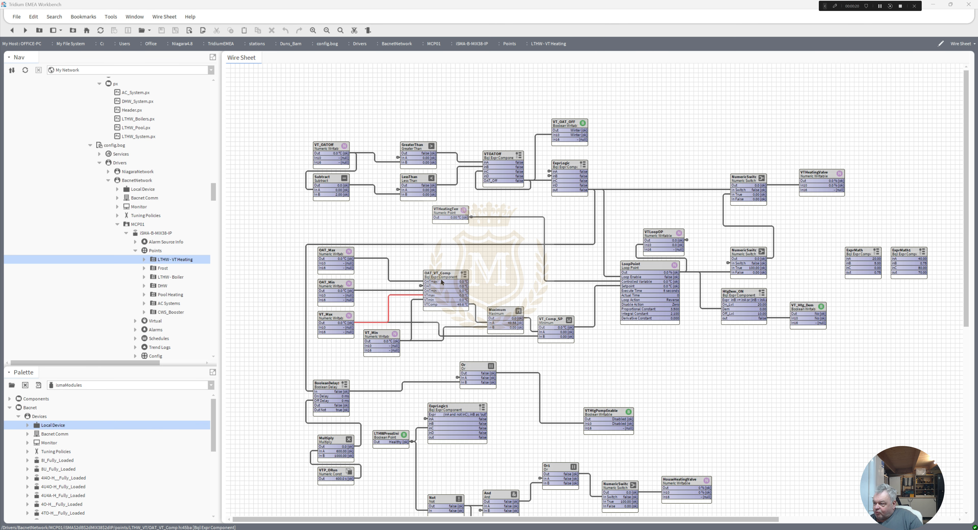
# Step: Examine the expression in the OAT_VT_Comp component's properties, and return to the LTHW - VT Heating wire sheet
pyautogui.doubleClick(443, 283)
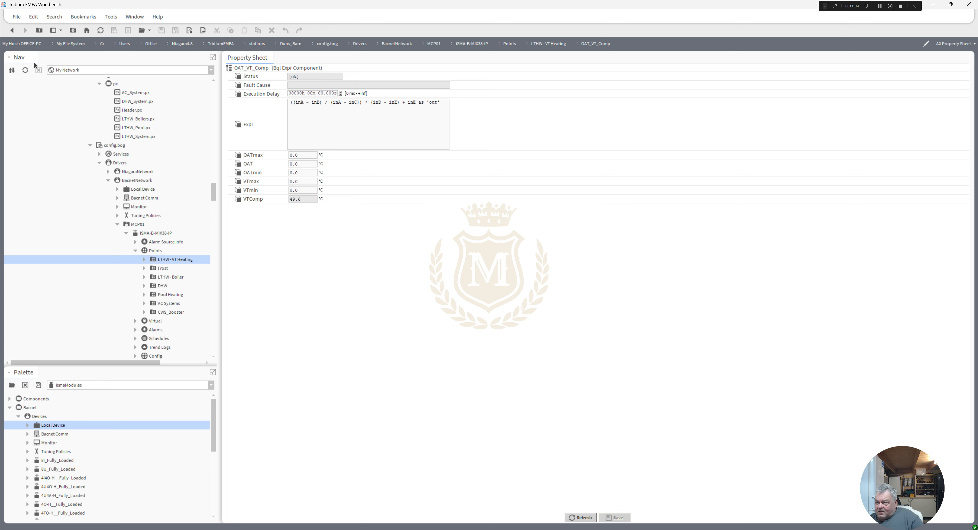
pyautogui.click(15, 36)
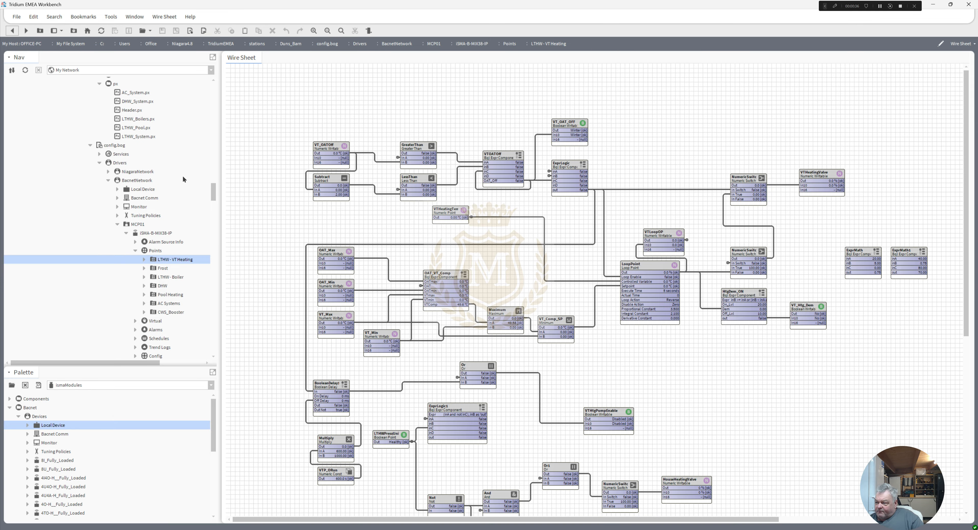
pyautogui.click(445, 288)
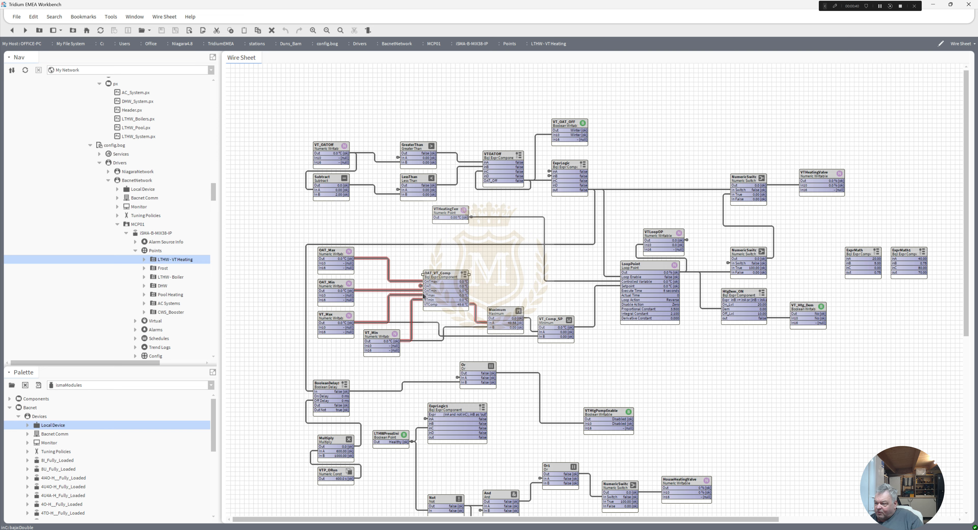
# Step: Move the VT_Min block directly below VT_Max, and select the whole group of weather compensation blocks to highlight their links
pyautogui.moveTo(388, 333); pyautogui.dragTo(342, 343)
pyautogui.click(330, 264)
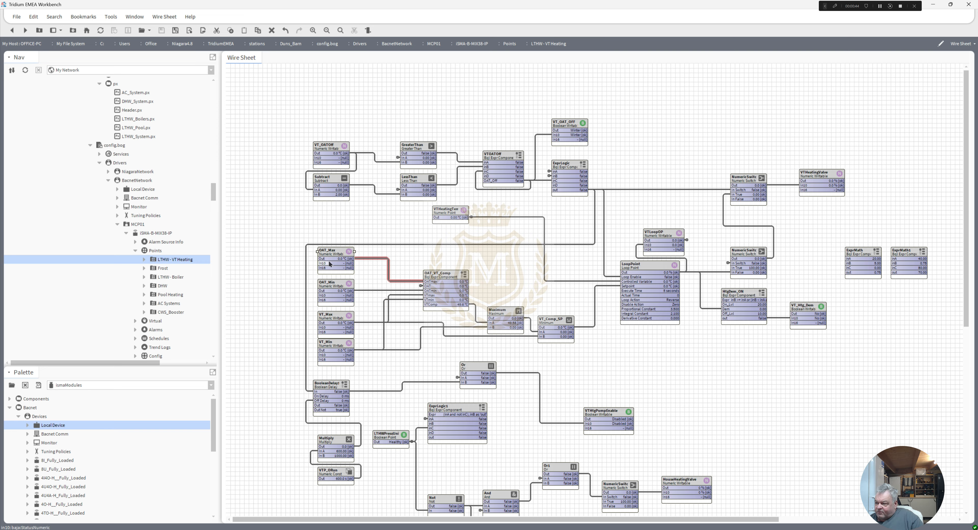
pyautogui.click(337, 287)
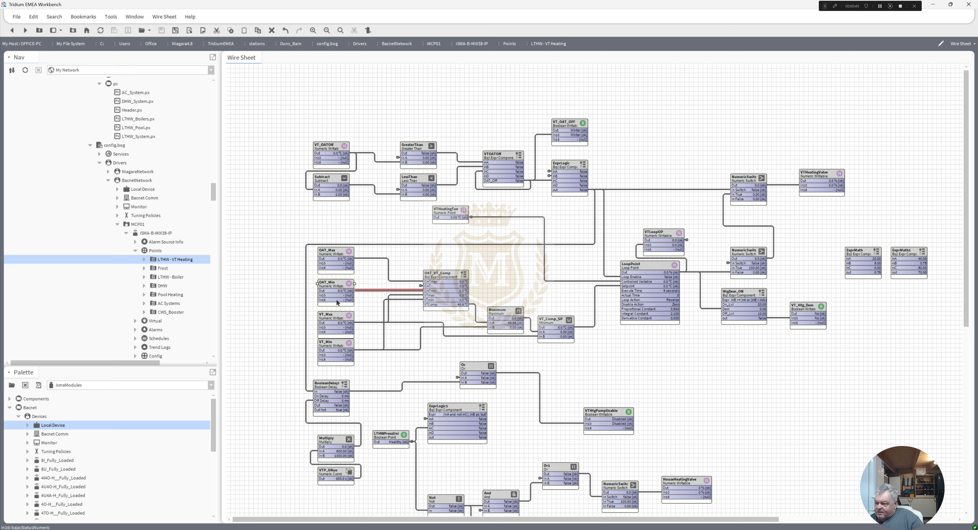
pyautogui.click(335, 322)
pyautogui.click(337, 349)
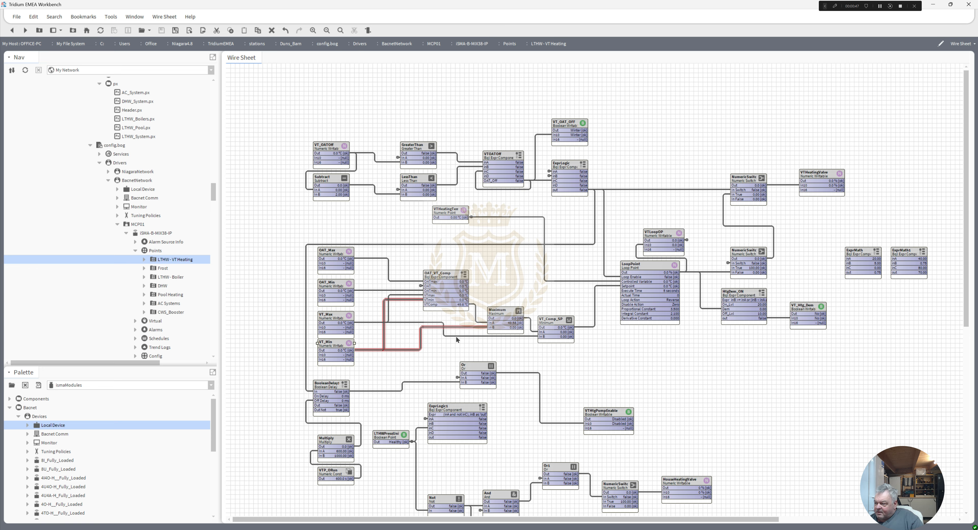
pyautogui.click(563, 326)
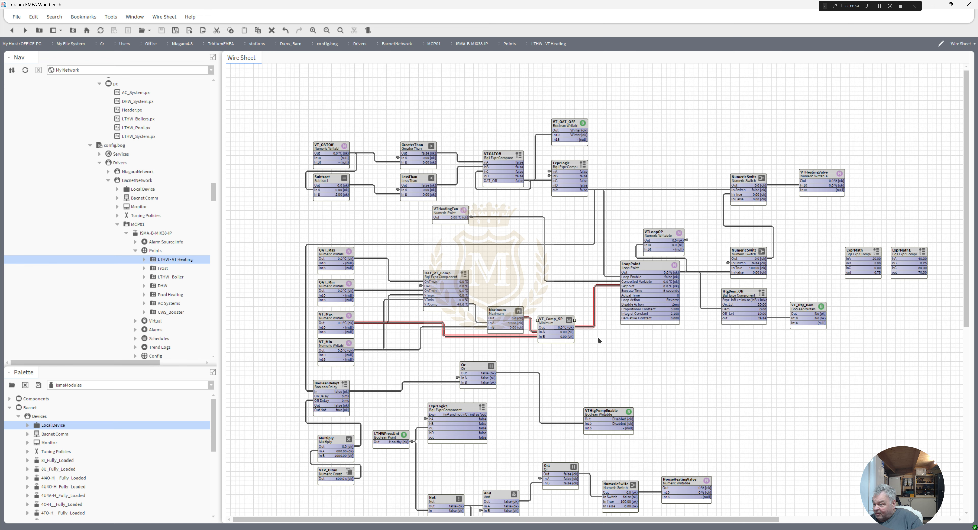
pyautogui.moveTo(606, 366); pyautogui.dragTo(302, 238)
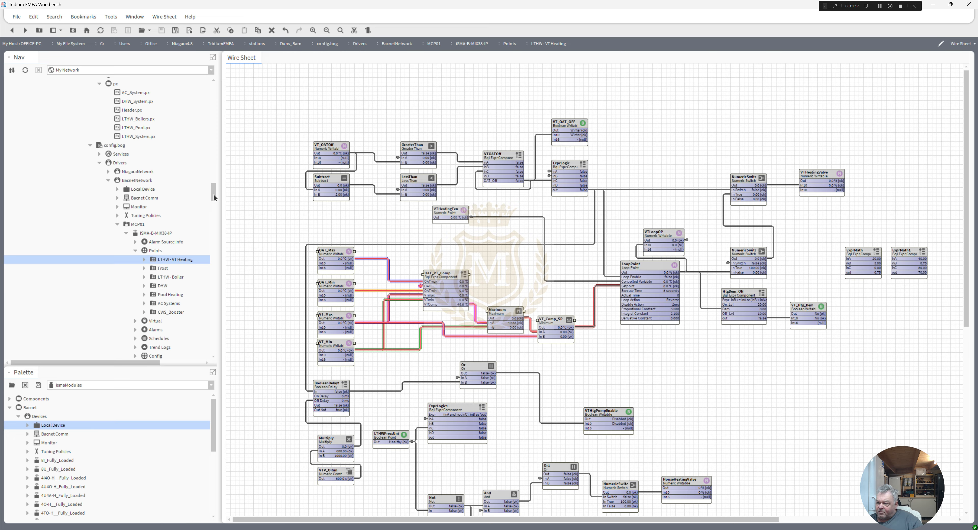
# Step: View the Duns_Barn px graphics in turn: AC_System, DHW_System, LTHW_Boilers, LTHW_Pool and LTHW_System
pyautogui.moveTo(213, 195); pyautogui.dragTo(210, 189)
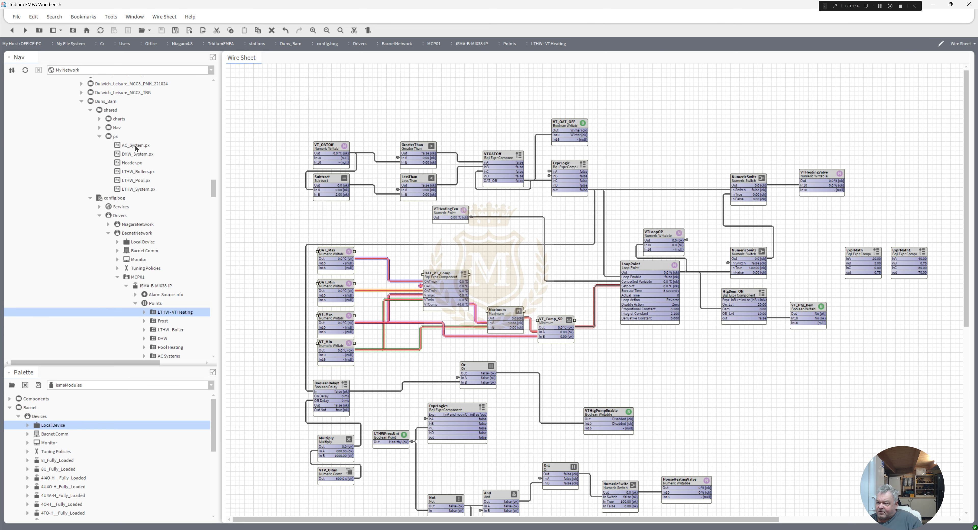
pyautogui.doubleClick(138, 148)
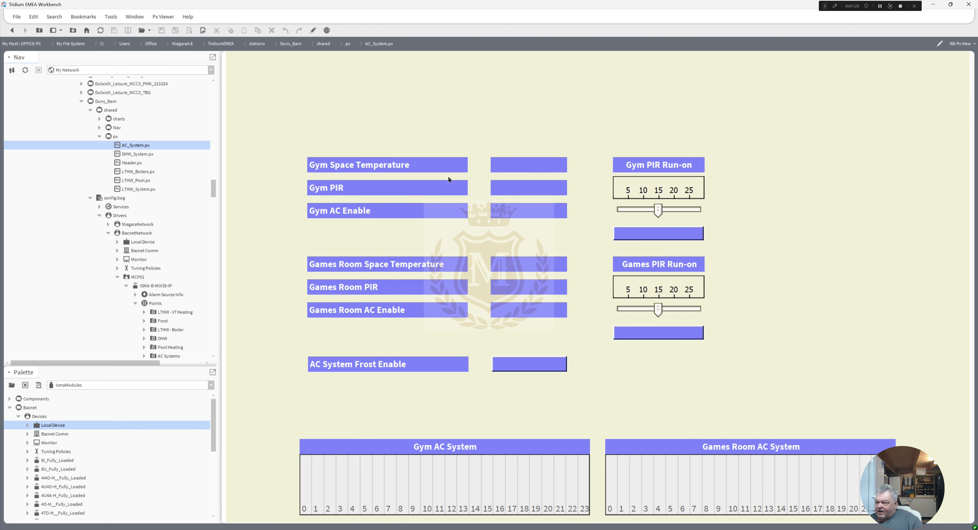
pyautogui.doubleClick(133, 154)
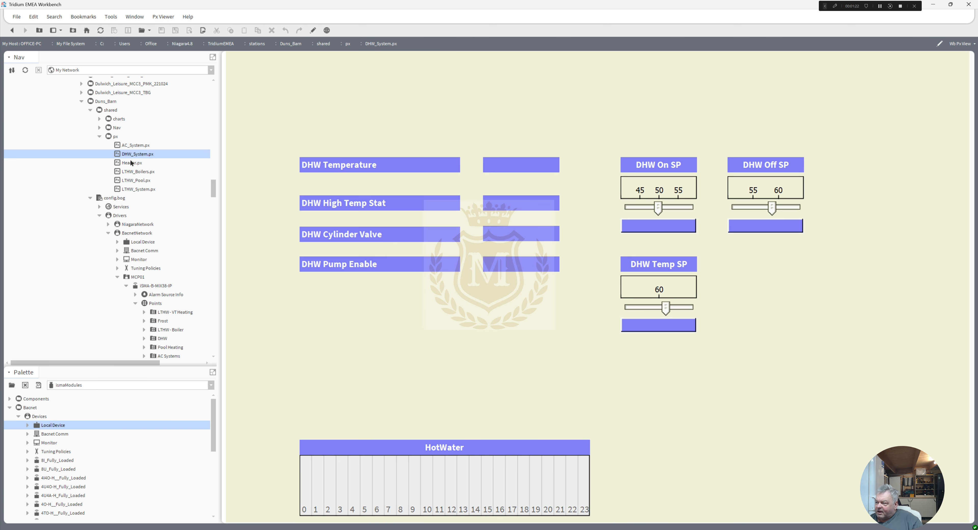
pyautogui.doubleClick(131, 163)
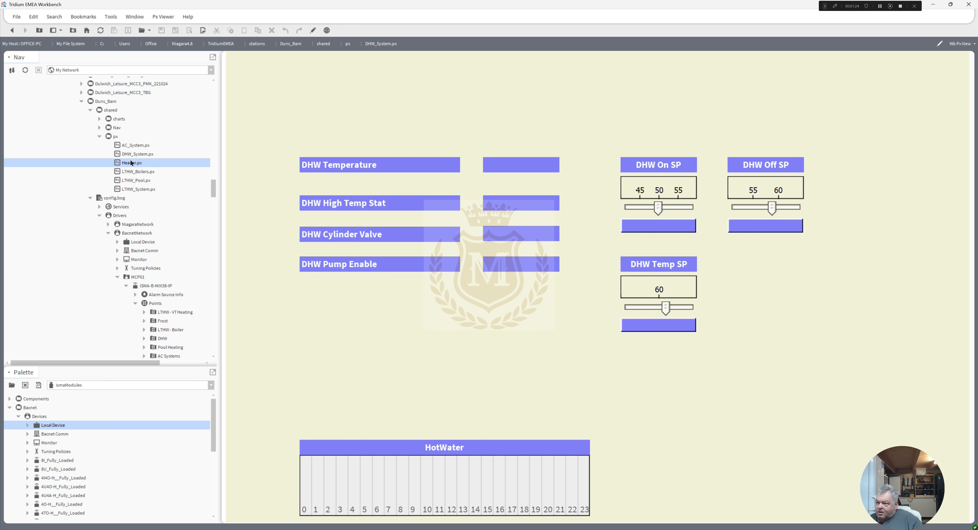
pyautogui.click(133, 172)
pyautogui.doubleClick(134, 173)
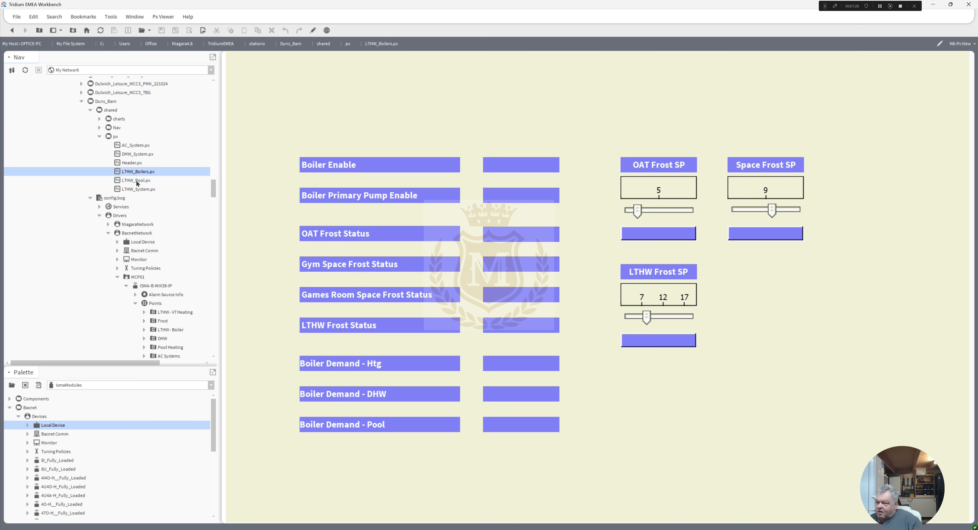
pyautogui.doubleClick(137, 181)
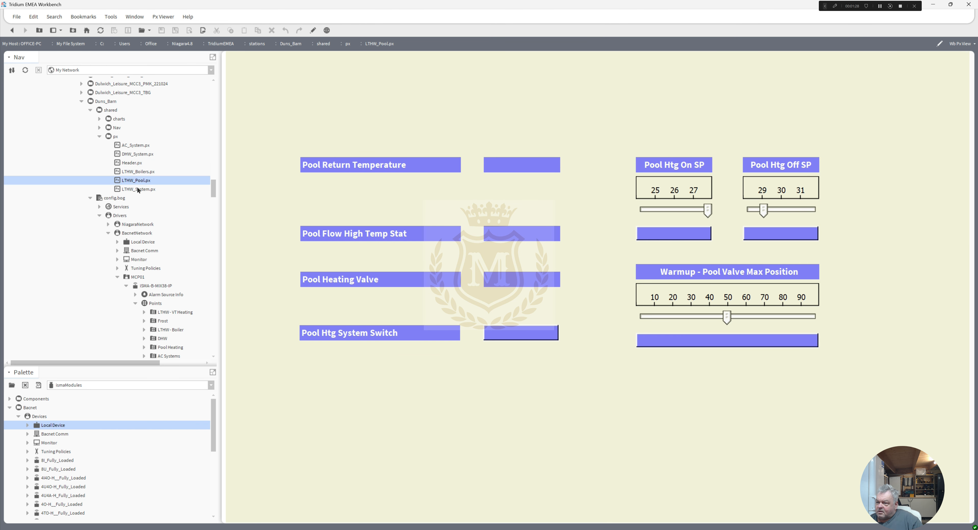
pyautogui.doubleClick(138, 190)
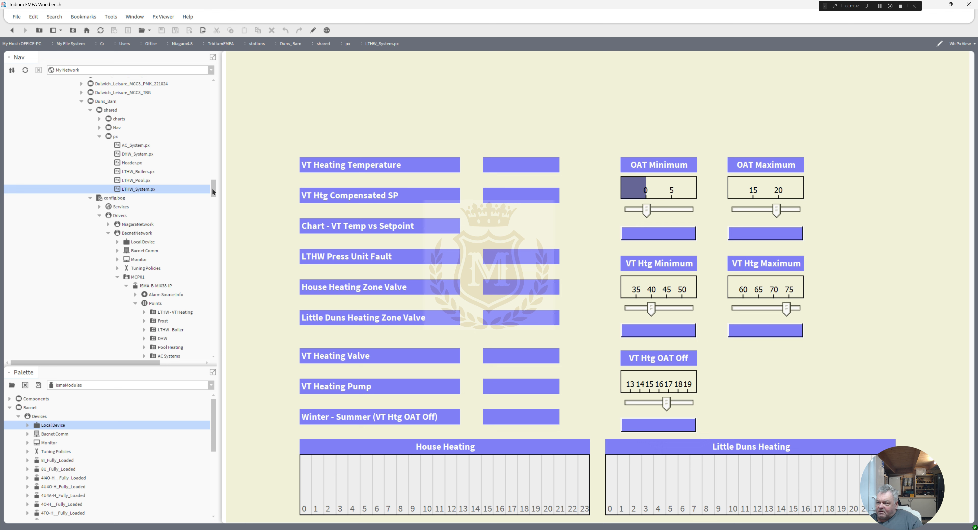
# Step: Go to the connected Duns_Barn station and look through the px files in its Files folder
pyautogui.moveTo(212, 189); pyautogui.dragTo(221, 362)
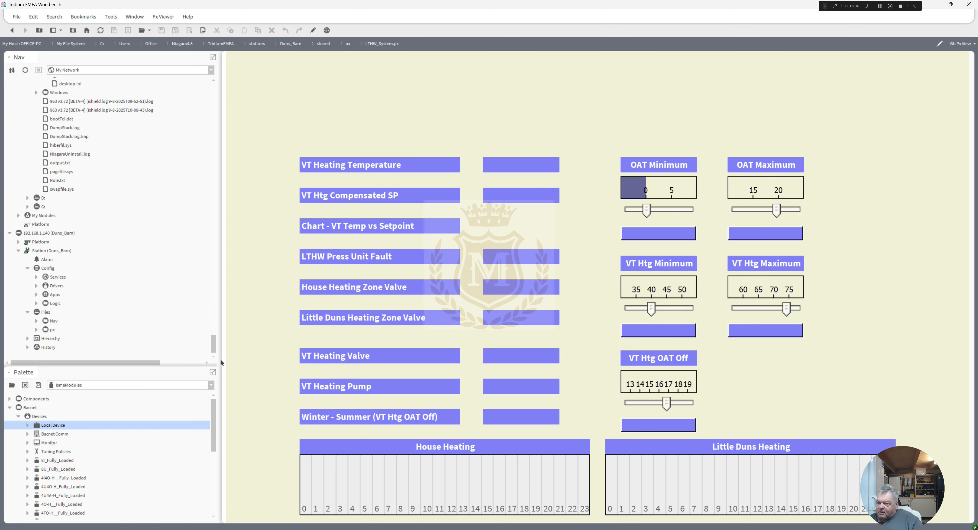
pyautogui.click(50, 234)
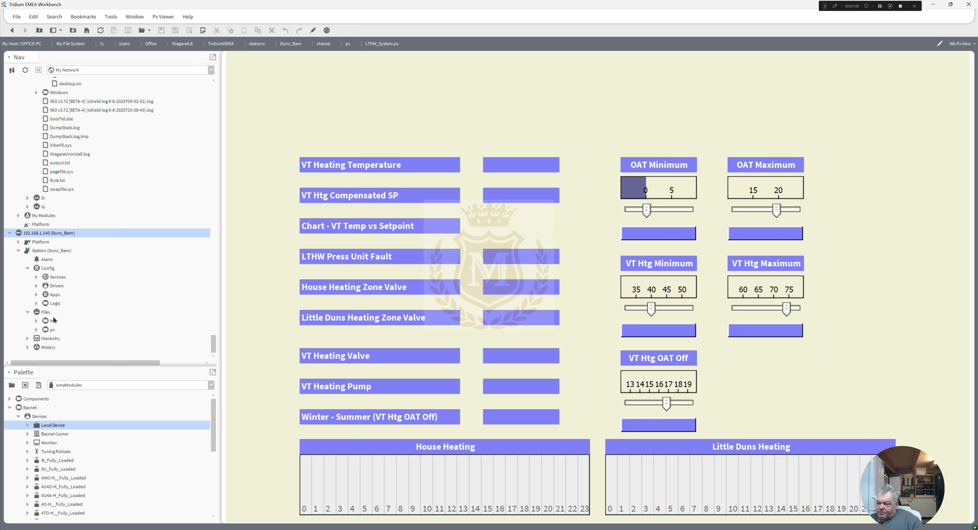
pyautogui.click(36, 330)
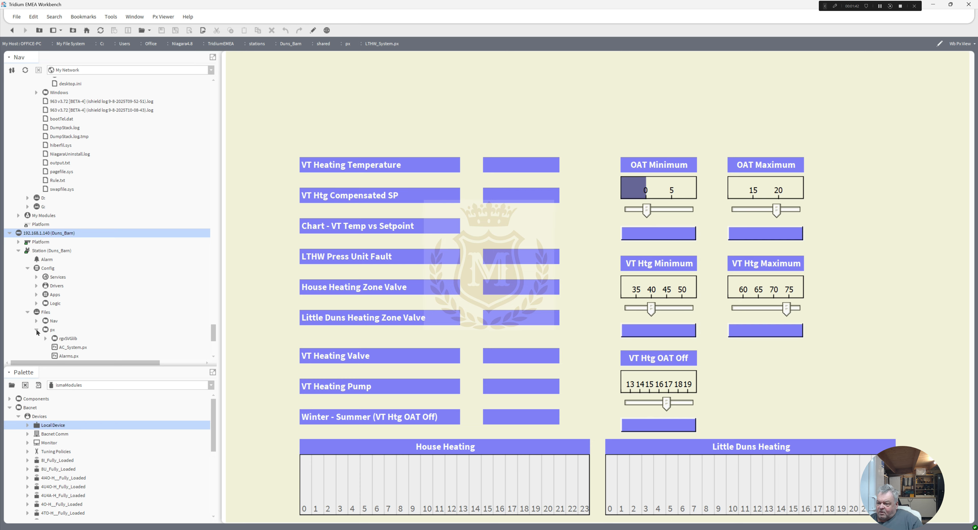
pyautogui.scroll(-3, 211, 330)
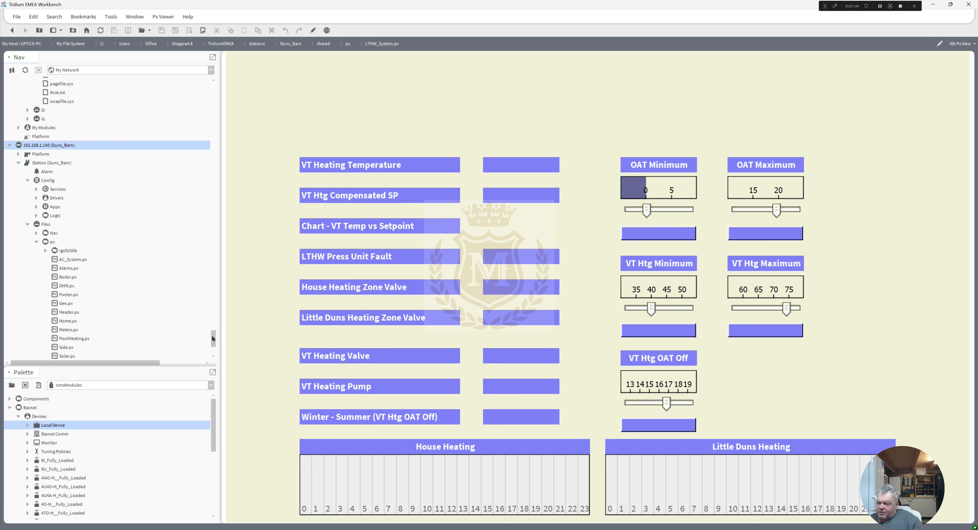
pyautogui.scroll(2, 211, 333)
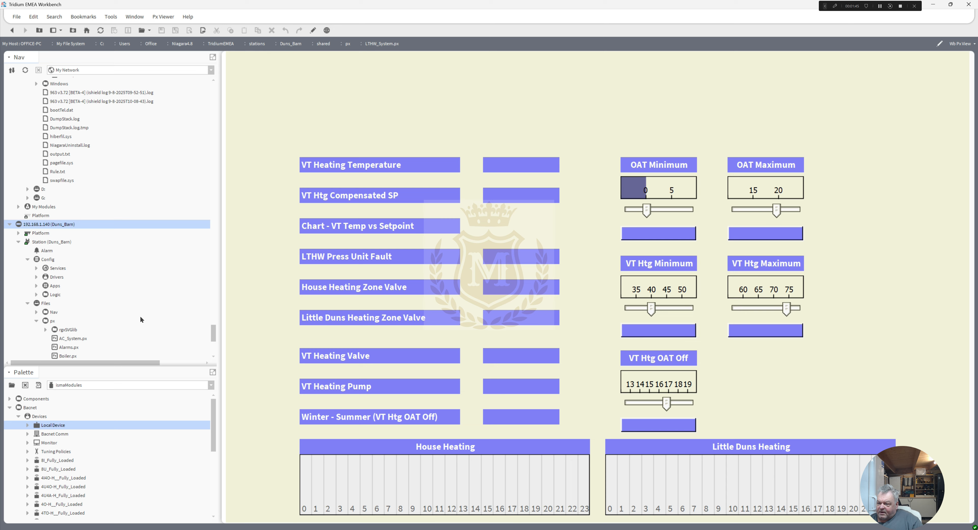
# Step: Open the VT_Htg wire sheet from the connected station's Logic folder and highlight the VT_Calc block's links
pyautogui.click(36, 278)
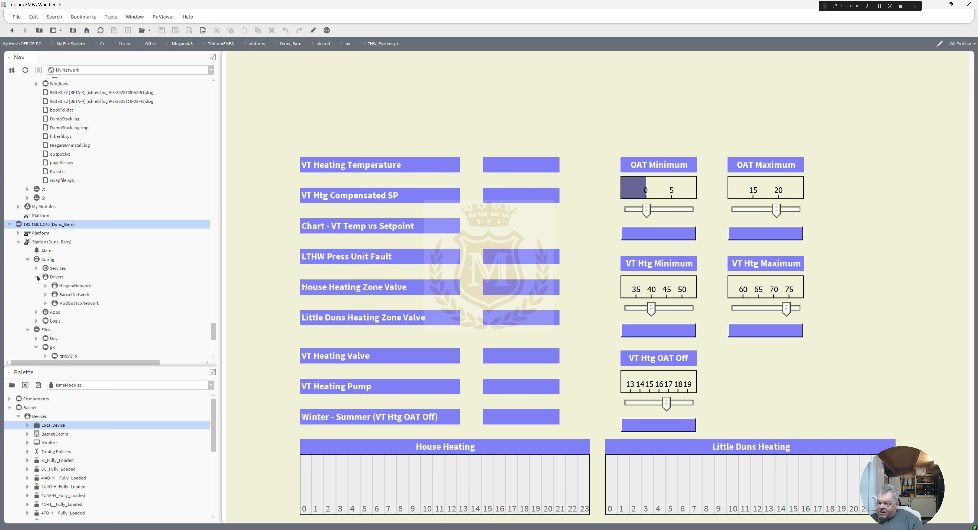
pyautogui.click(36, 278)
pyautogui.click(37, 294)
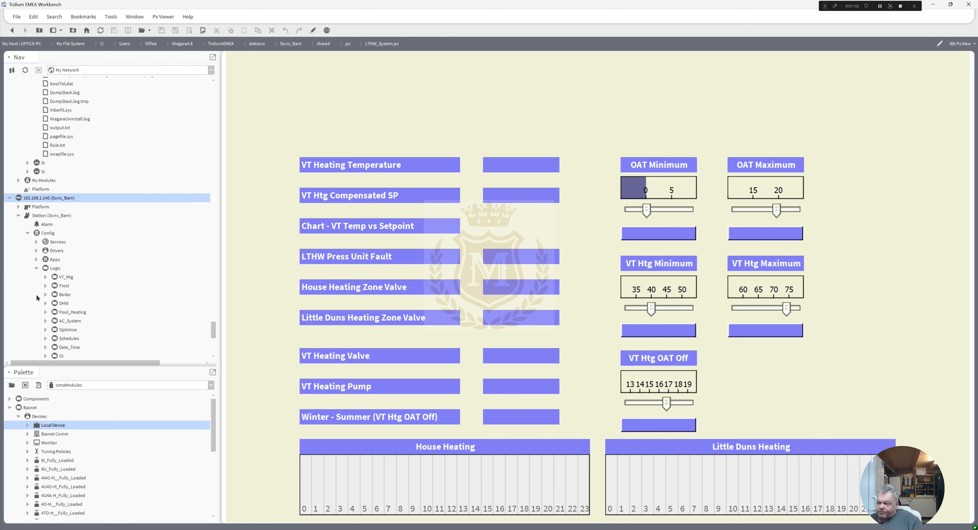
pyautogui.doubleClick(65, 278)
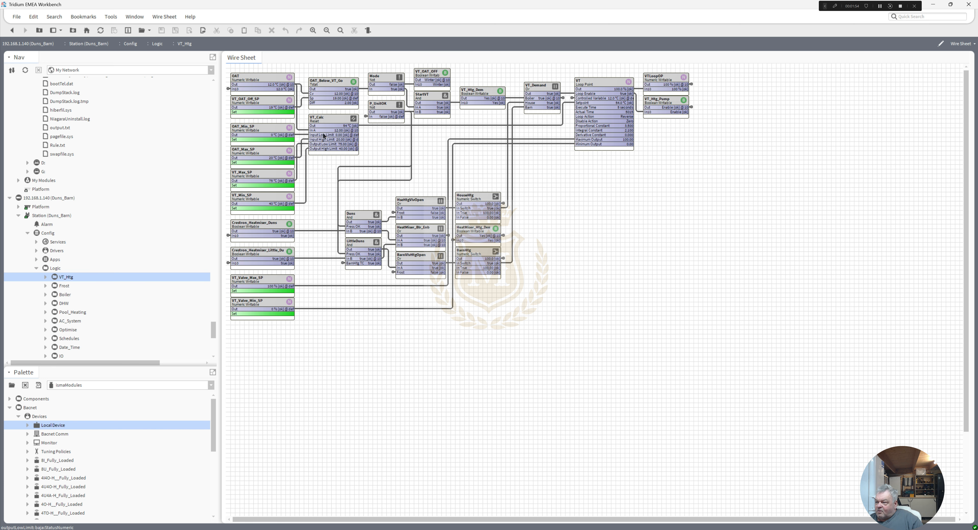
pyautogui.click(323, 125)
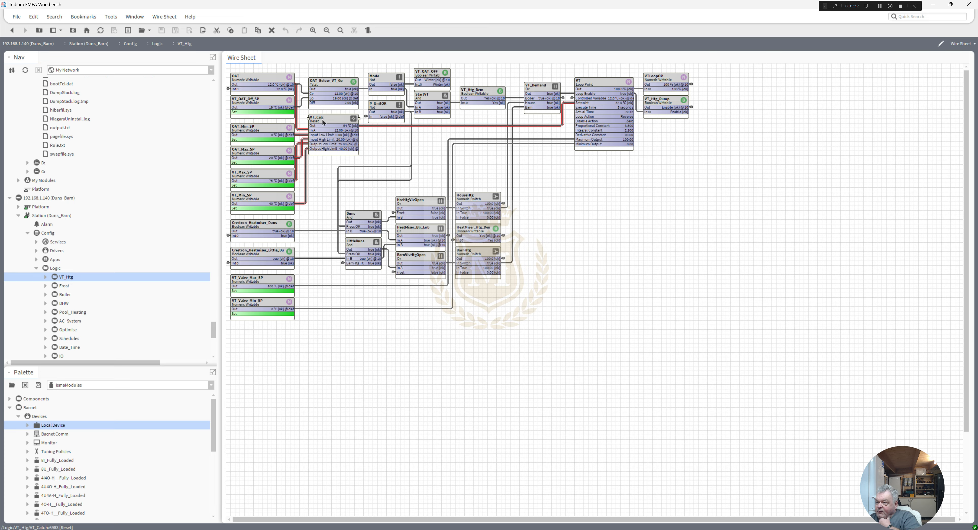
# Step: Apply an emergency override of 25 °C to the OAT point
pyautogui.click(247, 81)
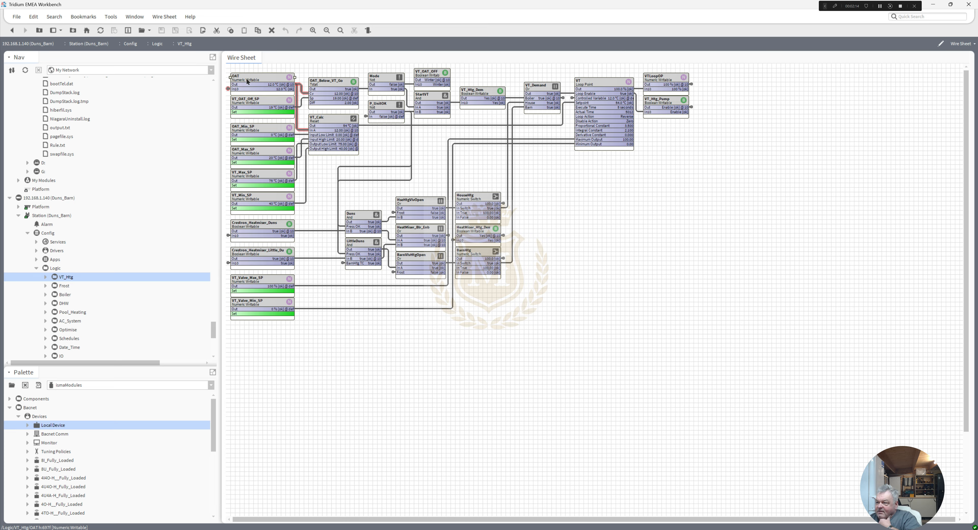
pyautogui.rightClick(247, 81)
pyautogui.moveTo(296, 106)
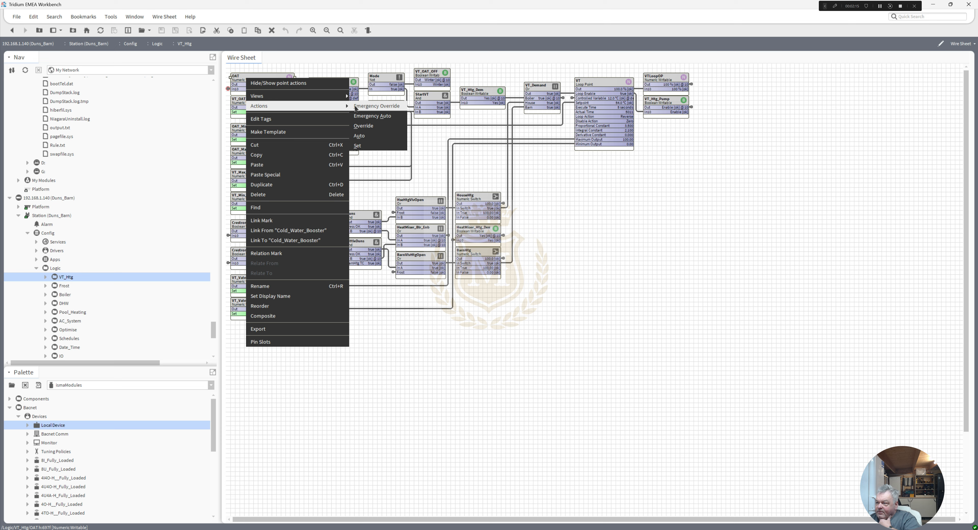
pyautogui.click(368, 106)
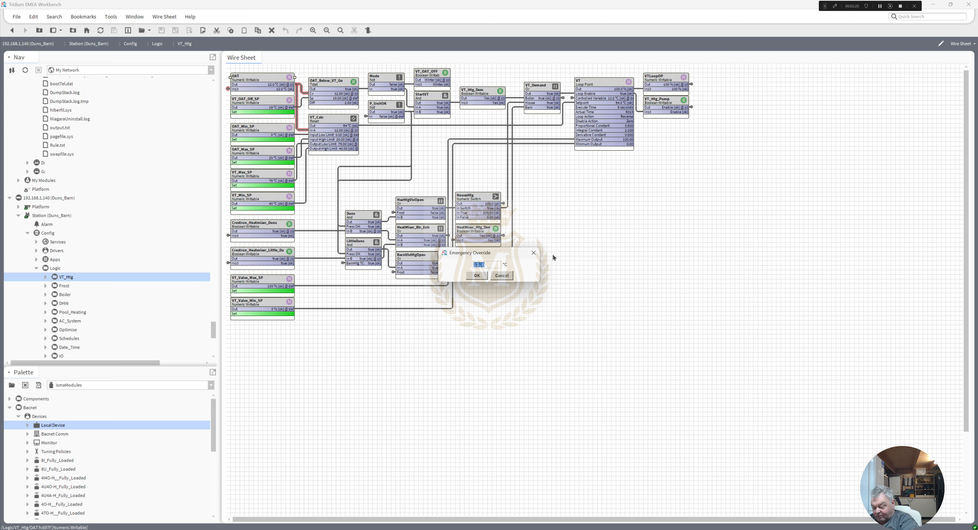
pyautogui.write('25')
pyautogui.click(477, 275)
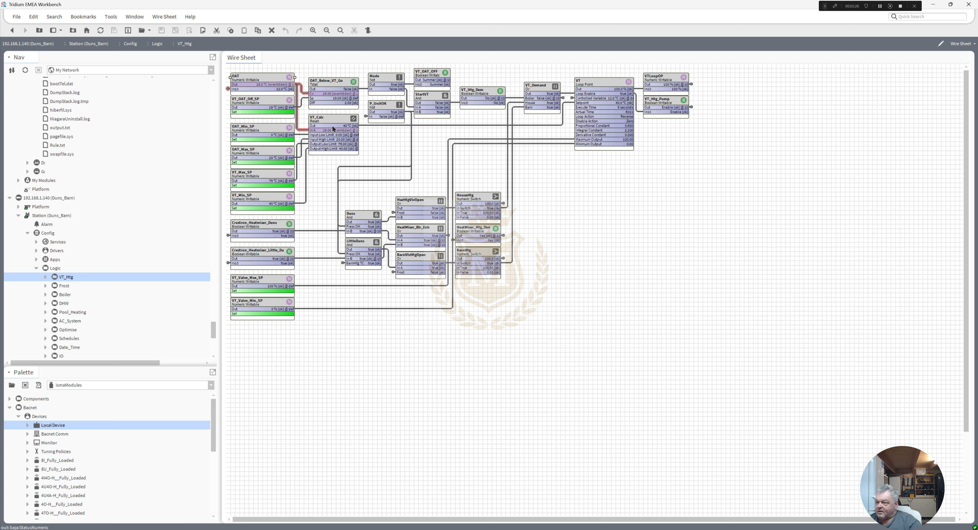
# Step: Apply an emergency override of 0 °C to the OAT point and select the VT_Calc block to check its output
pyautogui.rightClick(250, 80)
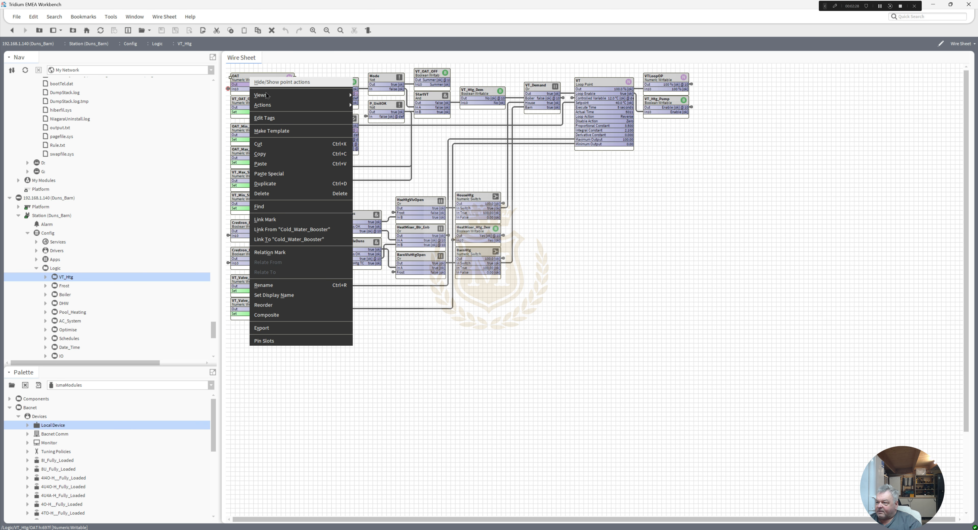
pyautogui.moveTo(348, 106)
pyautogui.click(380, 105)
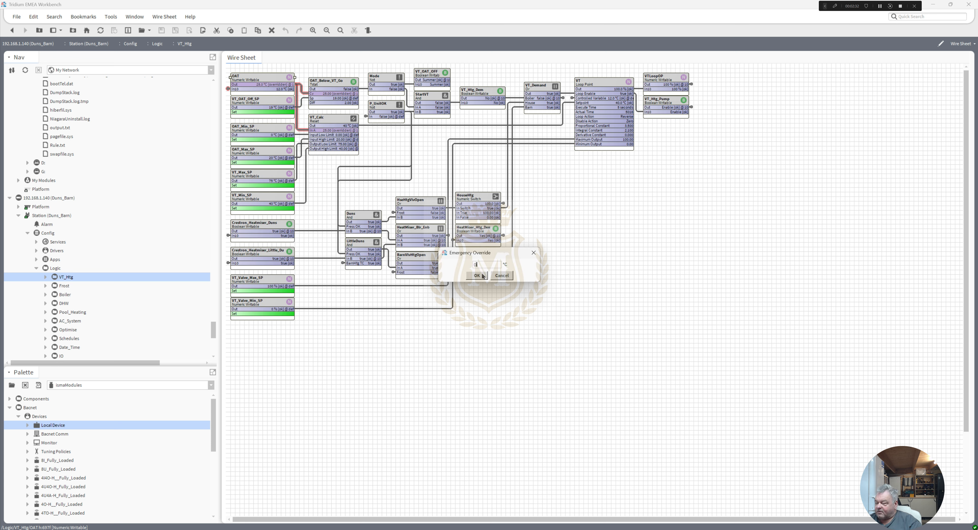
pyautogui.click(476, 275)
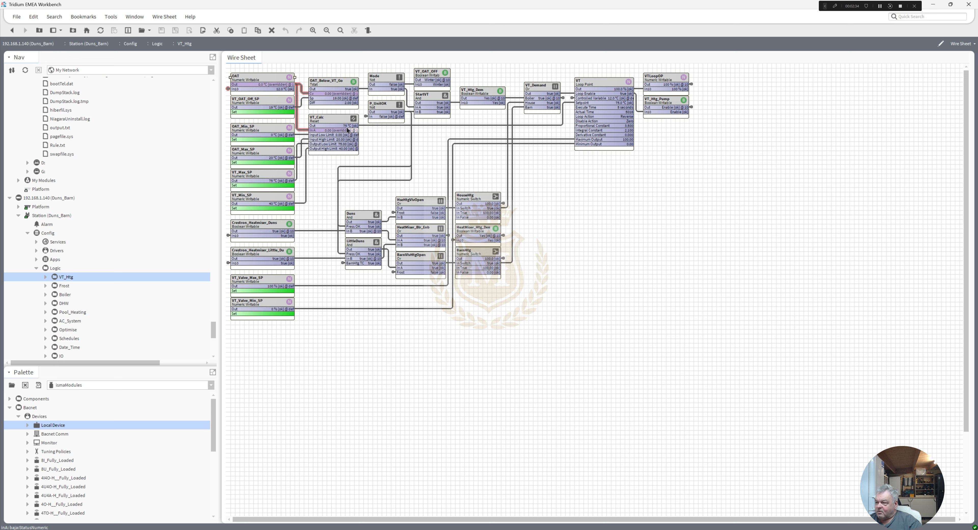
pyautogui.click(339, 127)
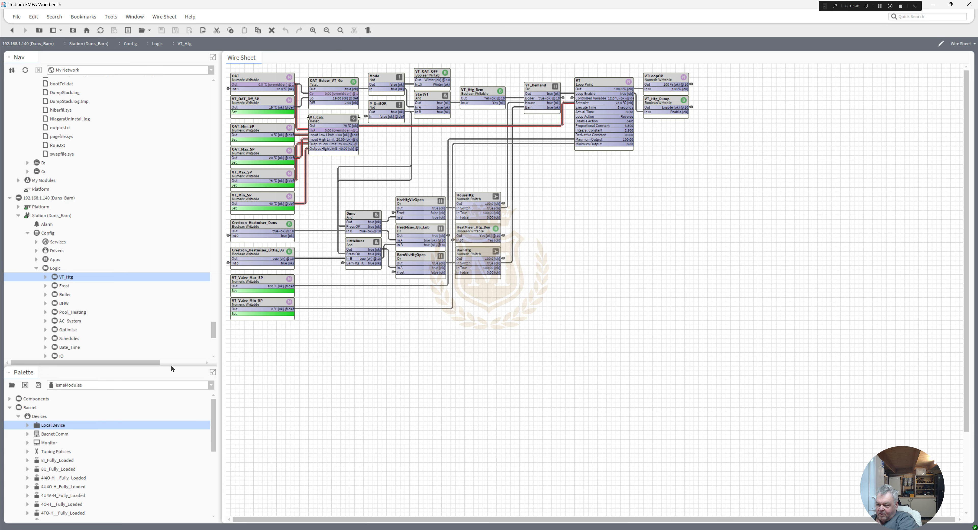
# Step: Load the kitControl palette, collapse its Logic folder and expand the Math folder to find the Reset component
pyautogui.click(211, 385)
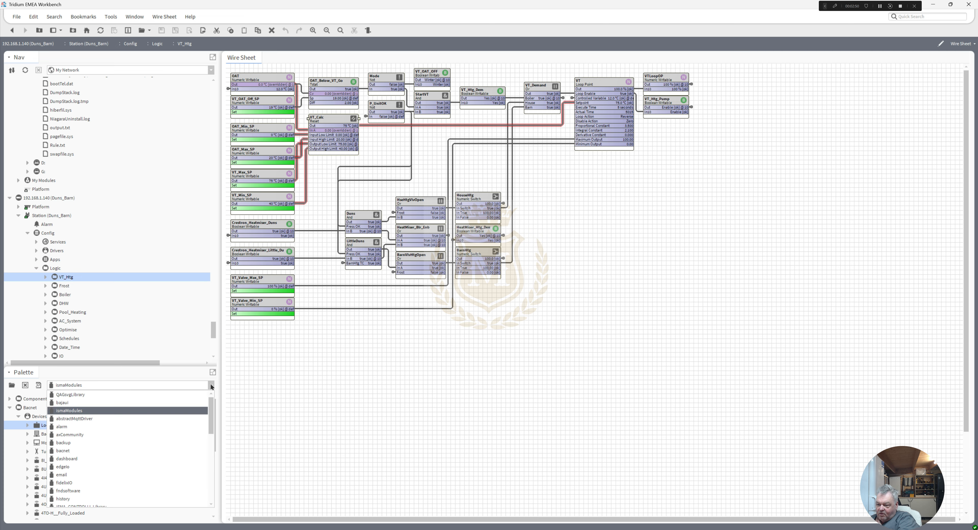
pyautogui.moveTo(210, 411); pyautogui.dragTo(215, 443)
pyautogui.click(123, 449)
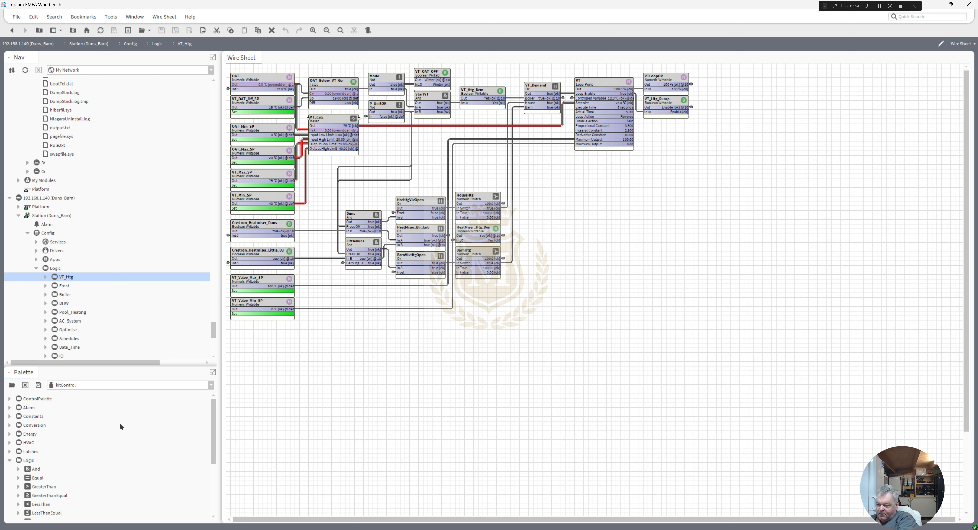
pyautogui.moveTo(212, 421); pyautogui.dragTo(215, 433)
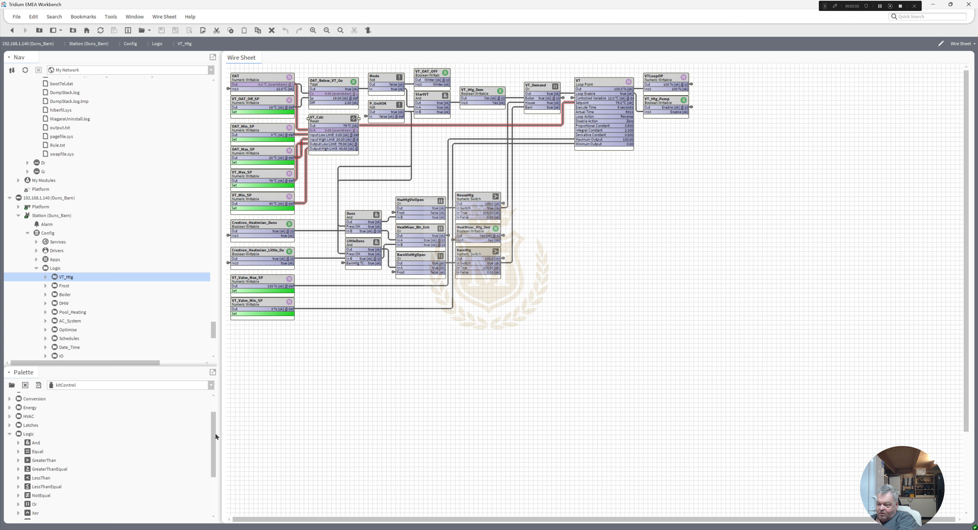
pyautogui.click(11, 437)
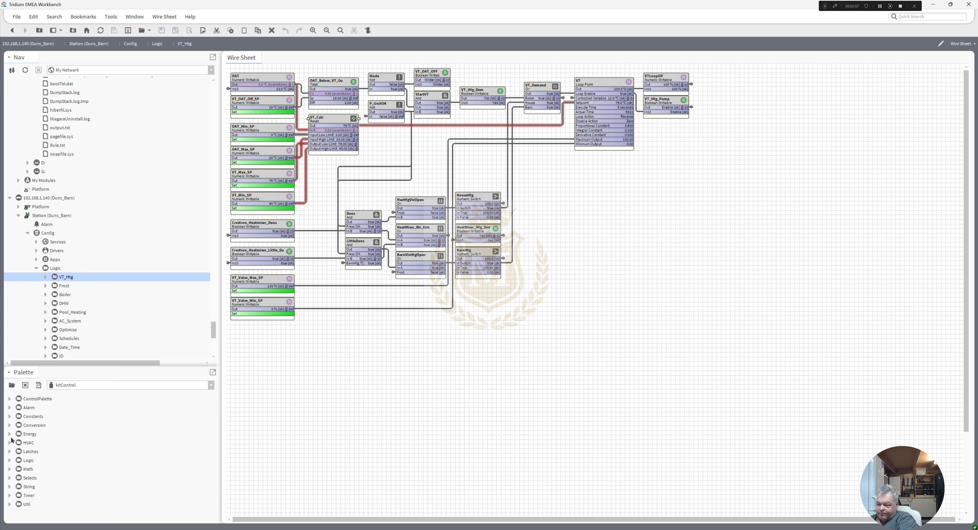
pyautogui.click(10, 469)
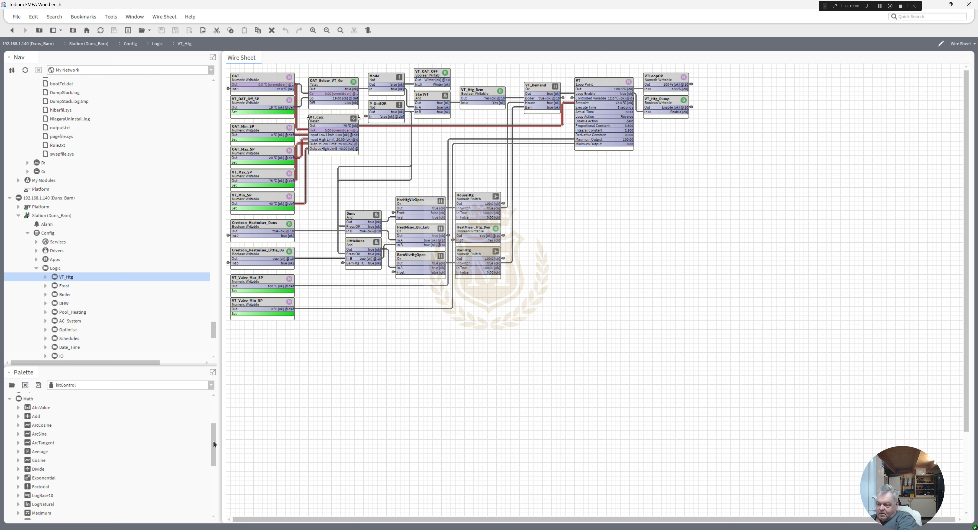
pyautogui.moveTo(214, 446); pyautogui.dragTo(214, 463)
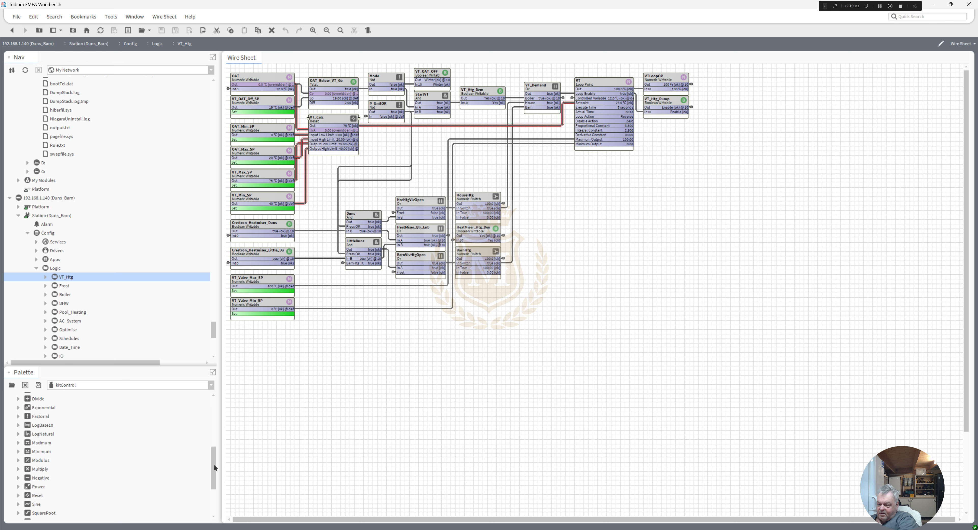
# Step: Add a Reset component named Reset to the VT_Htg wire sheet in the empty area below the existing blocks
pyautogui.click(40, 495)
pyautogui.moveTo(36, 497); pyautogui.dragTo(311, 376)
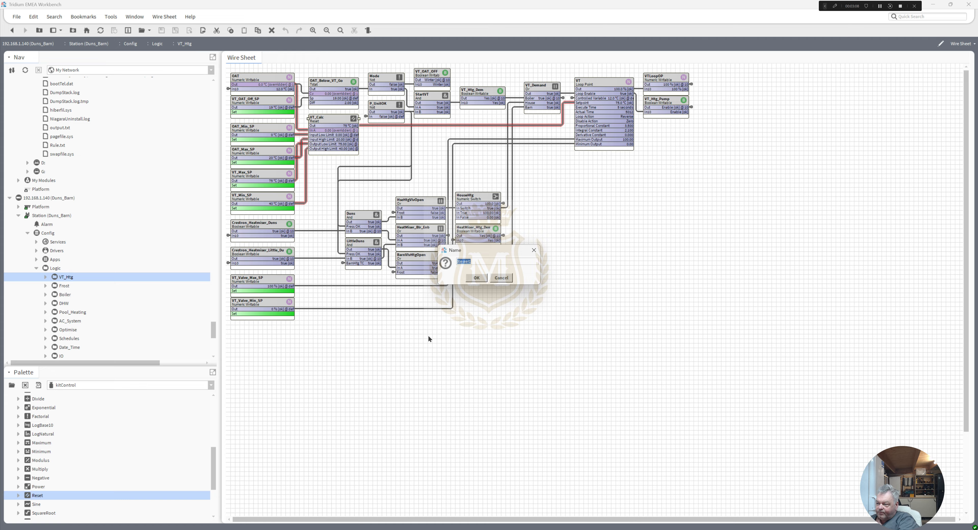
pyautogui.click(481, 278)
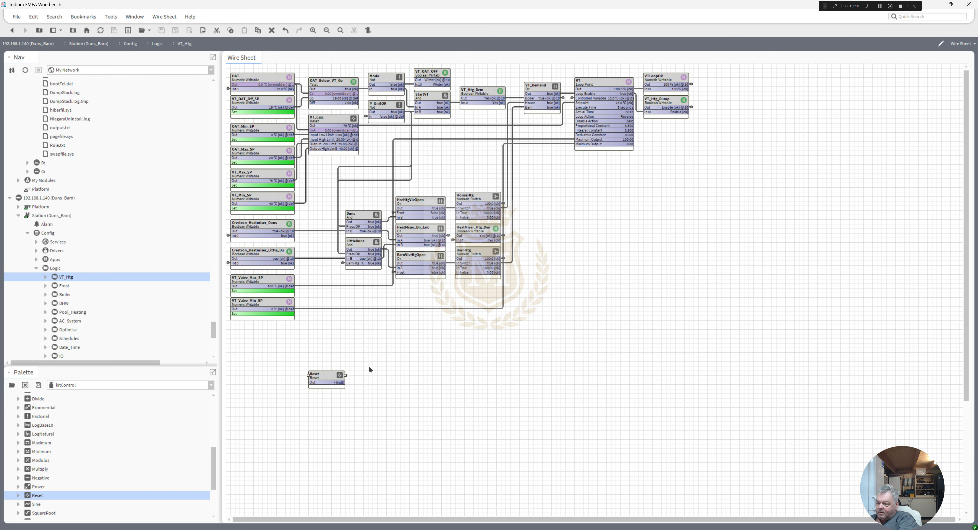
pyautogui.moveTo(330, 374); pyautogui.dragTo(357, 330)
# Step: Pin the Reset block's In A, Input Low Limit, Input High Limit, Output Low Limit and Output High Limit slots
pyautogui.rightClick(357, 334)
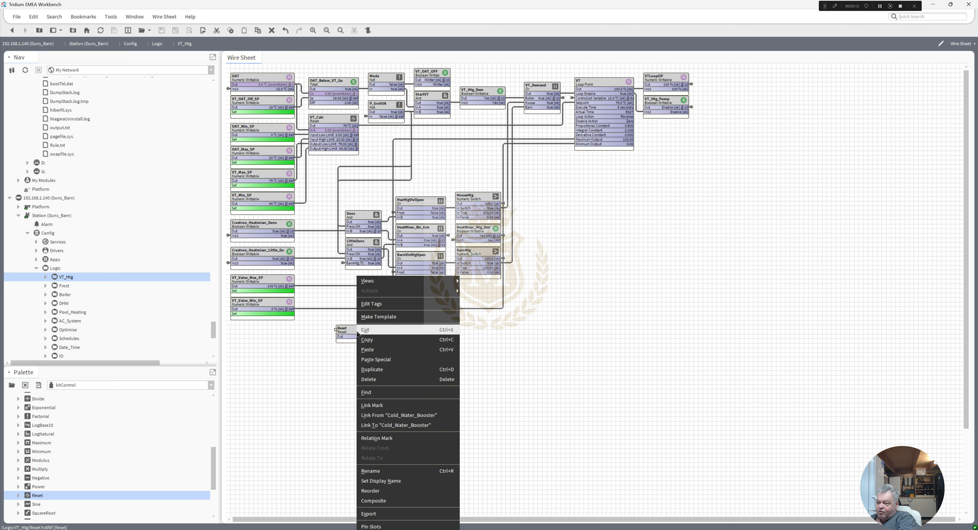
pyautogui.click(371, 527)
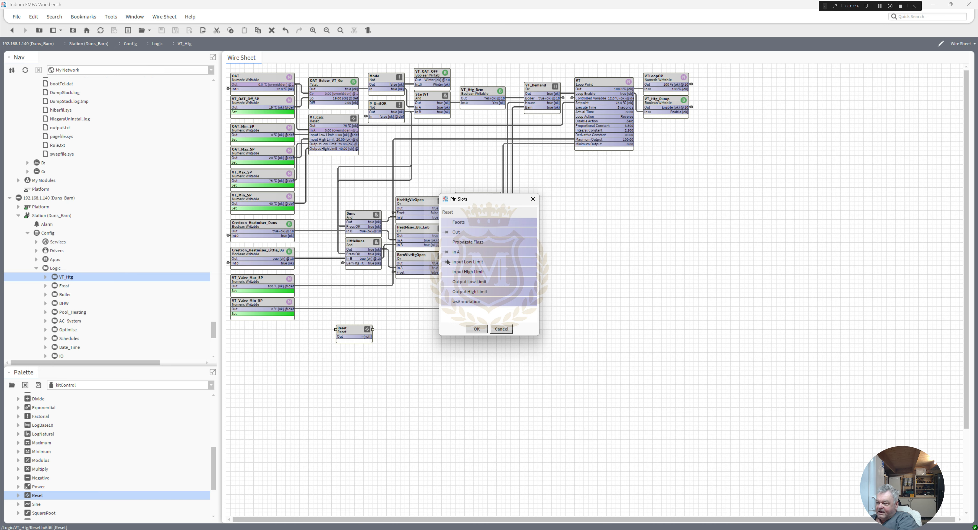
pyautogui.click(446, 272)
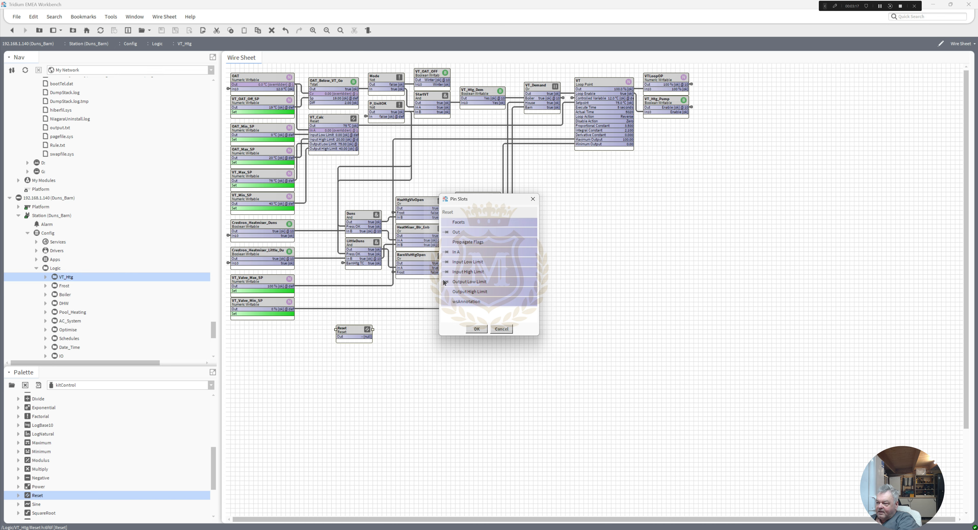
pyautogui.click(476, 328)
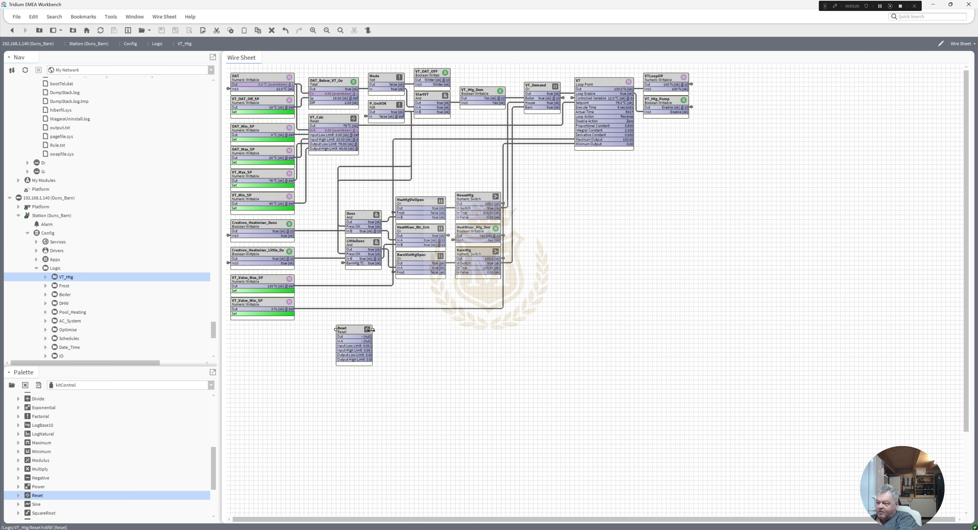
# Step: Widen the new Reset block and delete it from the VT_Htg wire sheet
pyautogui.moveTo(371, 330); pyautogui.dragTo(386, 330)
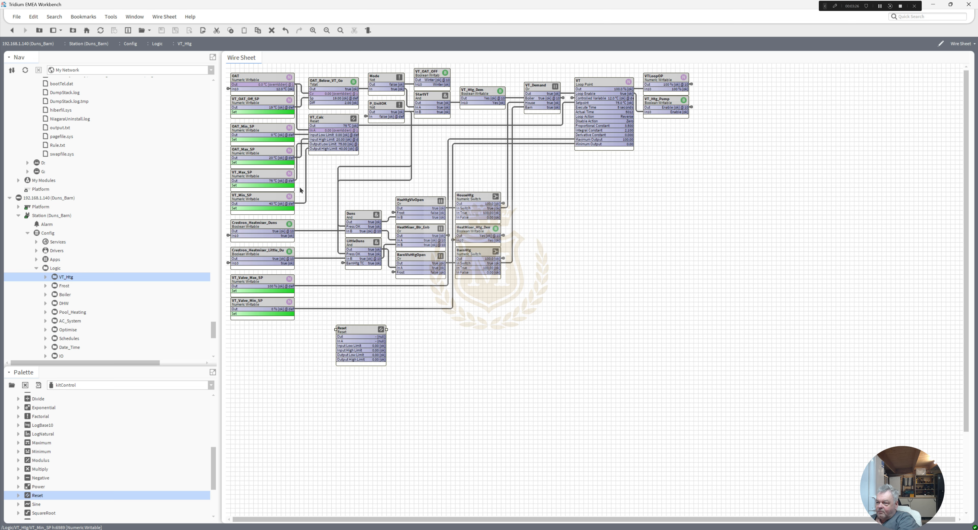
pyautogui.rightClick(364, 332)
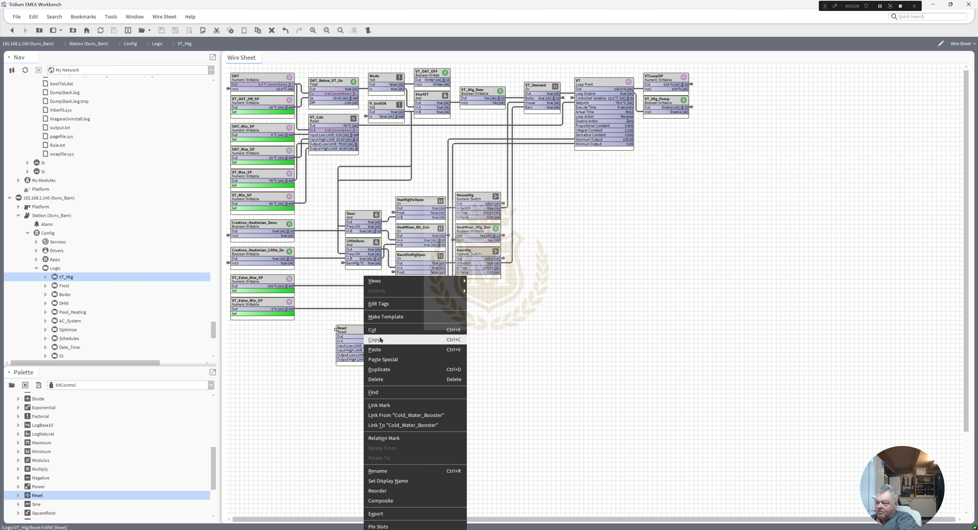
pyautogui.click(380, 380)
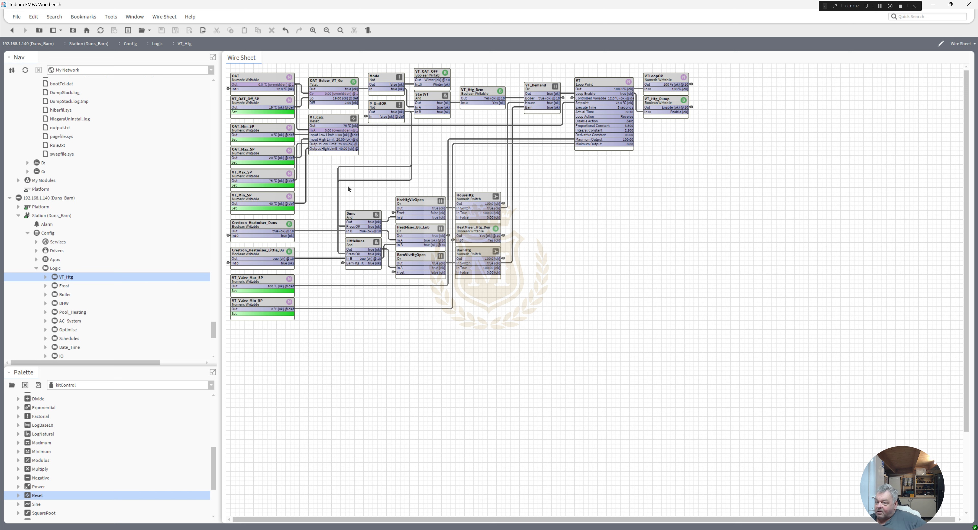
# Step: Open the Frost wire sheet and highlight the links of the OAT and OAT_Frost_SP points
pyautogui.doubleClick(63, 287)
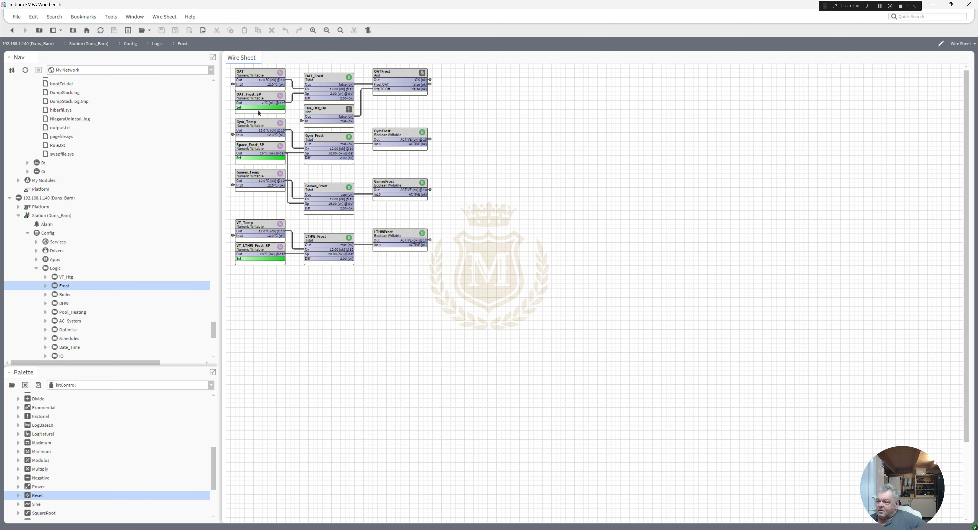
pyautogui.click(257, 76)
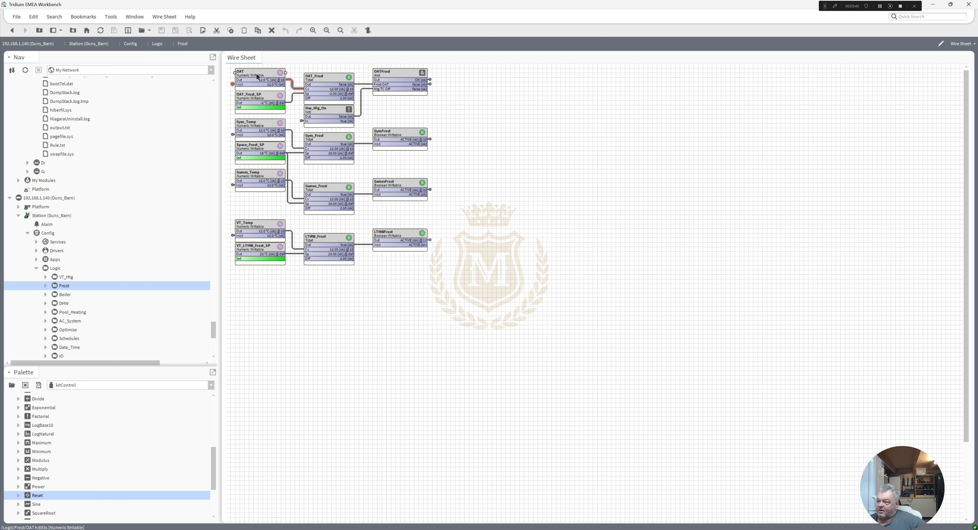
pyautogui.click(256, 92)
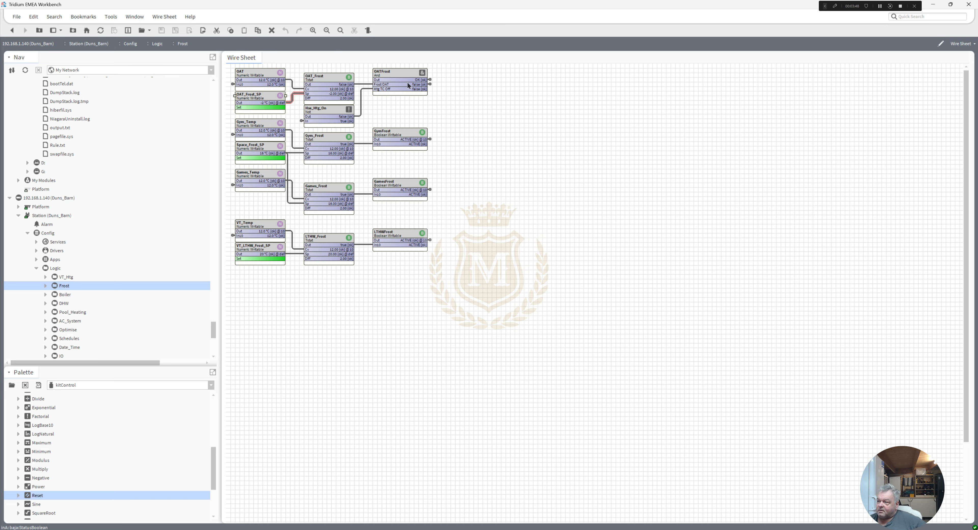
# Step: Open the Boiler wire sheet and trace the links of Run_Boiler, Blr_Off_Delay, PumpLonger and Boiler_Enable
pyautogui.doubleClick(64, 295)
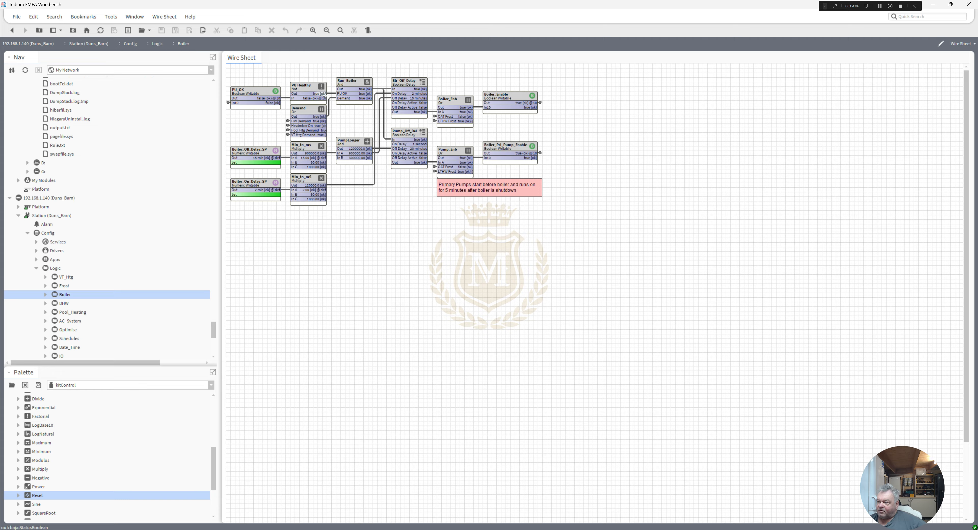
pyautogui.click(358, 84)
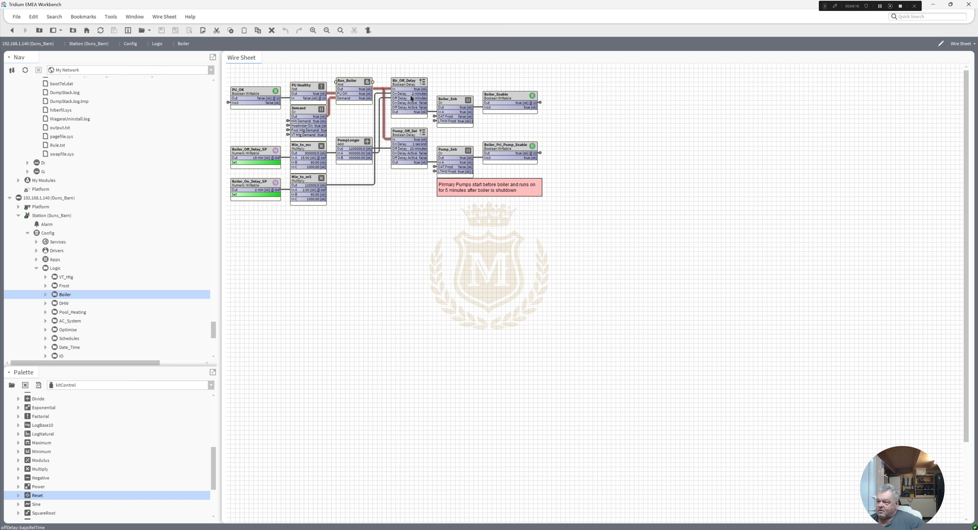
pyautogui.click(418, 116)
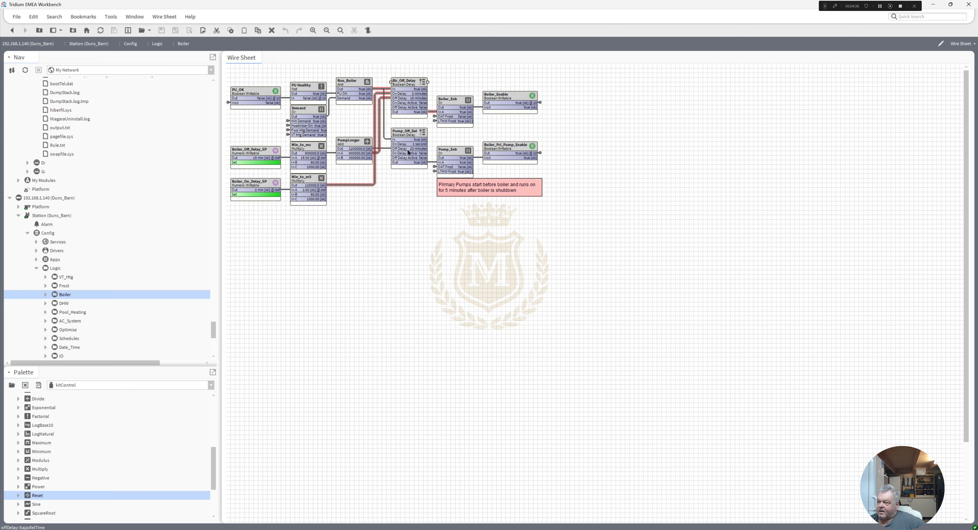
pyautogui.click(351, 144)
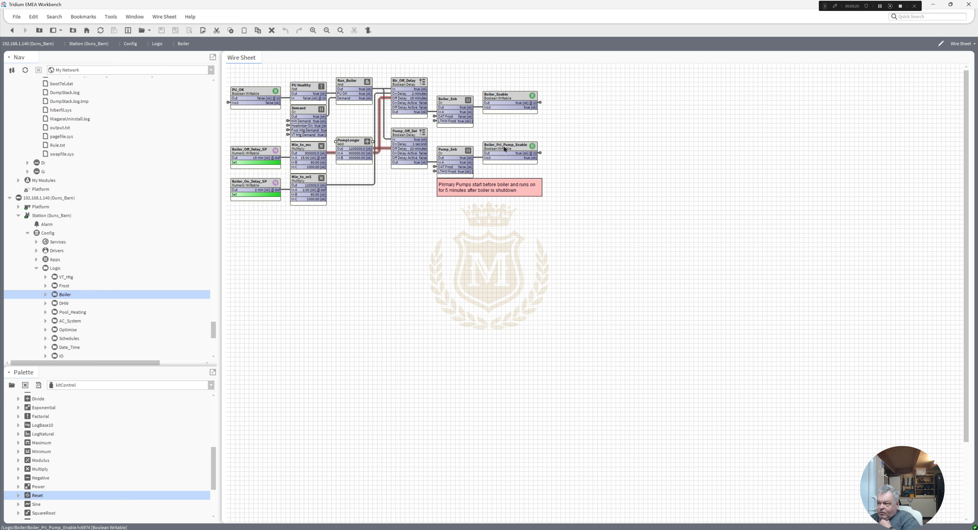
pyautogui.click(506, 102)
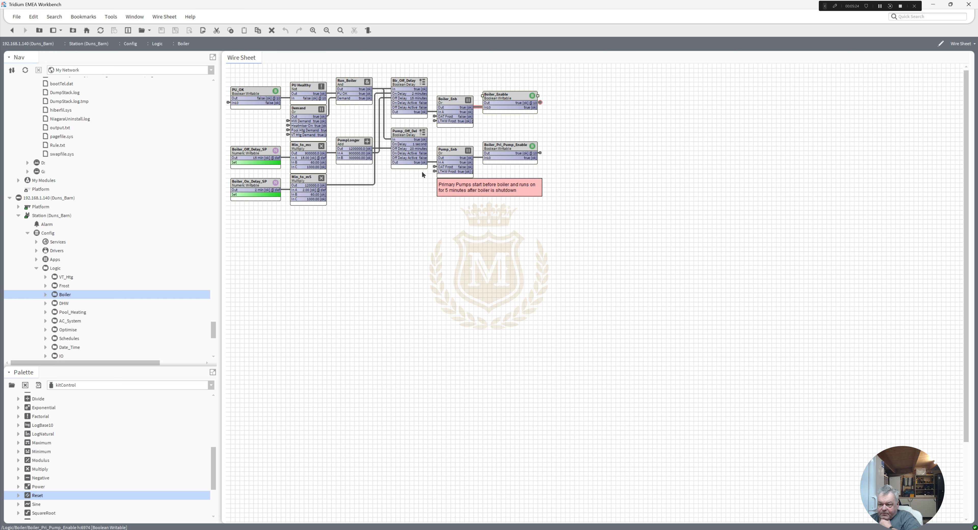
# Step: Review the DHW, Pool_Heating, AC_System and Optimise wire sheets and follow the output link of HouseOSS_Occ
pyautogui.doubleClick(59, 304)
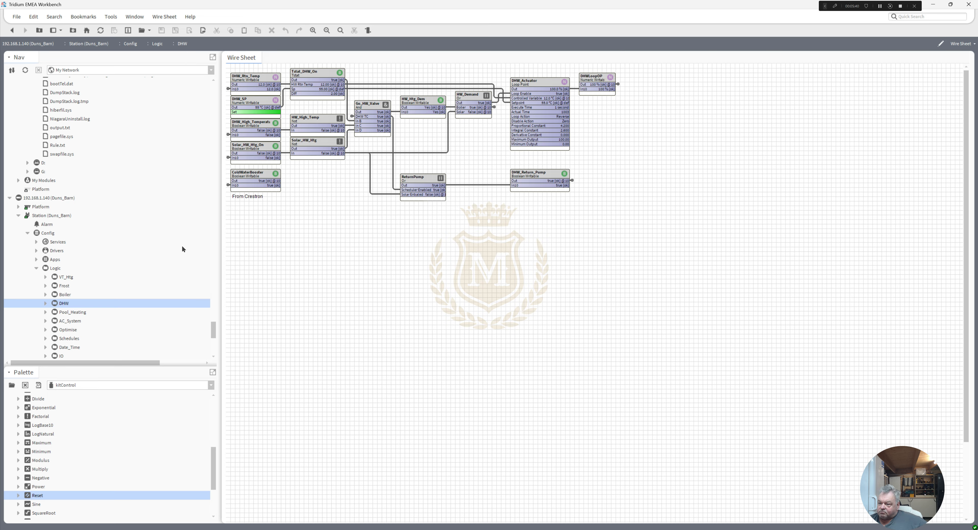
pyautogui.doubleClick(72, 312)
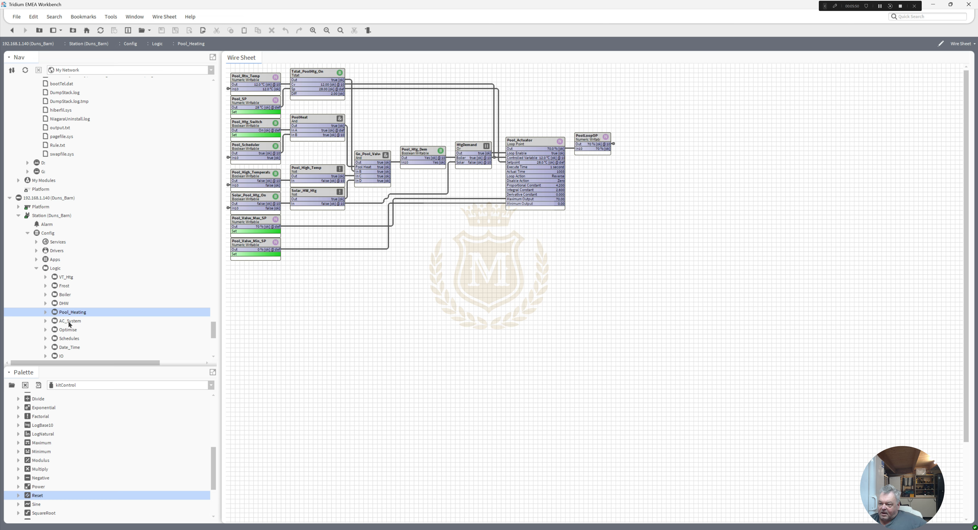
pyautogui.doubleClick(69, 321)
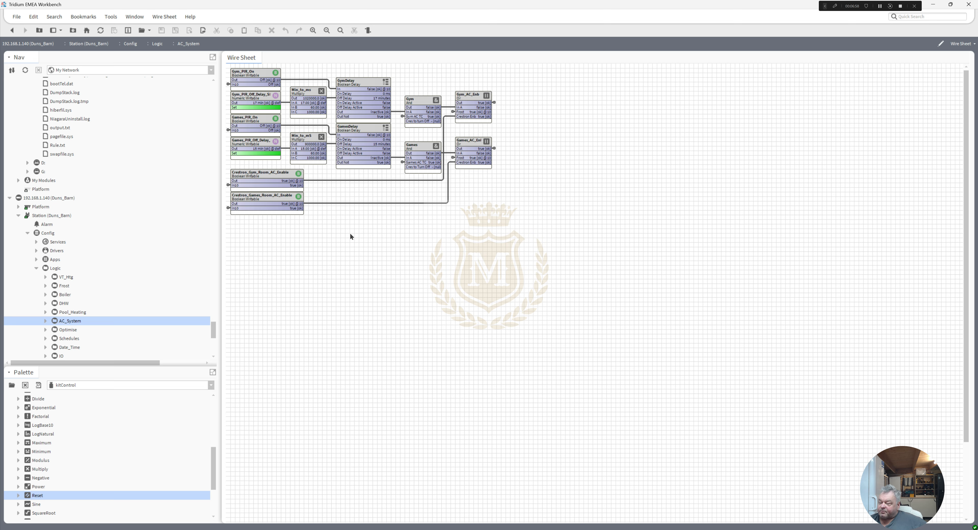
pyautogui.doubleClick(68, 331)
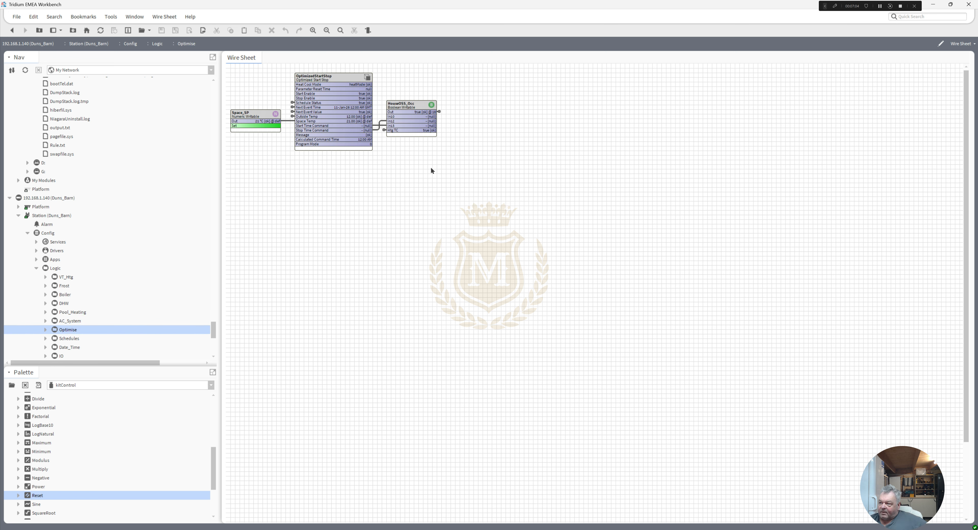
pyautogui.doubleClick(439, 112)
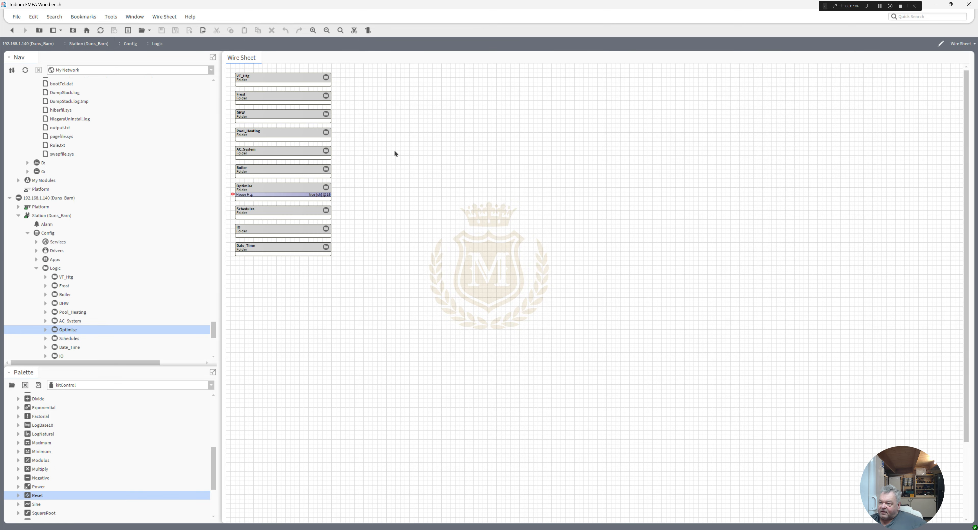
# Step: Open the Schedules wire sheet and examine the Generator block's weekly schedule around Monday mid-morning
pyautogui.click(63, 340)
pyautogui.doubleClick(63, 339)
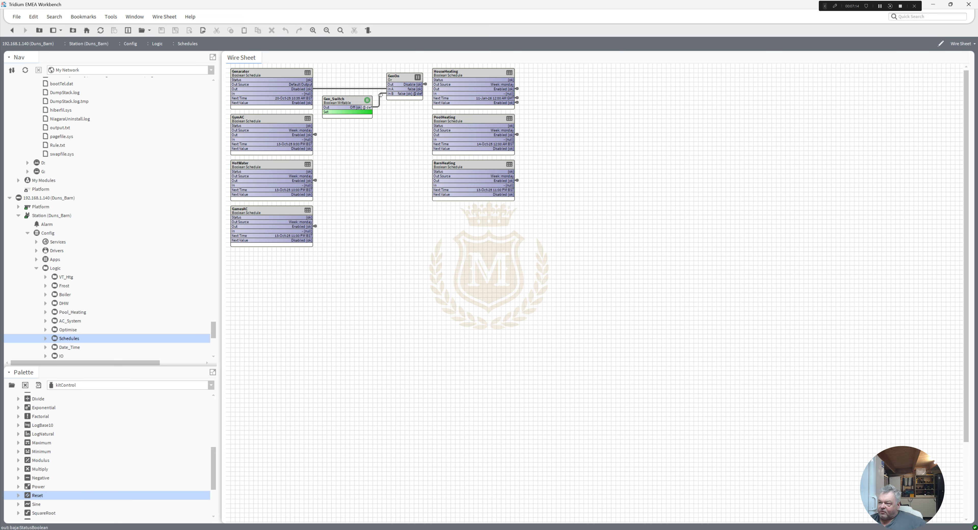
pyautogui.doubleClick(280, 89)
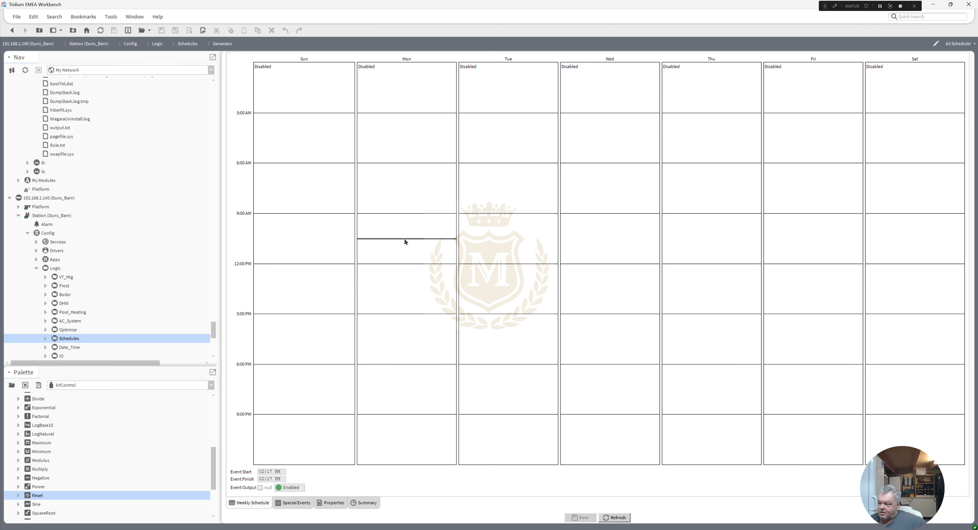
pyautogui.click(404, 238)
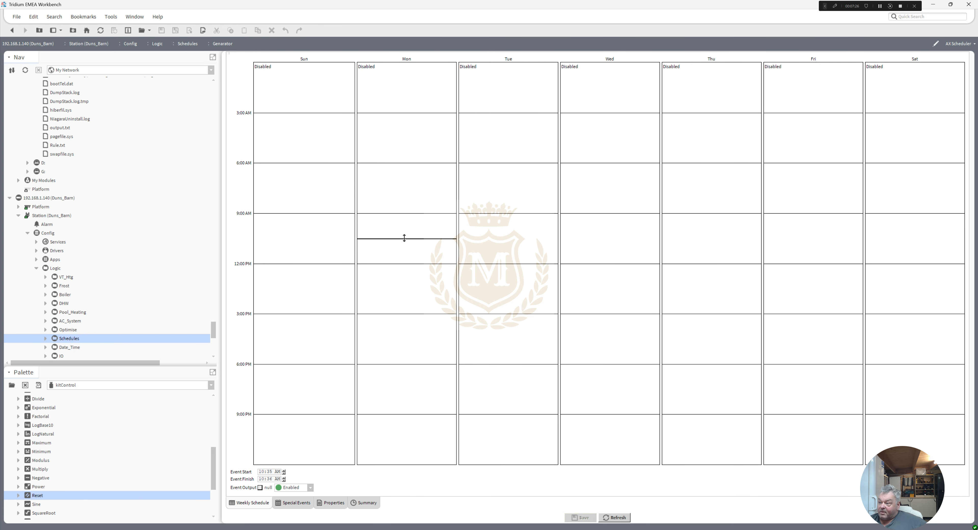
# Step: Return to the Schedules wire sheet, highlight Gen_Switch's link and follow the GenOn output to DO1_Gen_Start_Signal
pyautogui.click(12, 30)
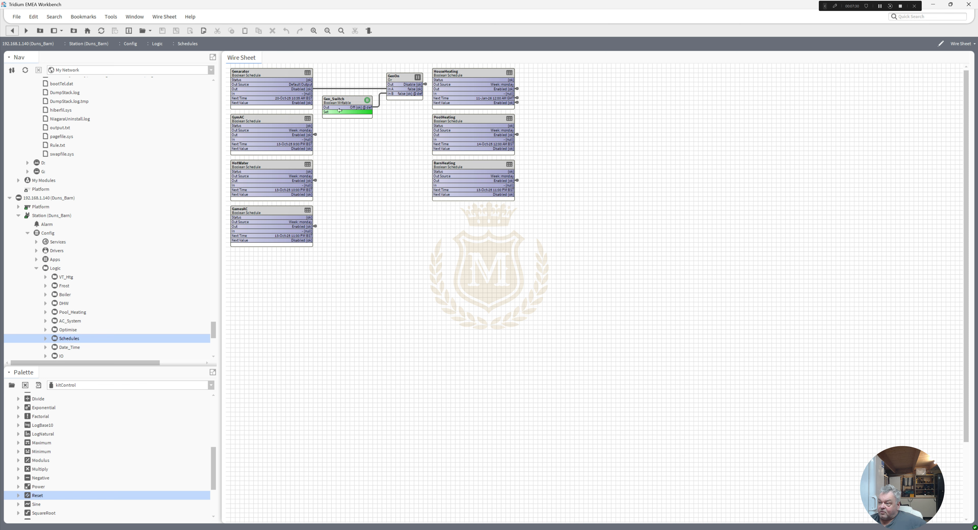
pyautogui.click(337, 108)
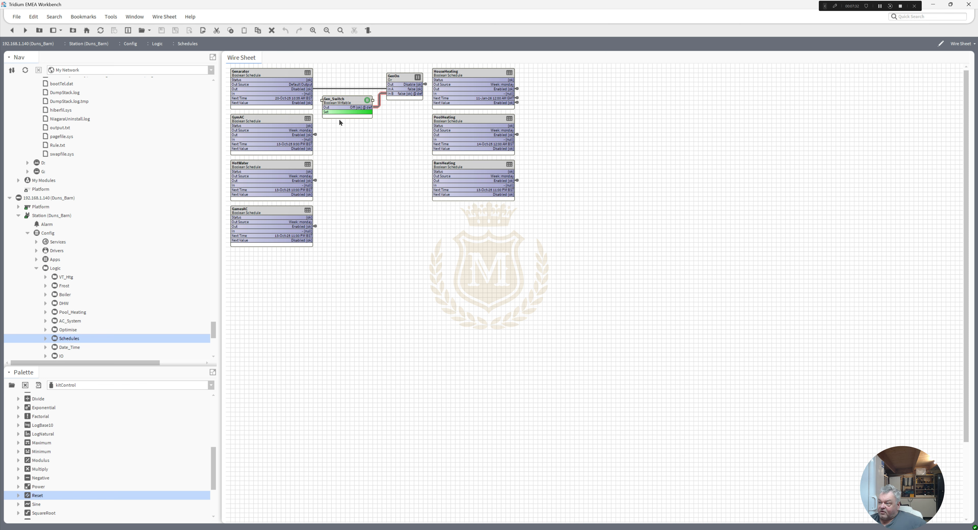
pyautogui.doubleClick(426, 84)
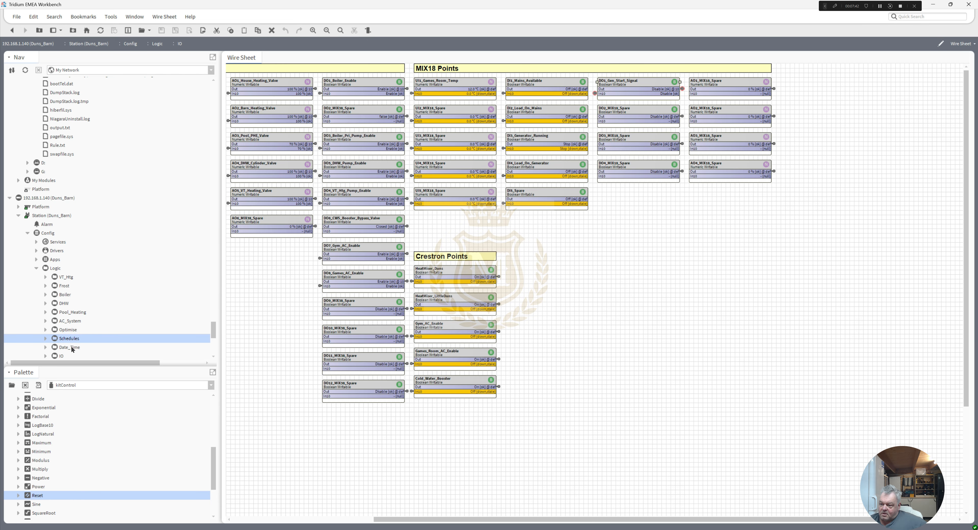
# Step: Open the IO wire sheet and move the Crestron Points group beneath the MIX18 digital input column
pyautogui.doubleClick(60, 356)
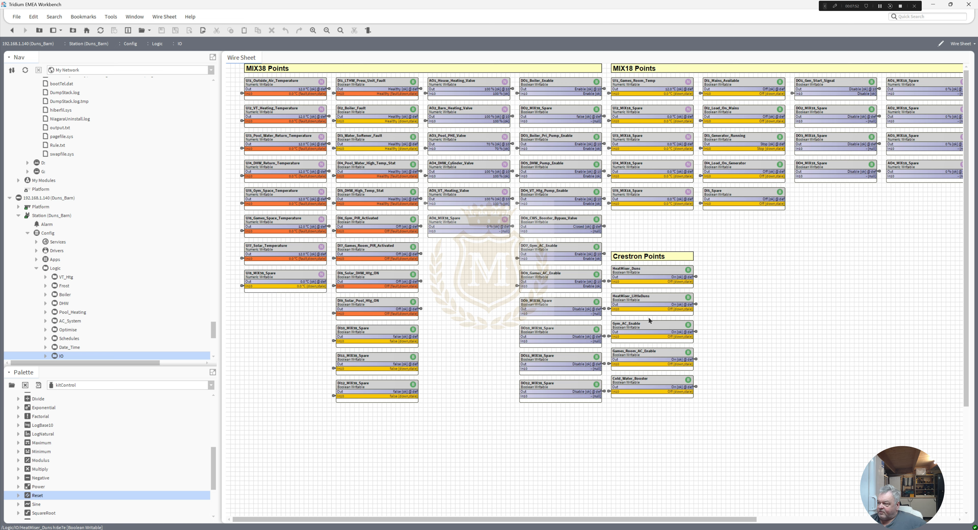
pyautogui.moveTo(722, 423); pyautogui.dragTo(724, 234)
pyautogui.click(738, 395)
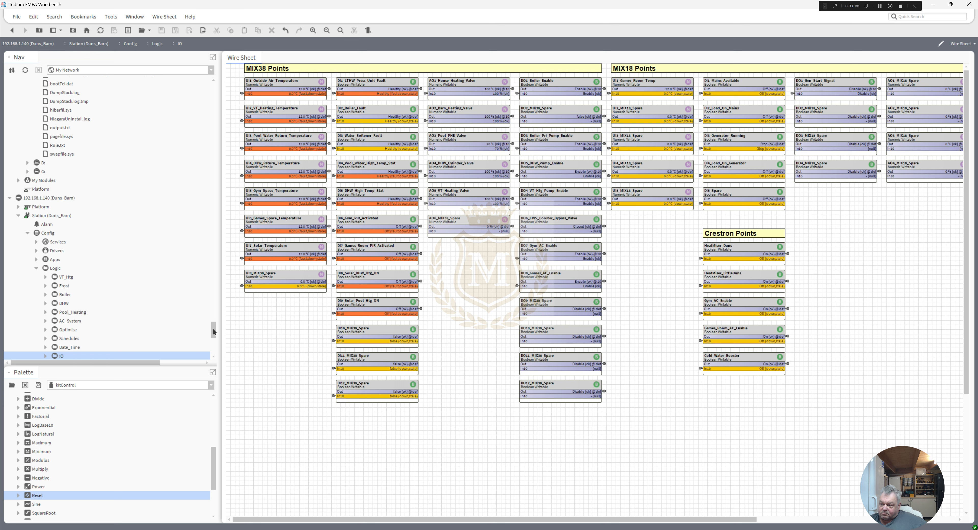
# Step: Open the Home.px graphic from the station's px files folder
pyautogui.moveTo(213, 330); pyautogui.dragTo(212, 335)
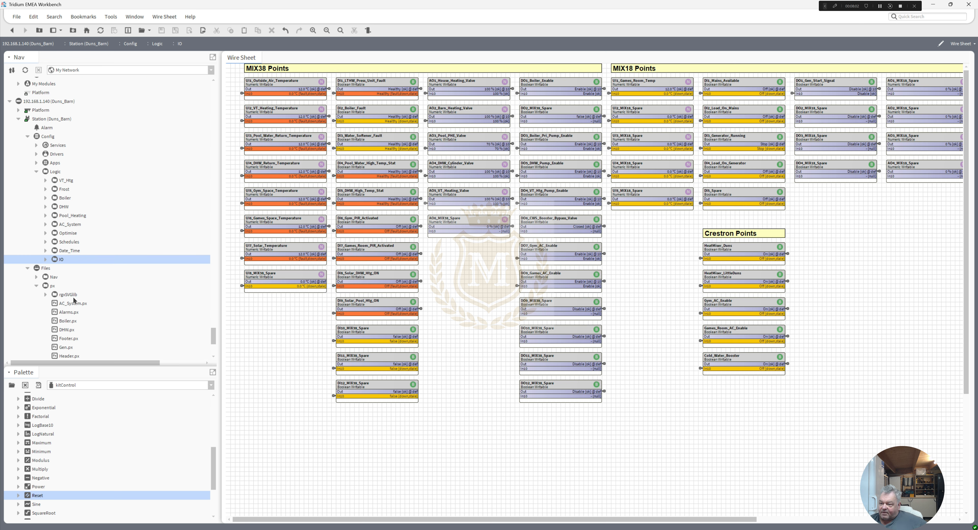
pyautogui.moveTo(215, 330); pyautogui.dragTo(216, 339)
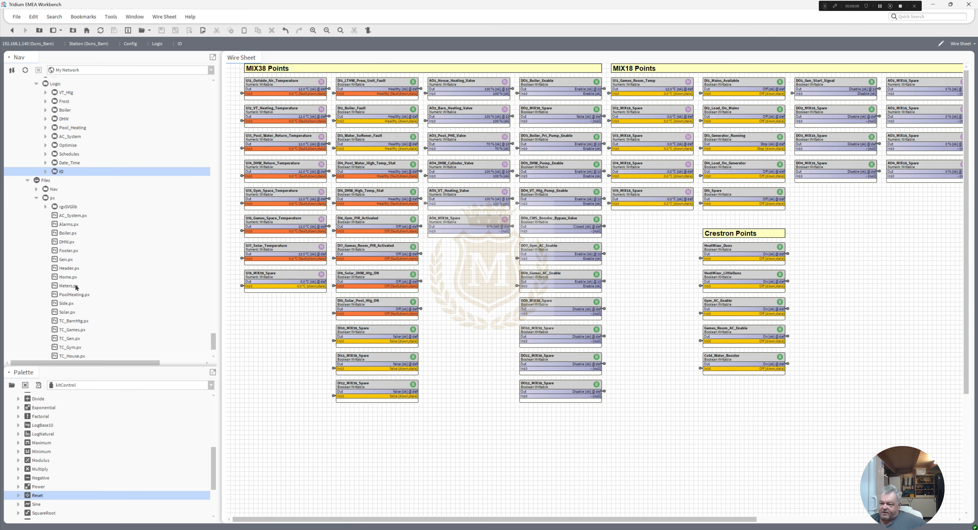
pyautogui.click(85, 321)
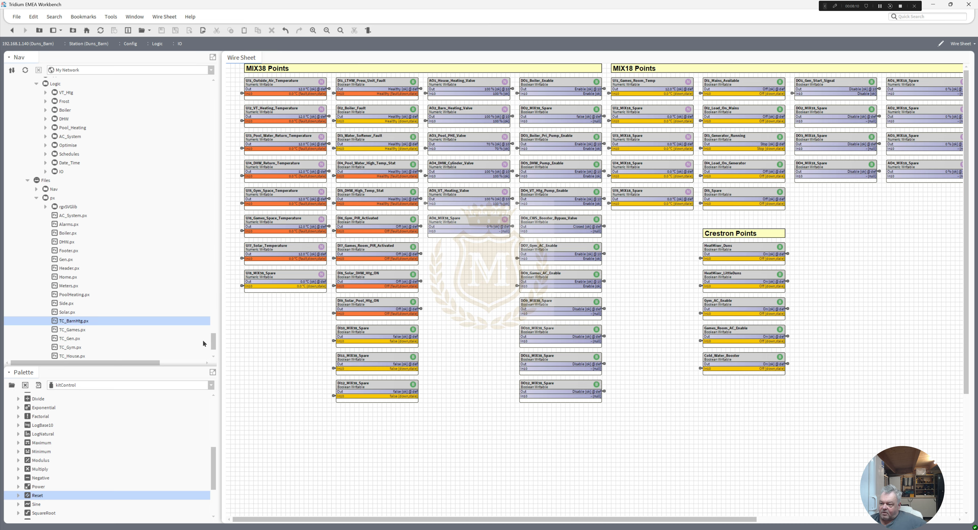
pyautogui.moveTo(212, 340); pyautogui.dragTo(213, 341)
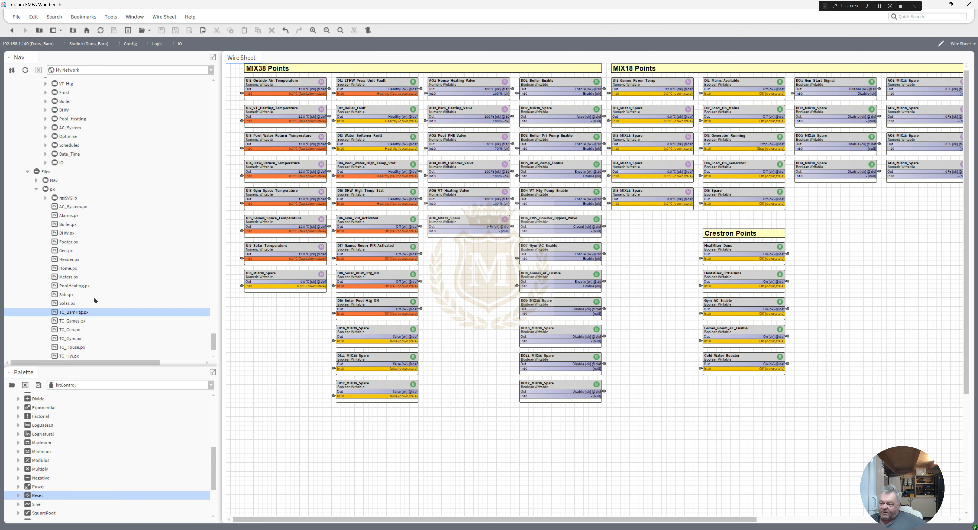
pyautogui.click(65, 269)
pyautogui.doubleClick(65, 269)
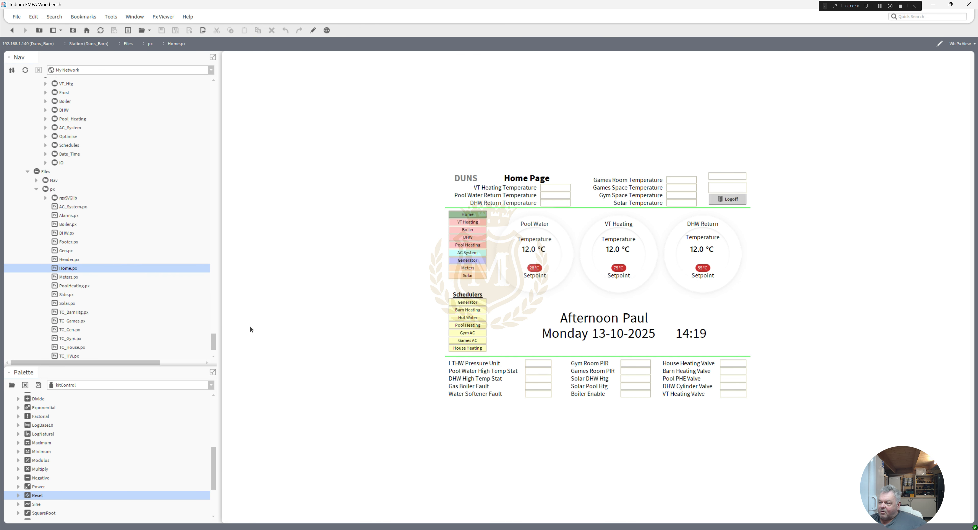
# Step: Put the Home page into edit mode and review its CanvasPane properties without changing them
pyautogui.click(312, 30)
pyautogui.doubleClick(401, 302)
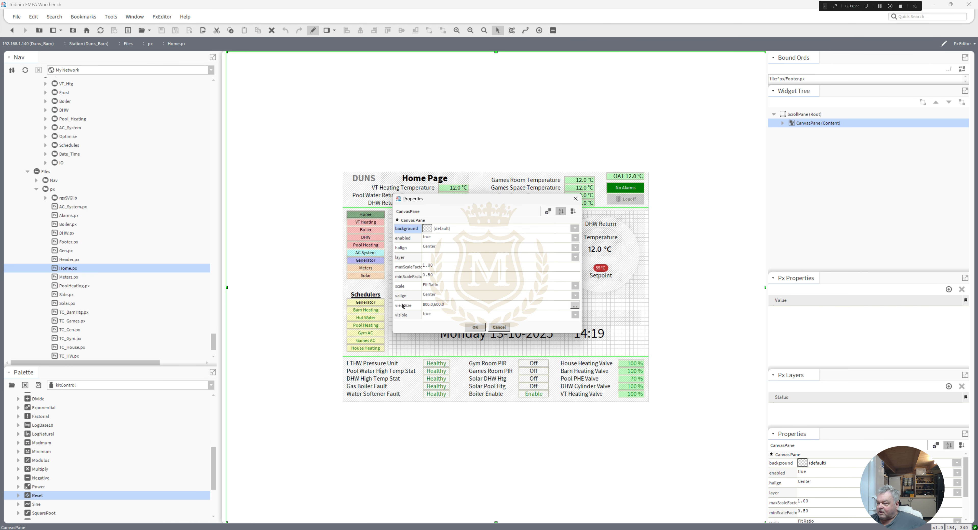
pyautogui.click(480, 332)
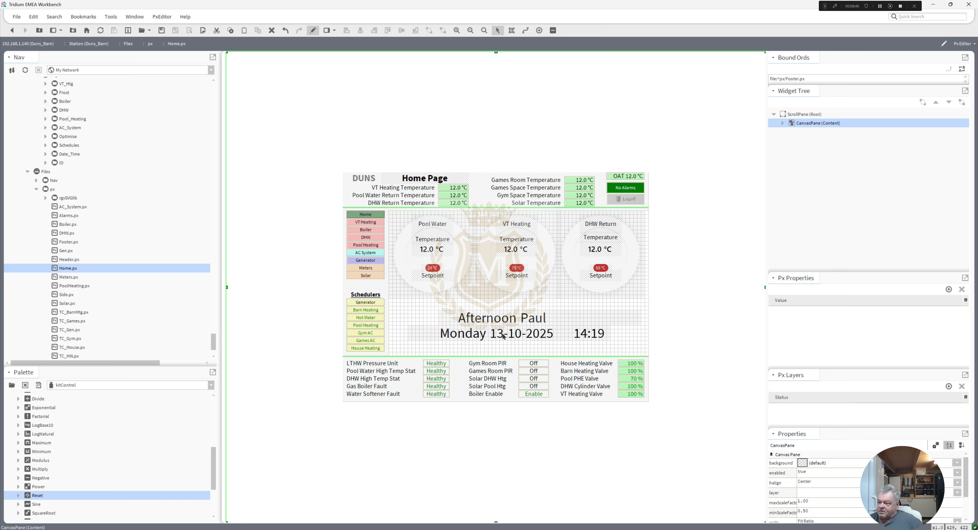
# Step: Inspect the Date_Time bindings of the day name, date, time and greeting period labels on the Home page
pyautogui.click(458, 339)
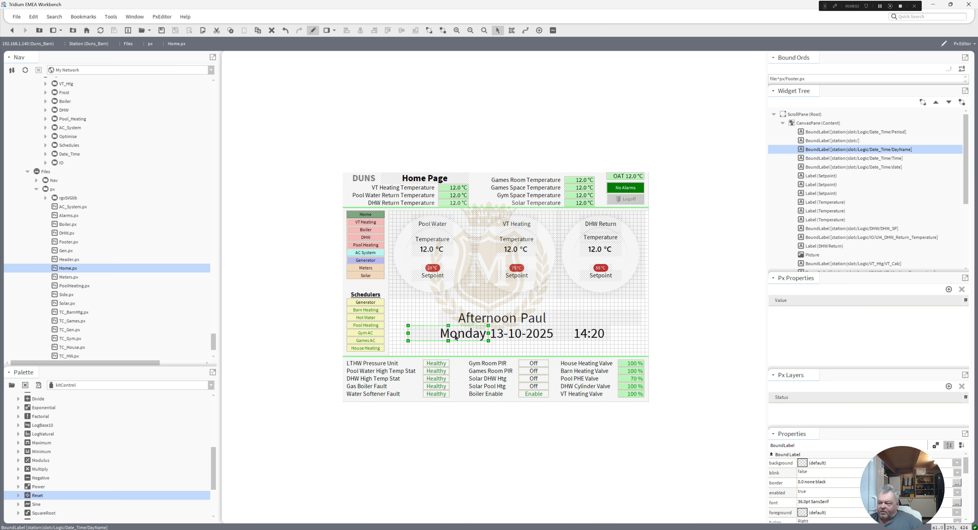
pyautogui.click(509, 336)
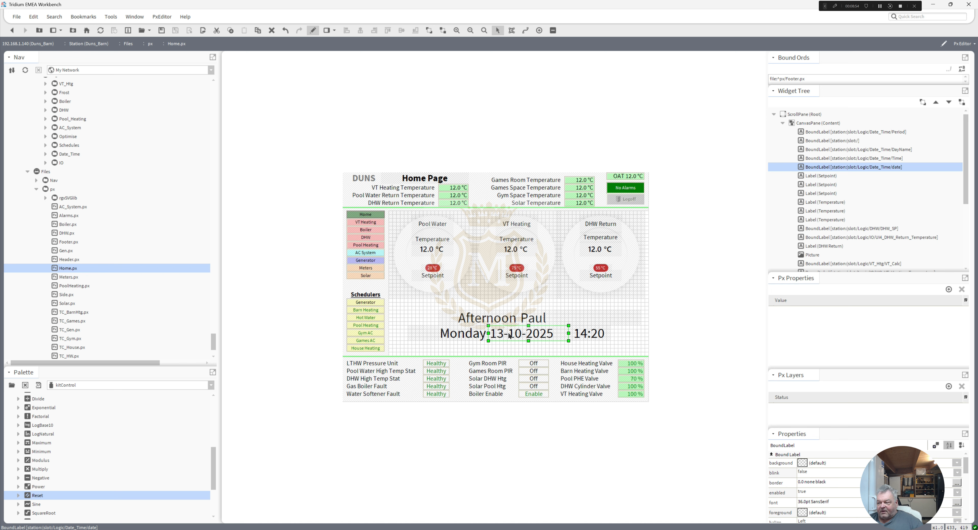
pyautogui.click(581, 338)
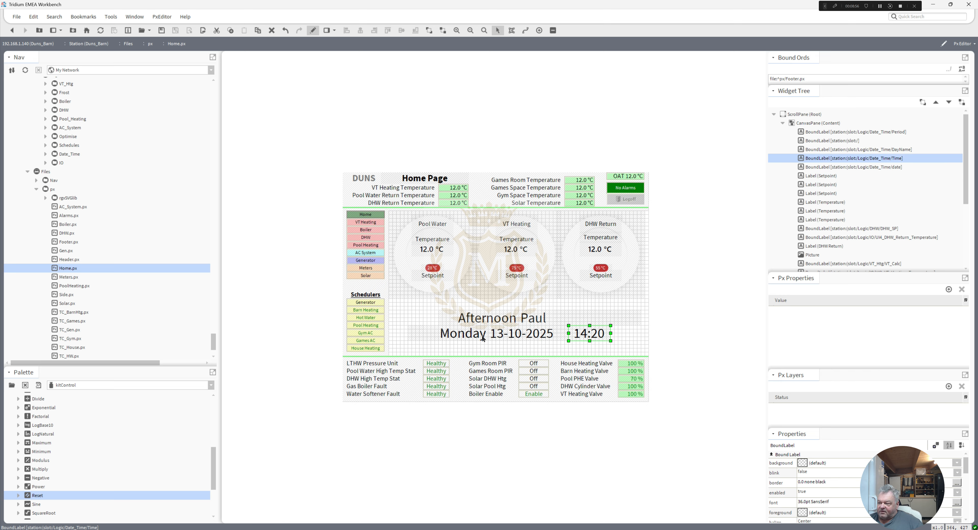
pyautogui.click(468, 336)
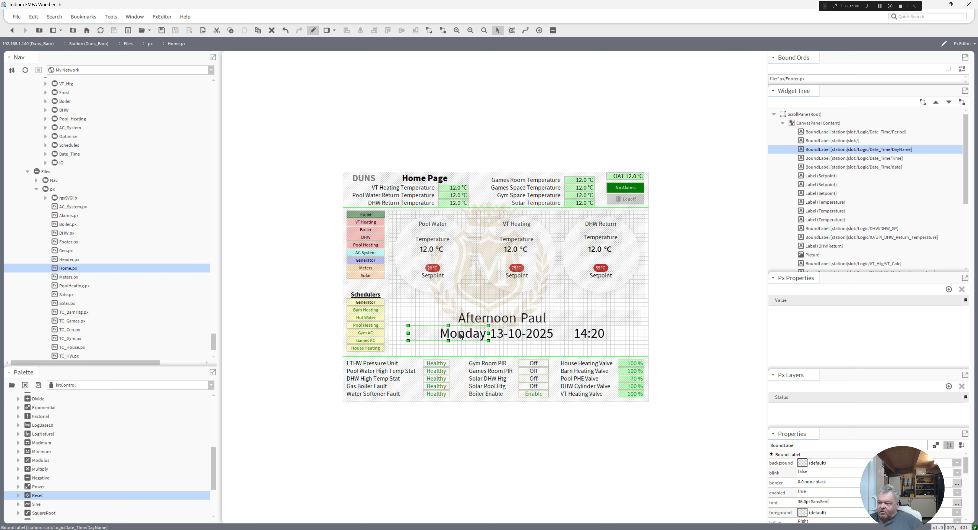
pyautogui.click(471, 319)
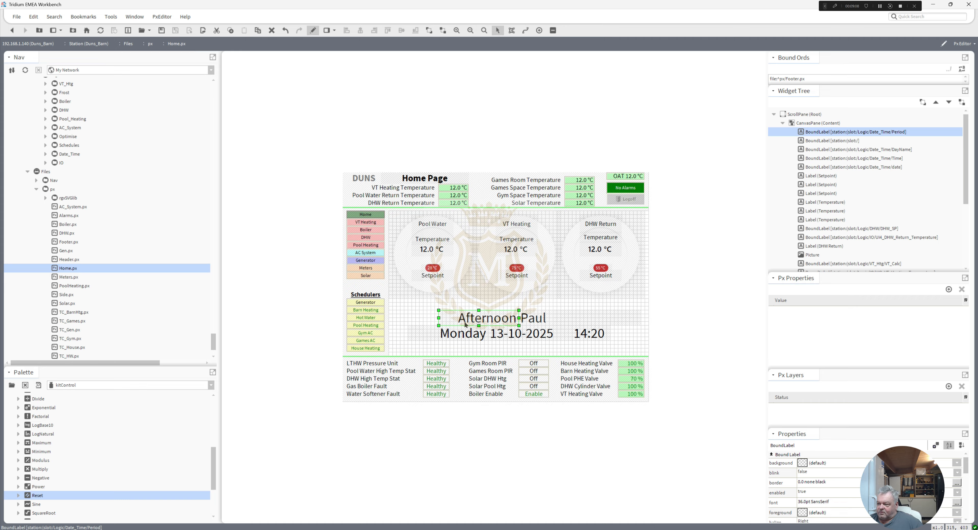
pyautogui.click(459, 336)
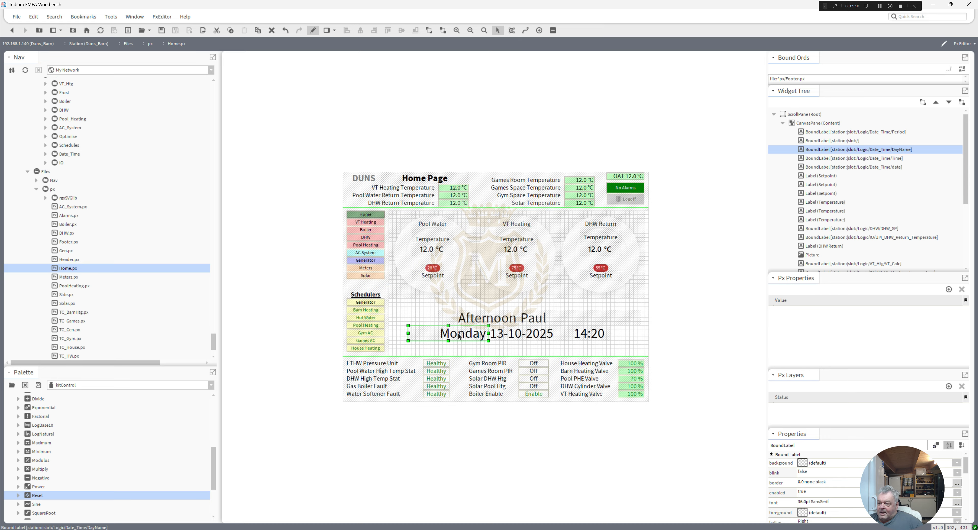
# Step: Examine the Footer.px, Header.px and Side.px includes on the Home page, trying a move of the header and undoing the moves
pyautogui.click(465, 379)
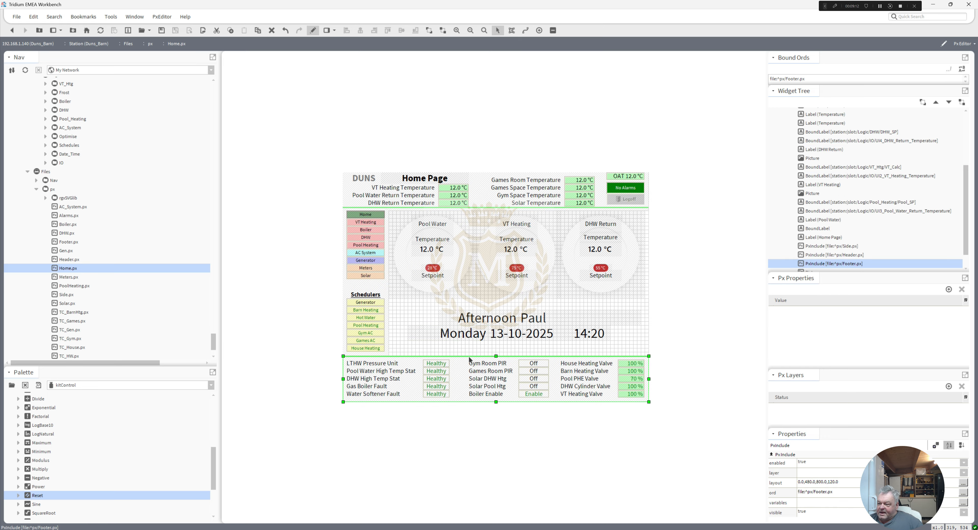
pyautogui.moveTo(465, 377)
pyautogui.mouseDown()
pyautogui.moveTo(469, 357)
pyautogui.moveTo(468, 380)
pyautogui.mouseUp()
pyautogui.click(473, 195)
pyautogui.moveTo(474, 196); pyautogui.dragTo(485, 241)
pyautogui.click(483, 202)
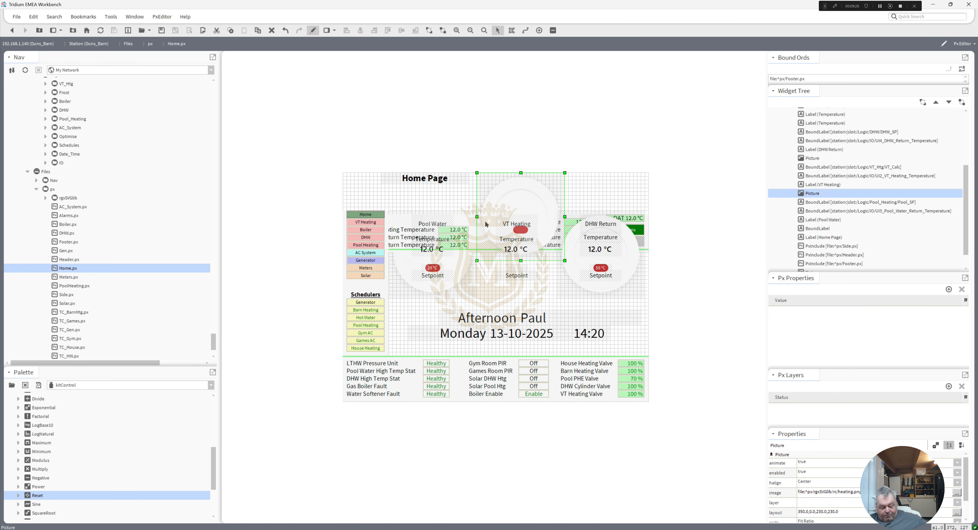
pyautogui.hotkey('ctrl', 'z')
pyautogui.hotkey('ctrl', 'z')
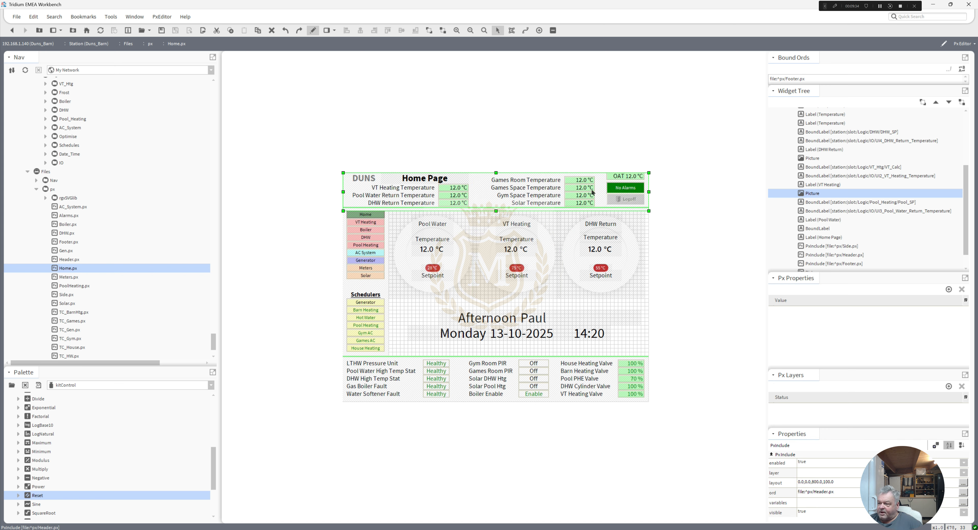
pyautogui.moveTo(365, 266); pyautogui.dragTo(351, 289)
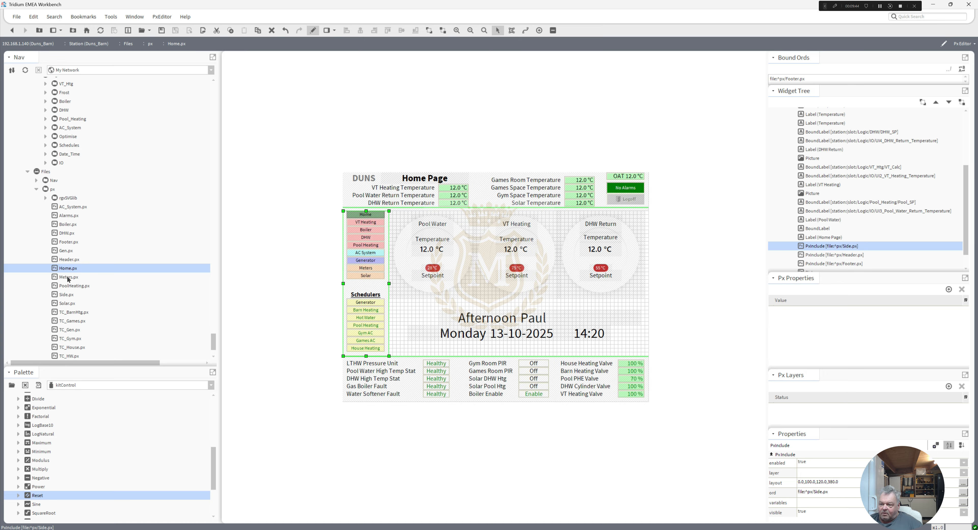
# Step: Open Header.px in edit mode without saving Home.px, and inspect the outside air temperature and alarm label bindings
pyautogui.doubleClick(67, 260)
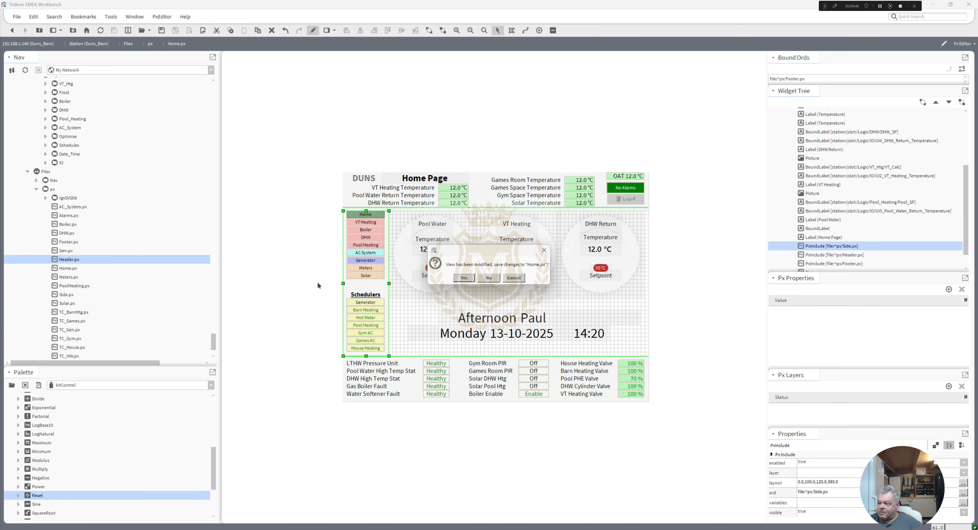
pyautogui.click(489, 278)
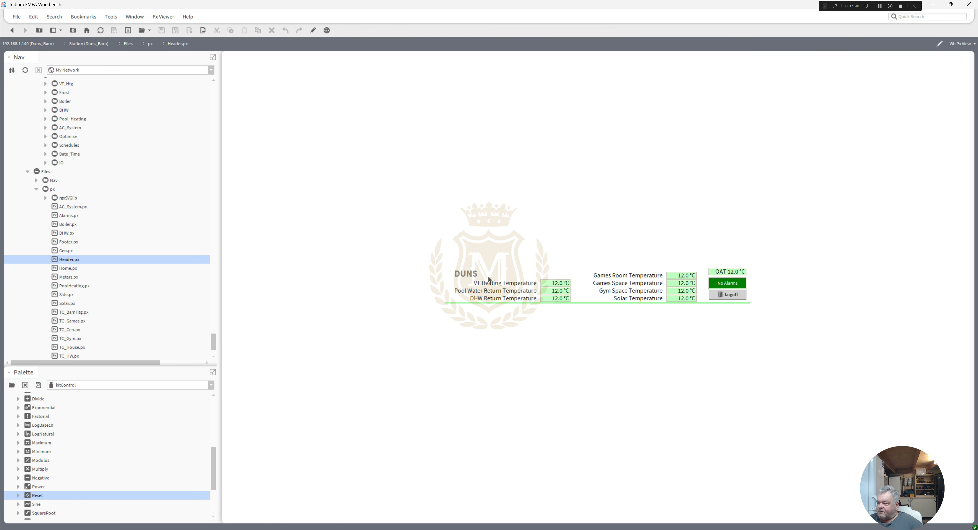
pyautogui.click(313, 30)
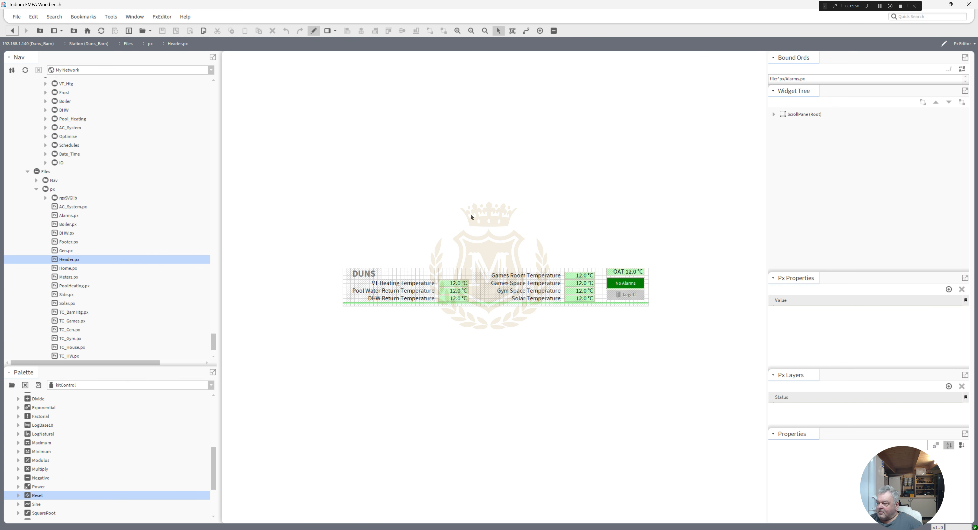
pyautogui.click(626, 275)
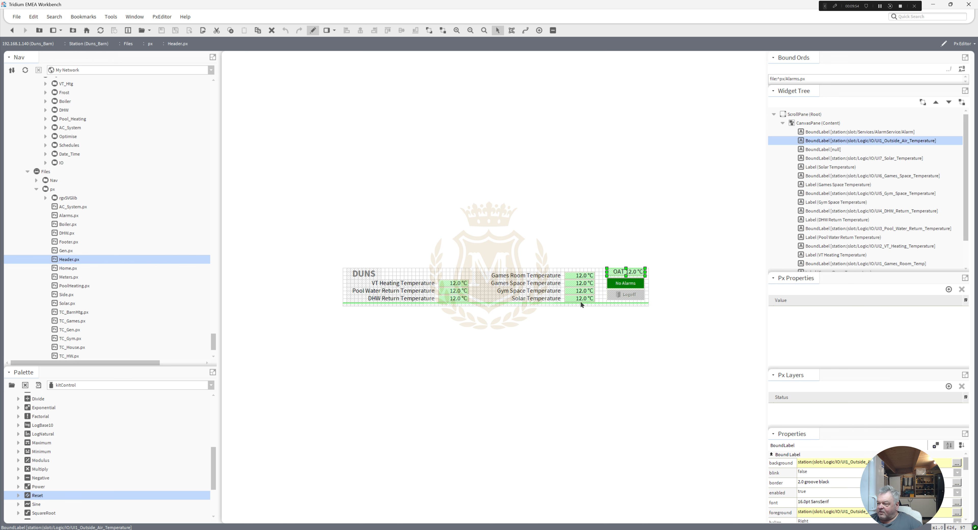
pyautogui.click(625, 285)
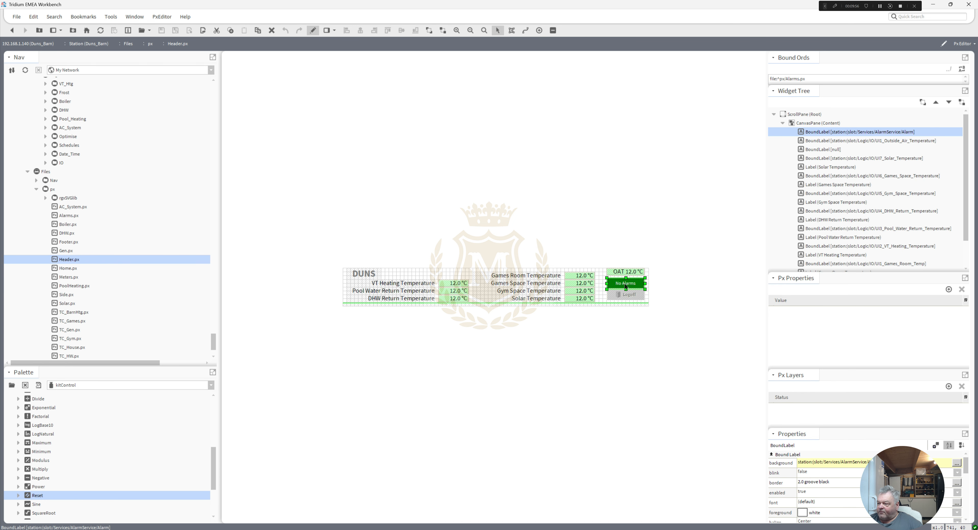
# Step: Return Header.px to view mode, follow its alarm label to the Alarms page, and go back to the Home page
pyautogui.click(313, 30)
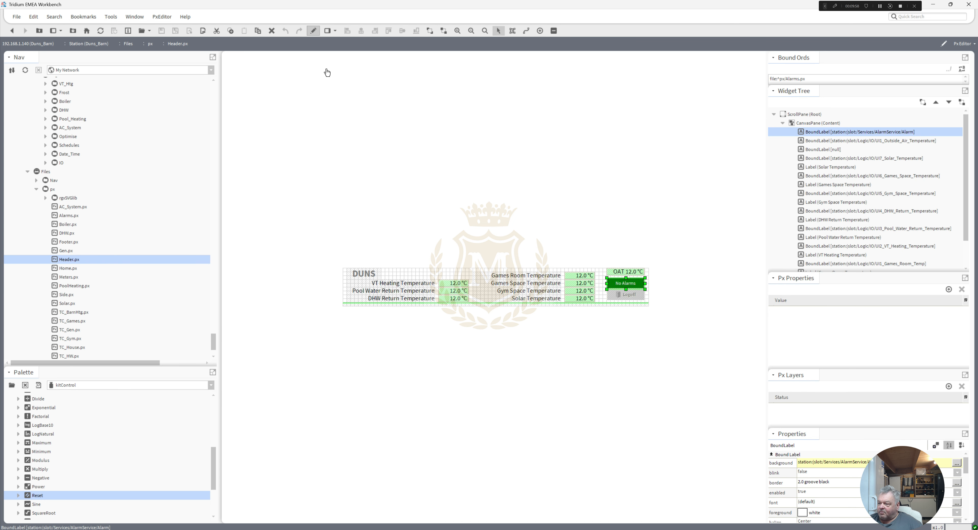
pyautogui.click(717, 286)
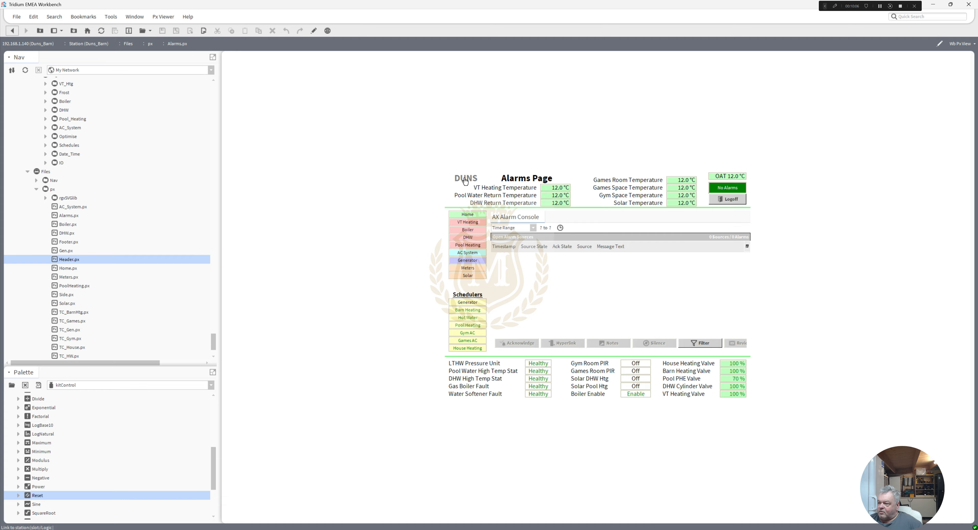
pyautogui.click(468, 214)
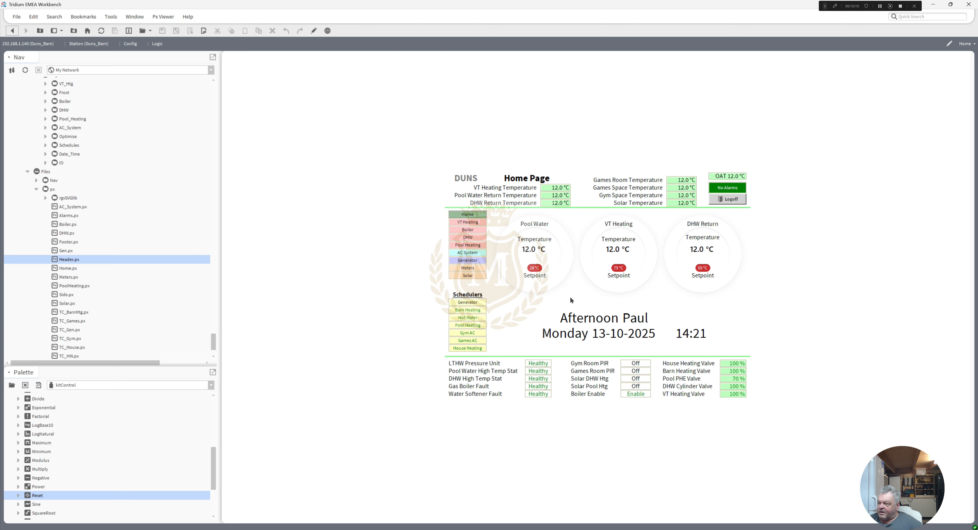
# Step: Open the VT Heating page and set the OAT Max SP to 25 °C
pyautogui.click(468, 222)
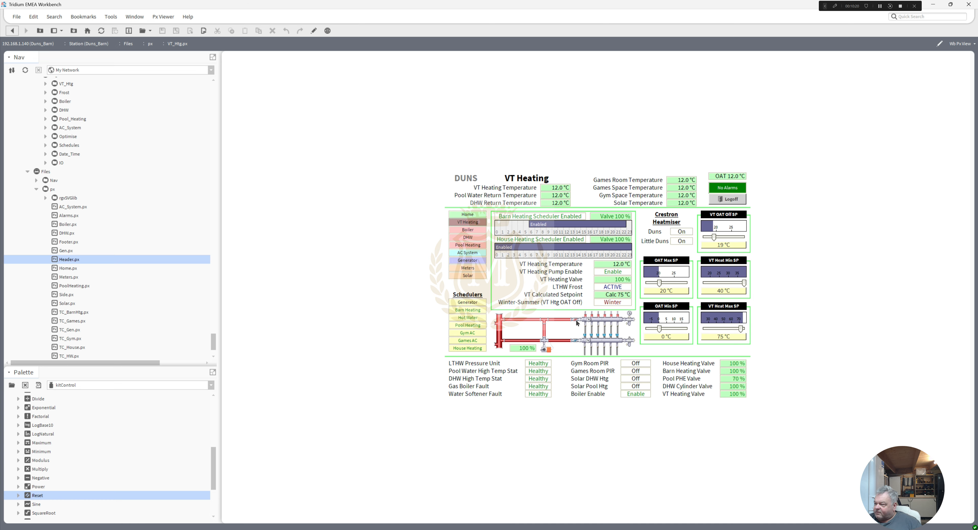
pyautogui.click(664, 293)
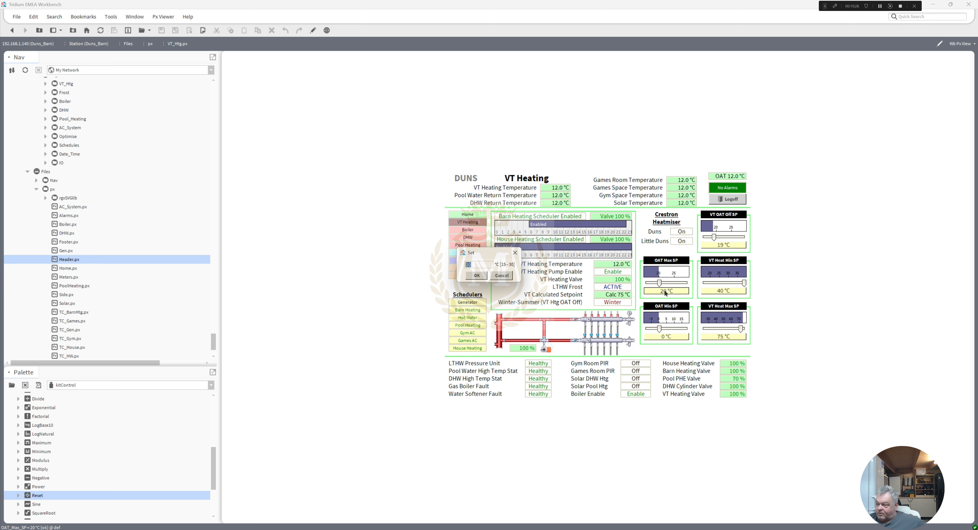
pyautogui.write('2')
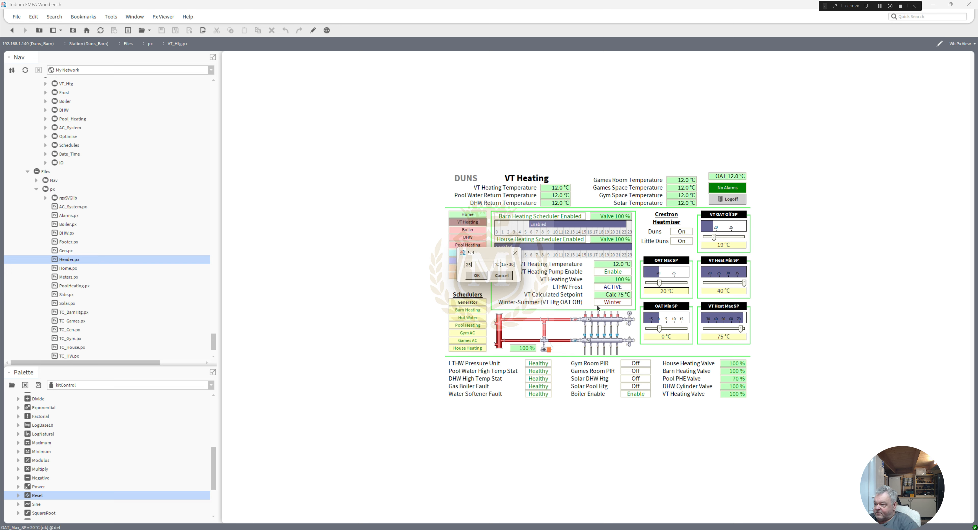
pyautogui.write('5')
pyautogui.click(476, 276)
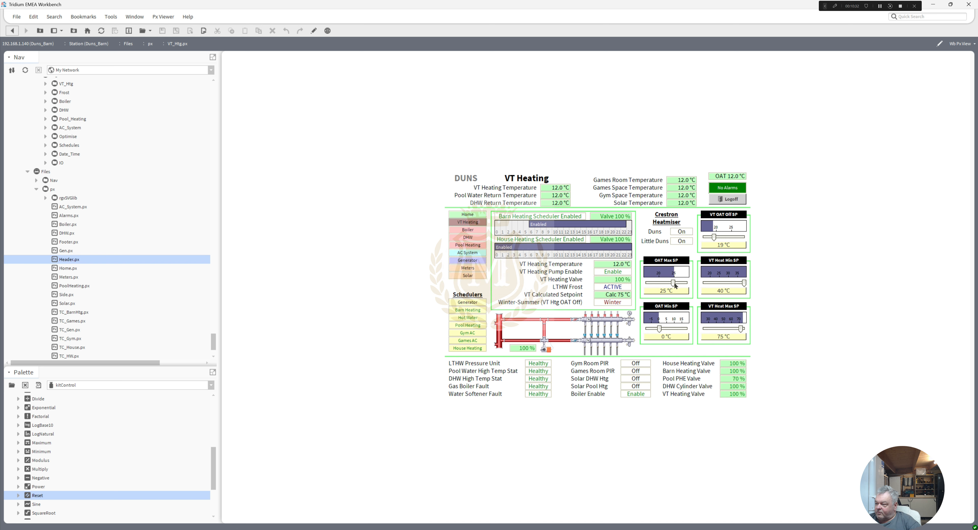
# Step: Slide OAT Max SP to 21 °C and back to 25 °C, and set VT OAT Off SP to 20 °C
pyautogui.moveTo(673, 283); pyautogui.dragTo(662, 283)
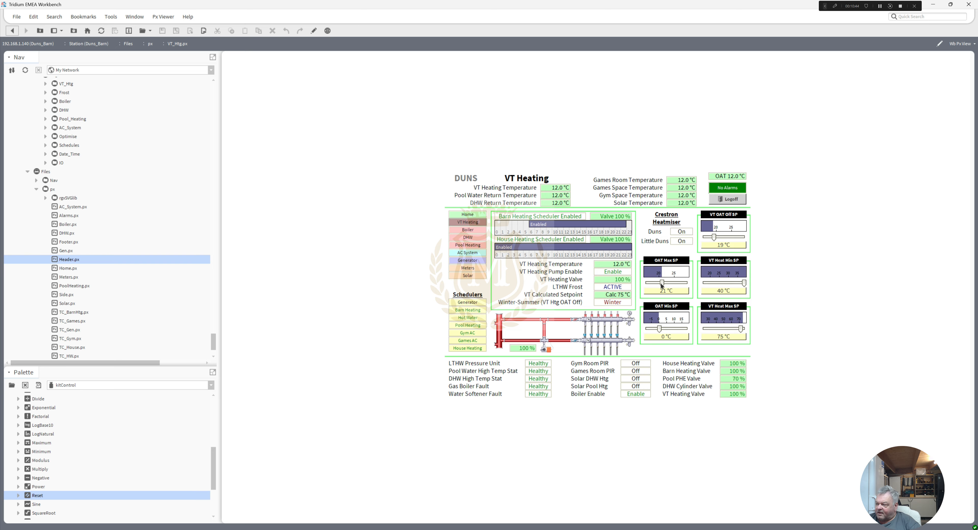
pyautogui.moveTo(661, 283); pyautogui.dragTo(672, 284)
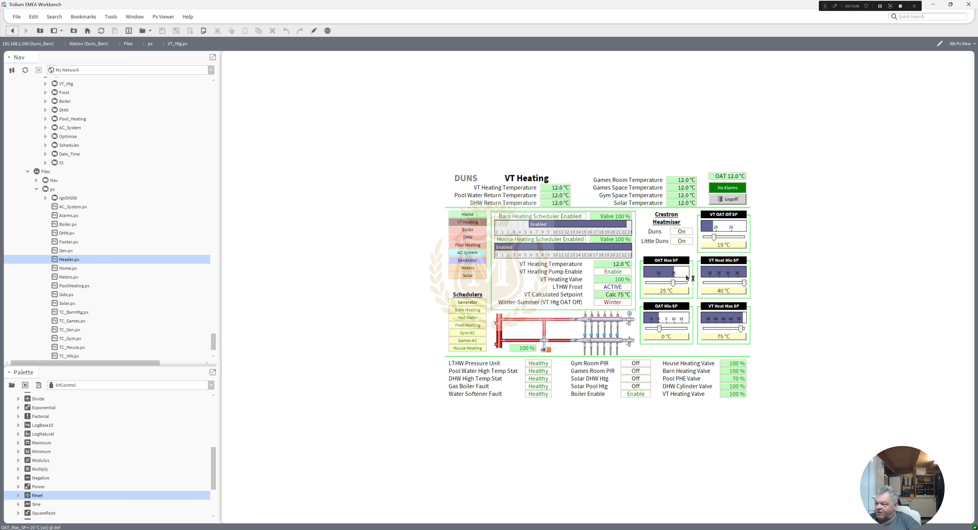
pyautogui.moveTo(714, 237)
pyautogui.mouseDown()
pyautogui.moveTo(726, 238)
pyautogui.moveTo(716, 238)
pyautogui.mouseUp()
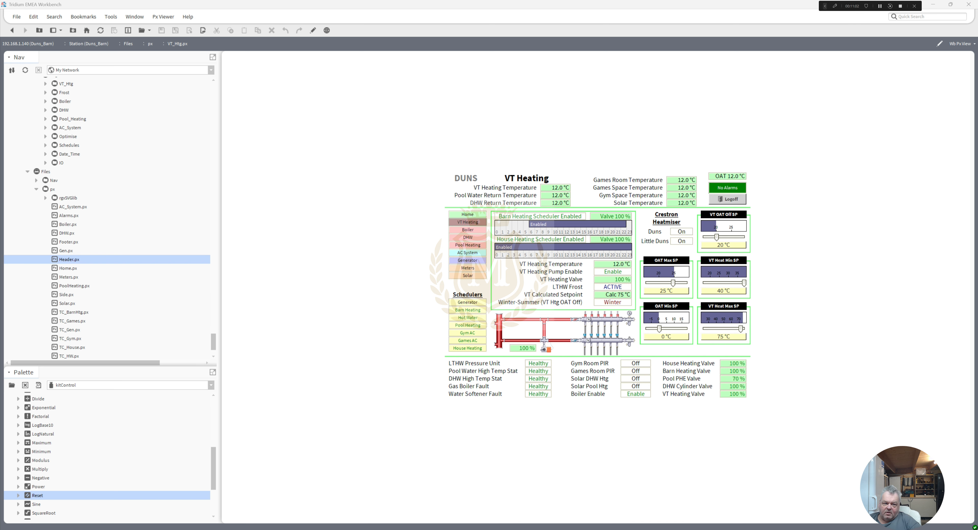
# Step: Bring the Temperature History popup into view and close it, and bring the History chart popup onto the screen
pyautogui.moveTo(0, 109); pyautogui.dragTo(406, 115)
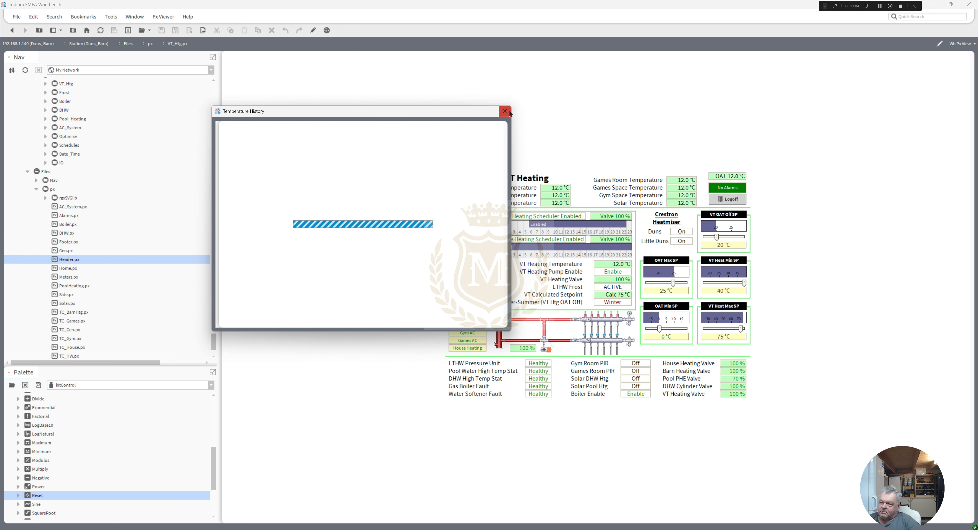
pyautogui.click(505, 111)
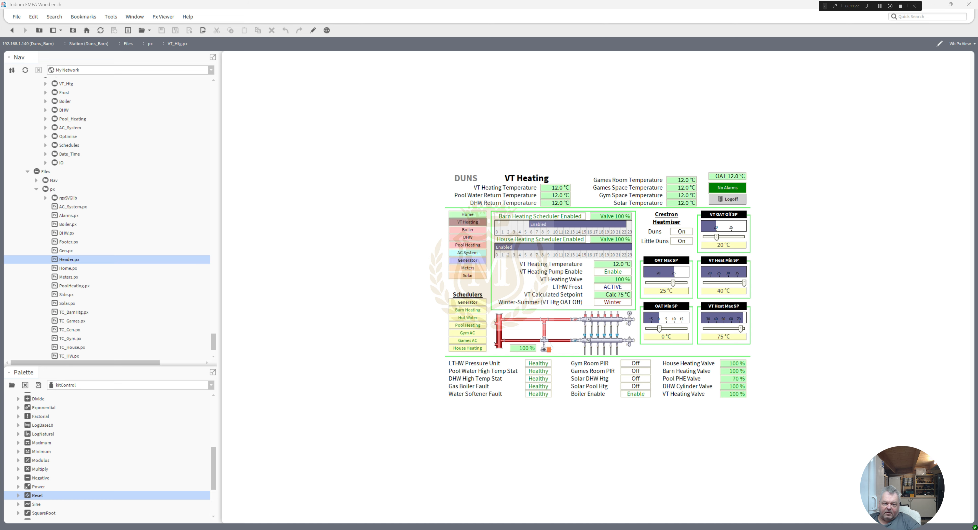
pyautogui.moveTo(0, 91); pyautogui.dragTo(410, 120)
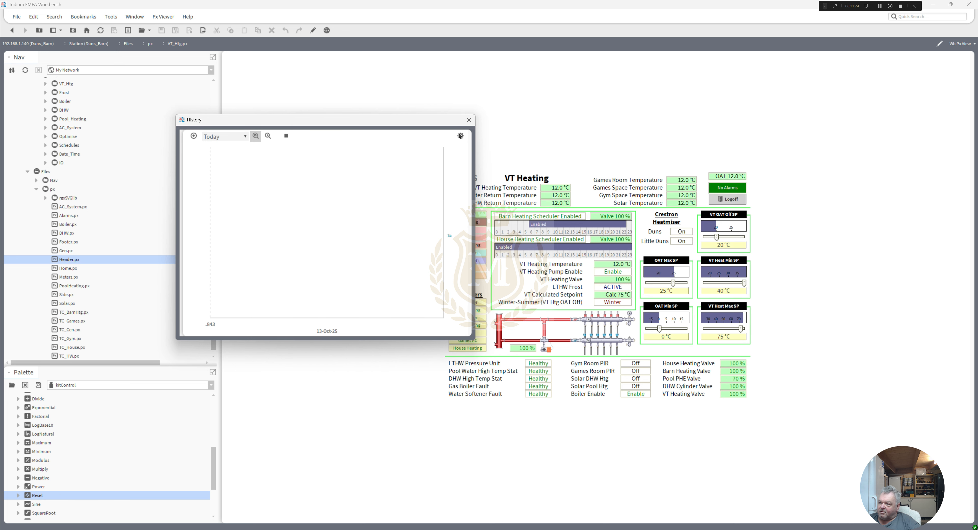
# Step: Close the History popup and view the Boiler, DHW, Pool Heating, AC System, Generator, Meters and Solar graphics pages in order
pyautogui.click(469, 120)
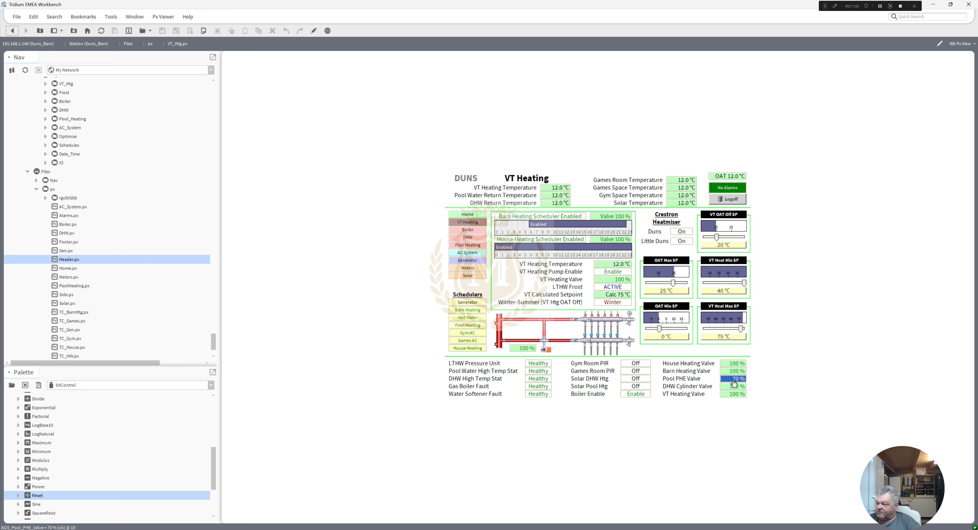
pyautogui.click(468, 230)
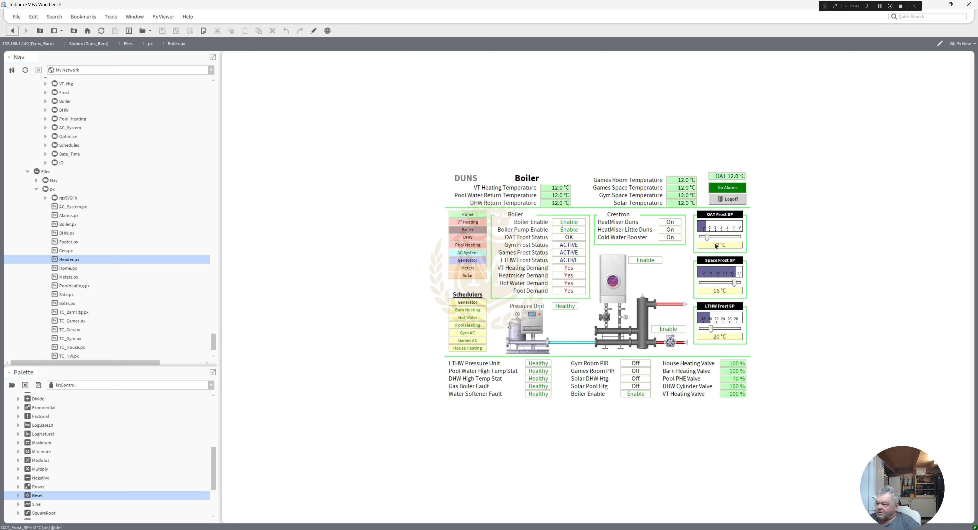
pyautogui.click(466, 238)
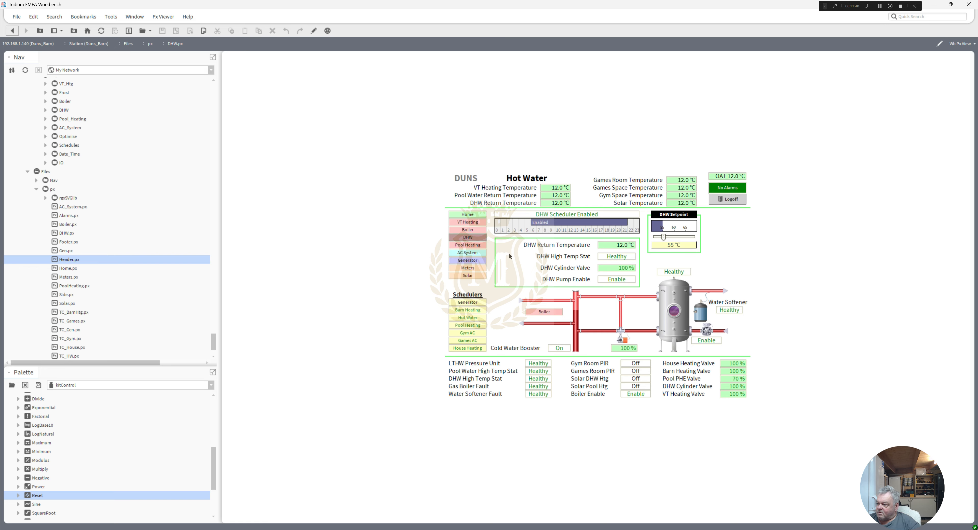
pyautogui.click(467, 245)
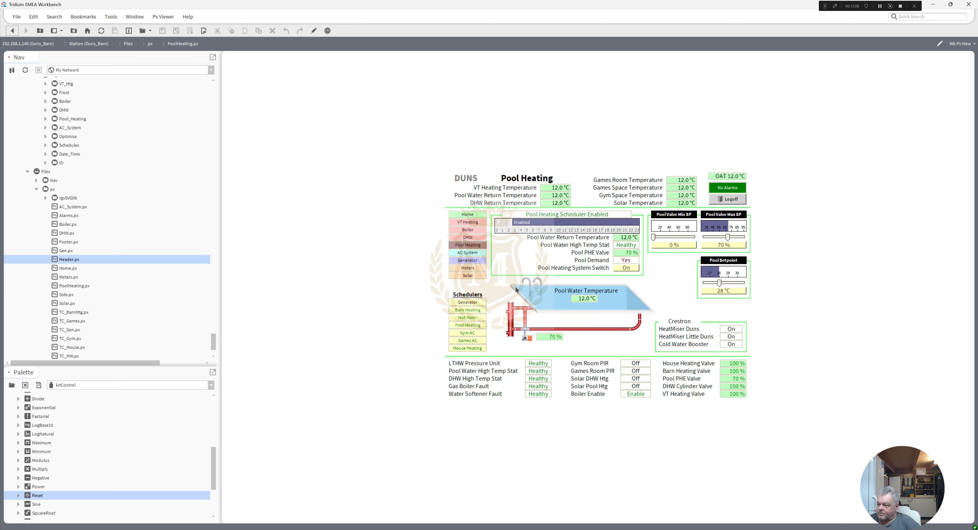
pyautogui.click(468, 253)
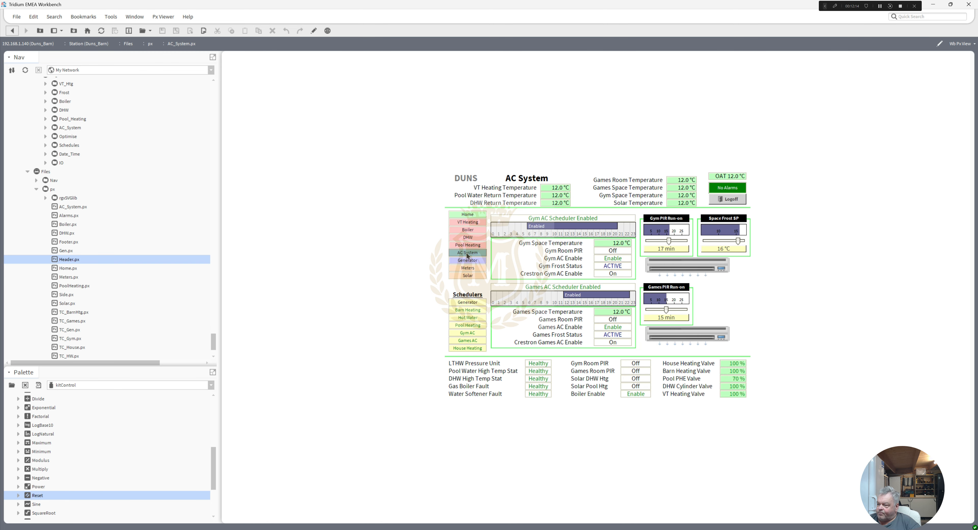
pyautogui.click(466, 265)
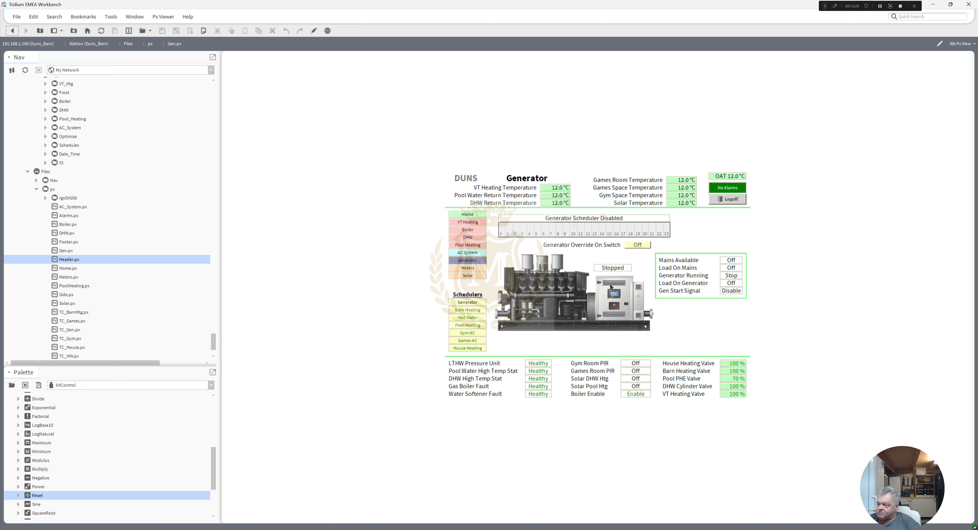
pyautogui.click(472, 268)
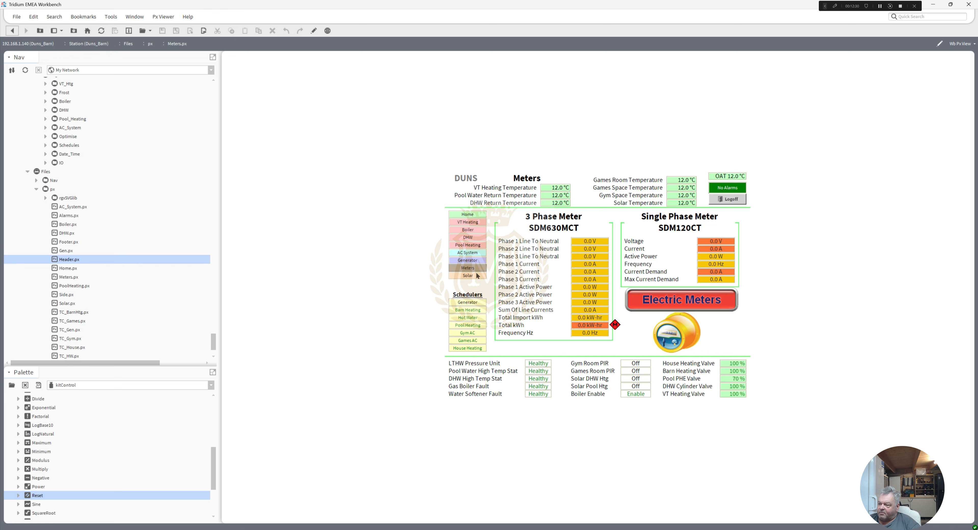
pyautogui.click(468, 276)
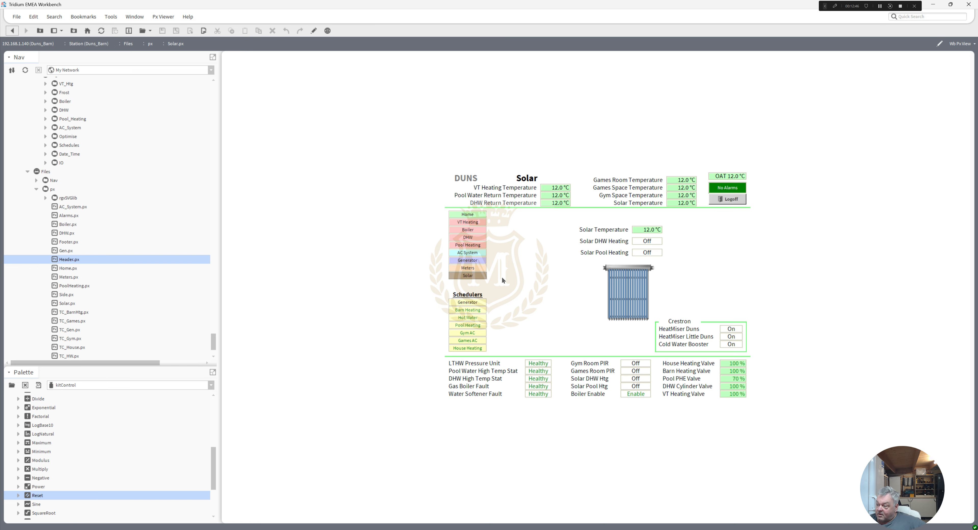
# Step: View each scheduler page in order: Generator, Barn Heating, Hot Water, Pool Heating, Gym AC, Games AC and House Heating
pyautogui.click(468, 302)
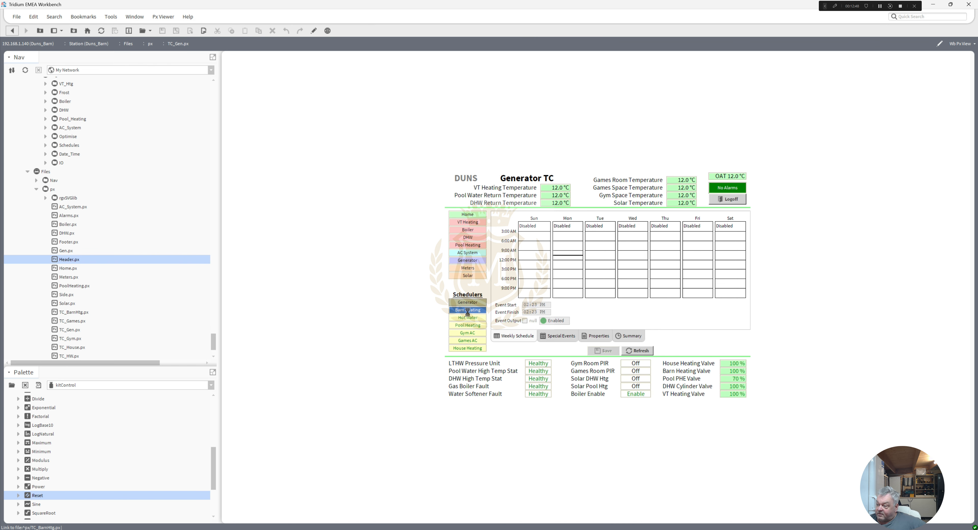
pyautogui.click(467, 310)
pyautogui.click(468, 318)
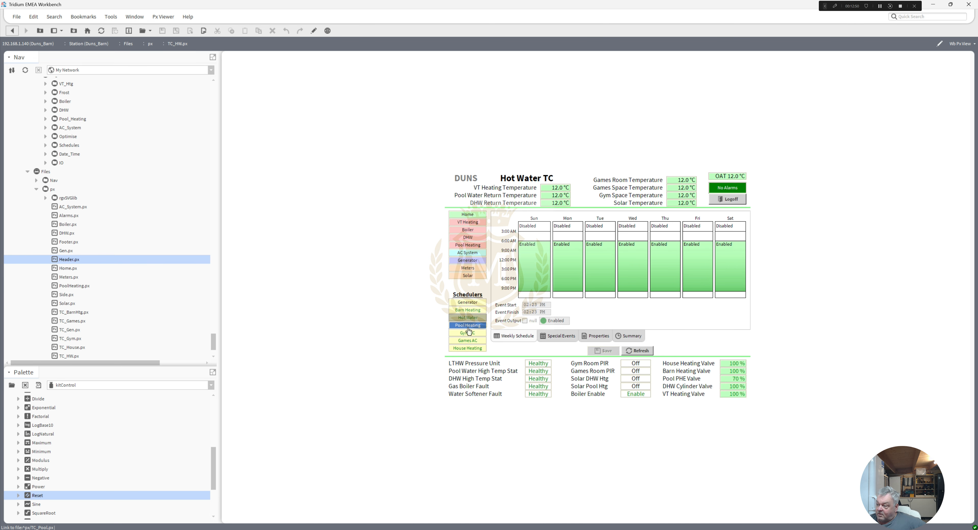
pyautogui.click(467, 327)
pyautogui.click(467, 333)
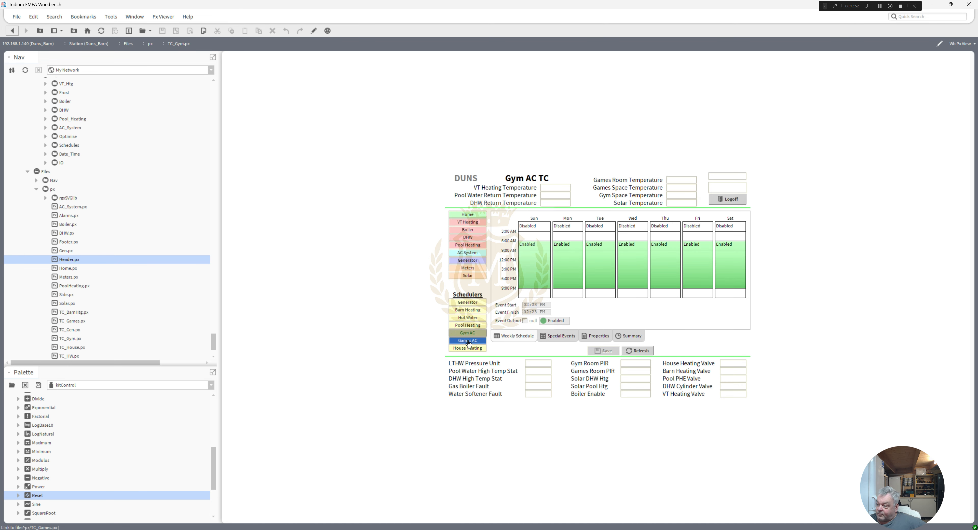
pyautogui.click(467, 341)
pyautogui.click(468, 349)
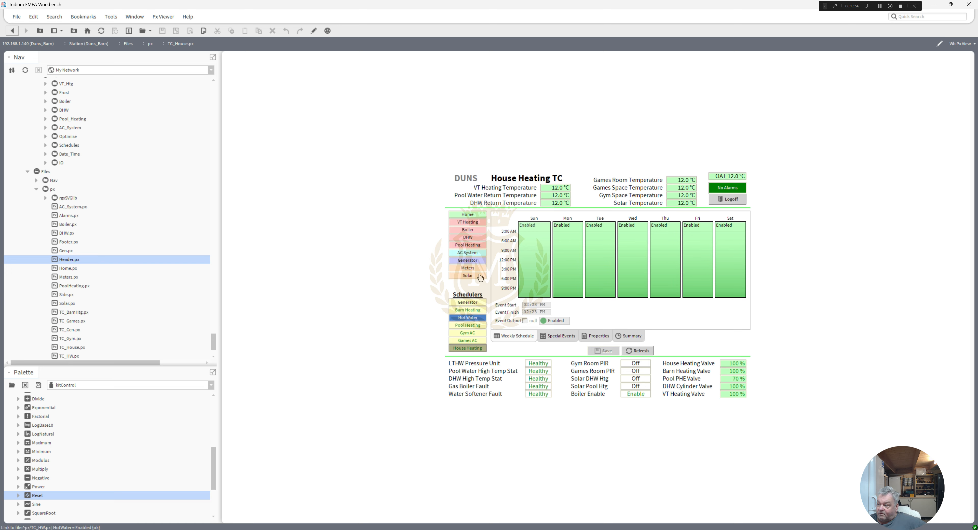
# Step: From the Home page, revisit the VT Heating, Boiler, DHW, Pool Heating and Generator pages, and return to the Home page
pyautogui.click(470, 216)
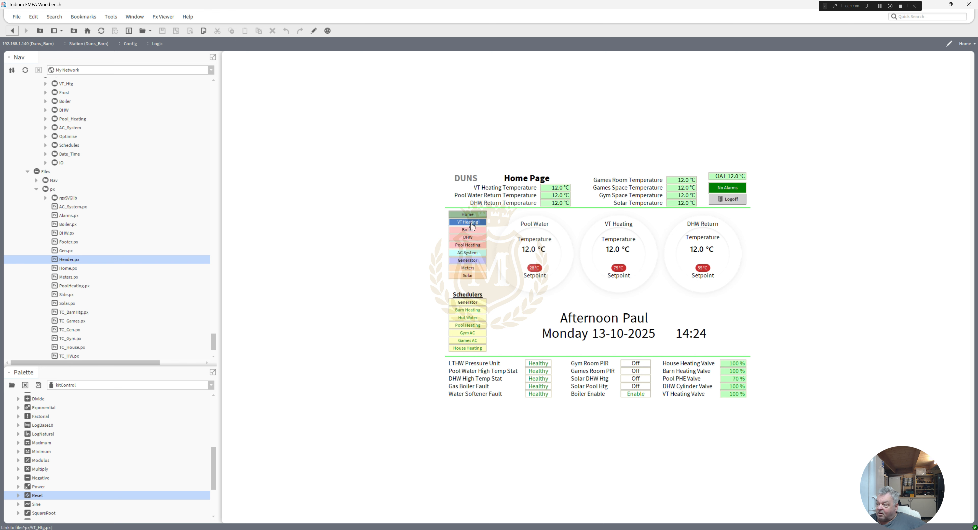
pyautogui.click(471, 224)
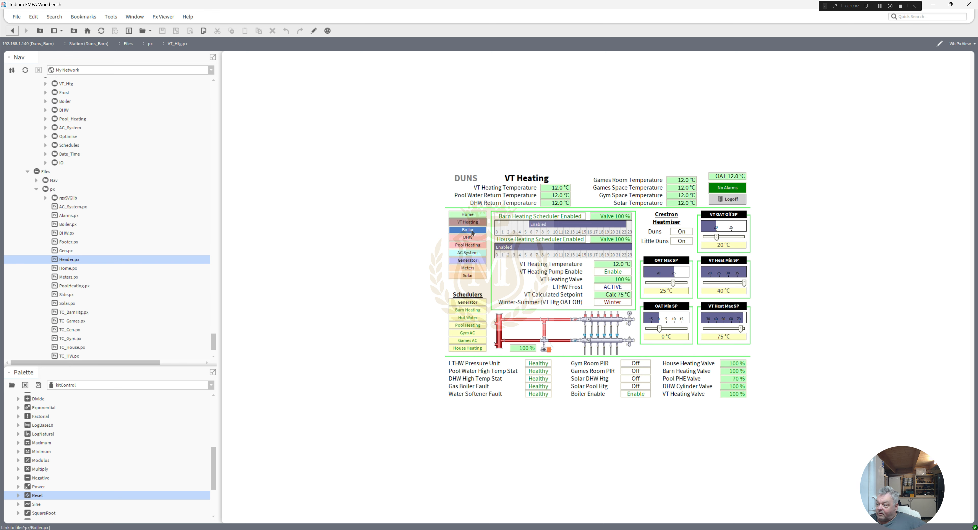
pyautogui.click(472, 230)
pyautogui.click(472, 237)
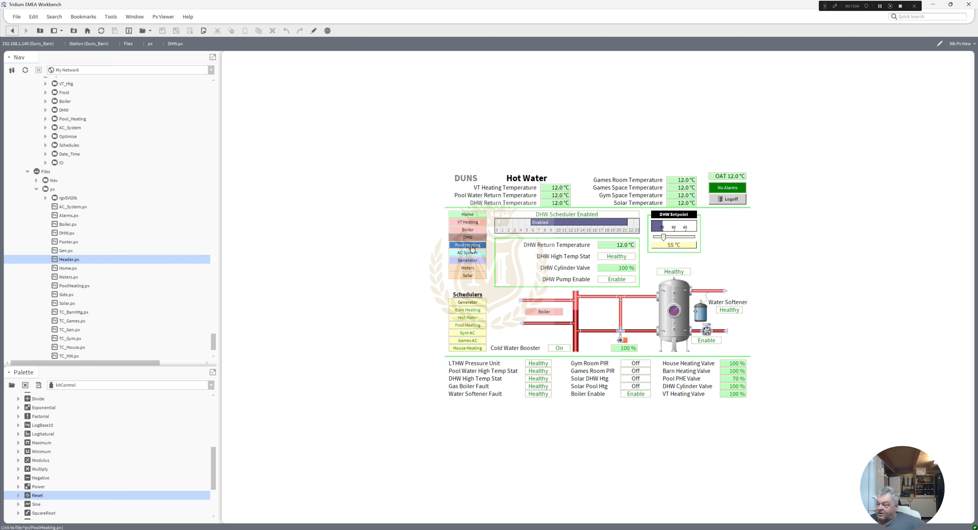
pyautogui.click(472, 247)
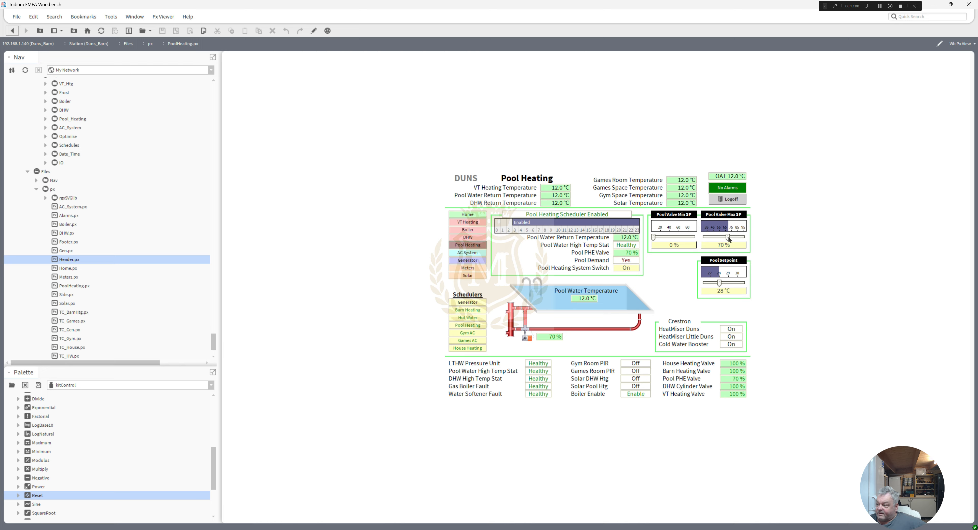
pyautogui.click(473, 262)
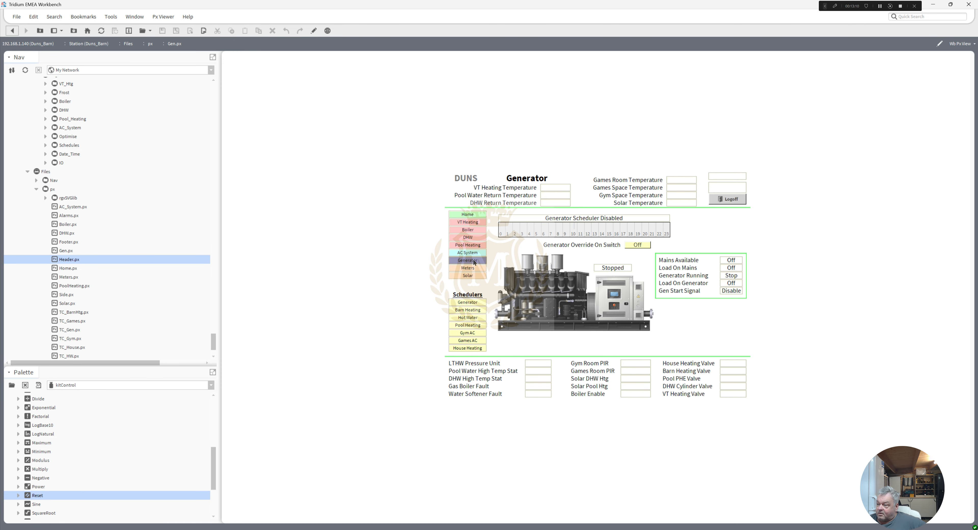
pyautogui.click(468, 215)
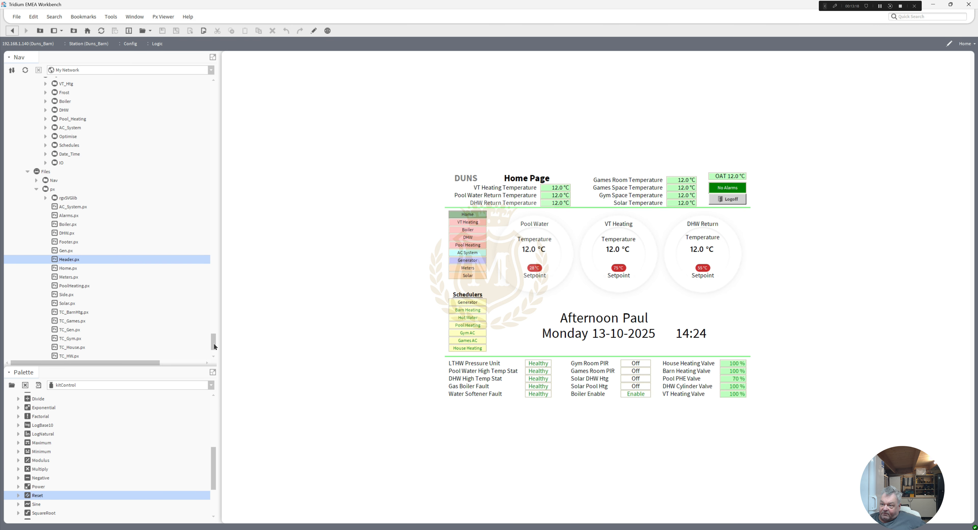
# Step: Open the VT_Htg wire sheet under Logic and release the OAT point's override with the Emergency Auto action
pyautogui.scroll(3, 213, 342)
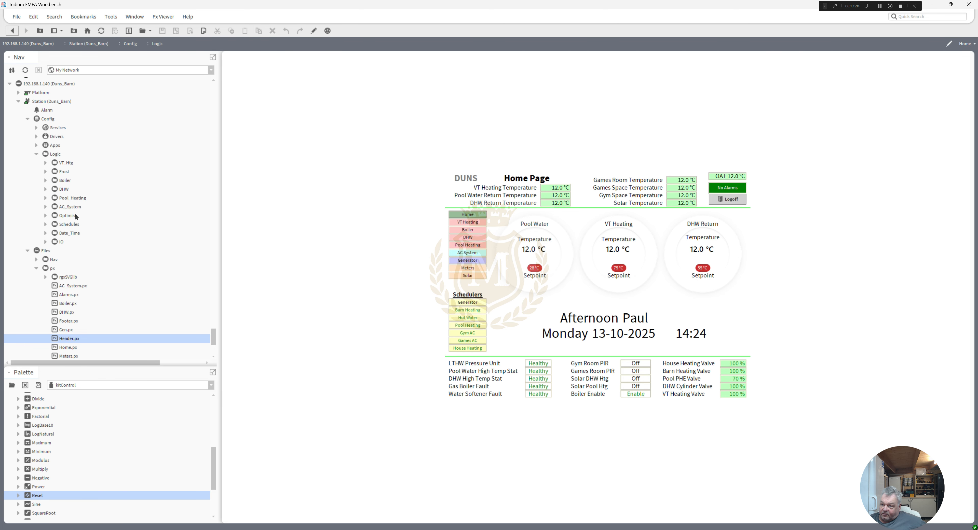
pyautogui.doubleClick(64, 163)
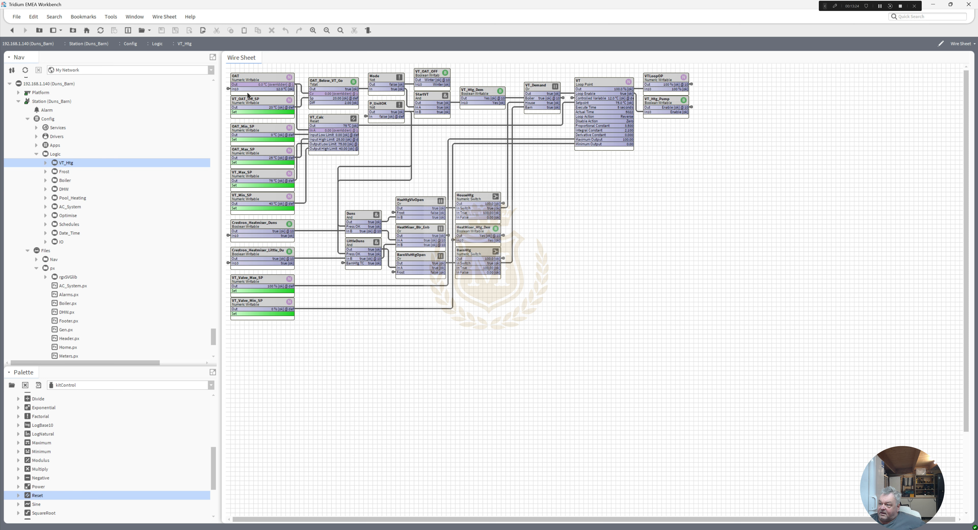
pyautogui.rightClick(253, 78)
pyautogui.moveTo(285, 105)
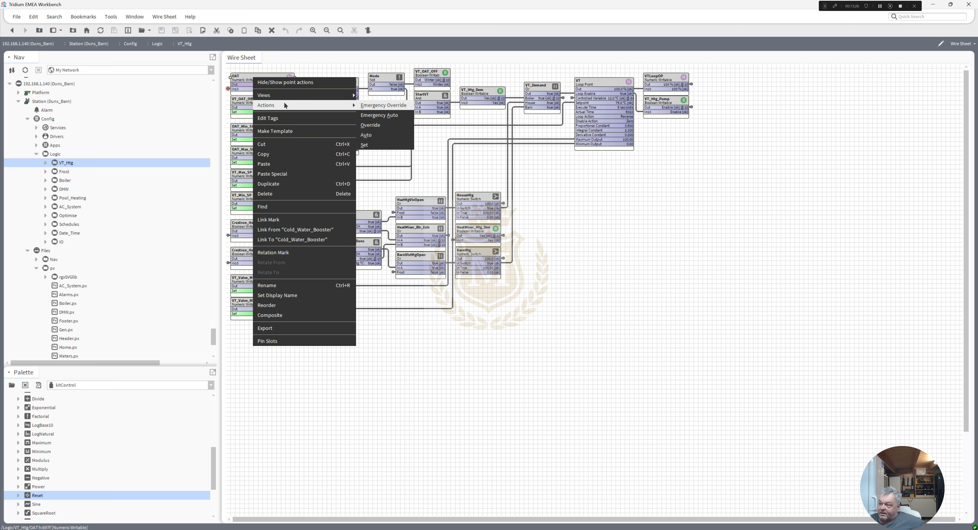
pyautogui.click(379, 115)
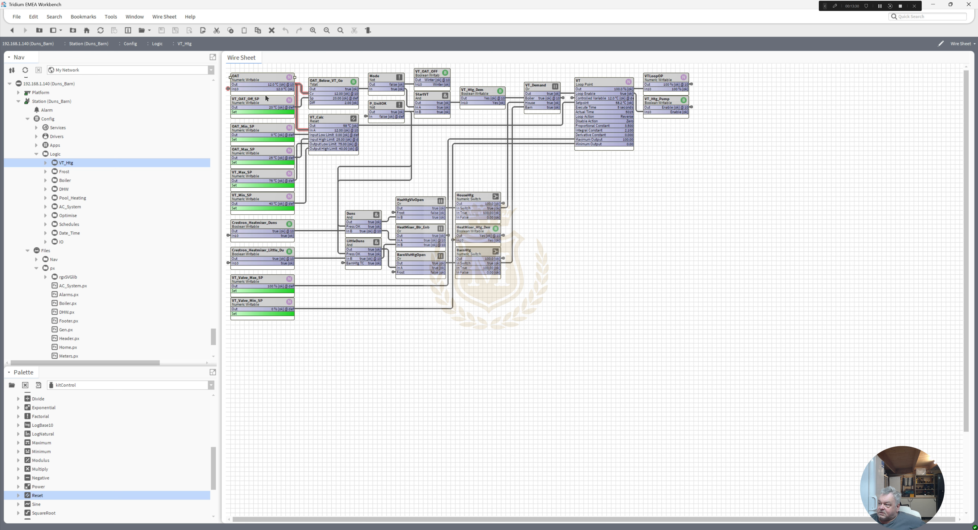
# Step: Review the Frost wire sheet, and open the Boiler wire sheet and highlight the Demand block's links
pyautogui.doubleClick(63, 174)
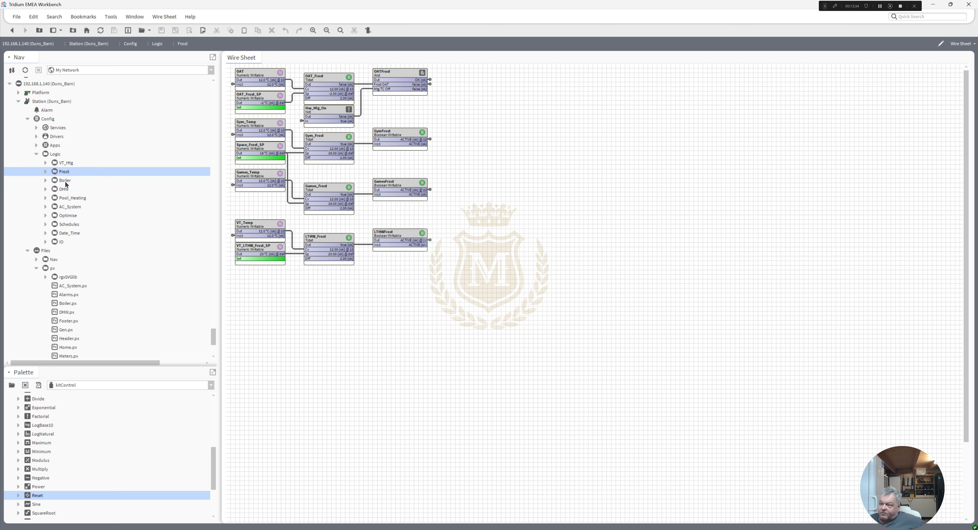
pyautogui.doubleClick(65, 181)
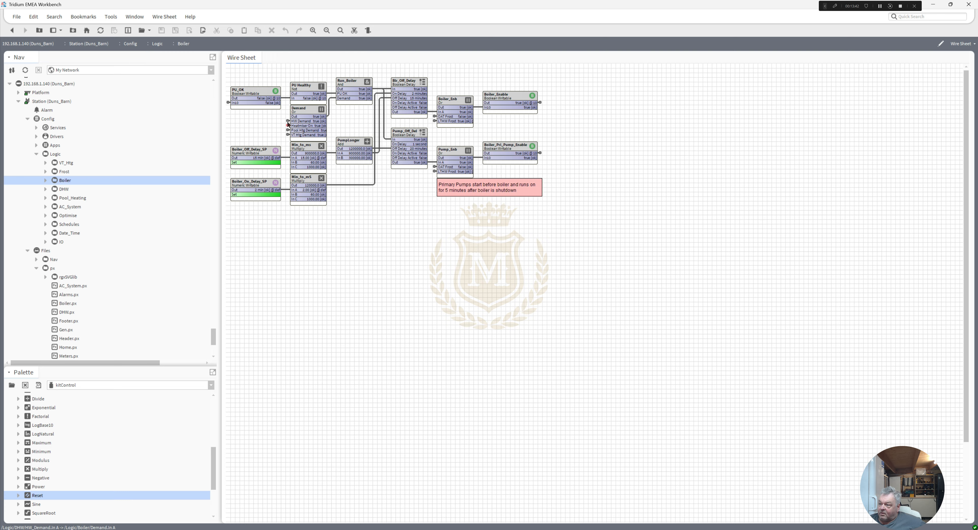
pyautogui.click(315, 110)
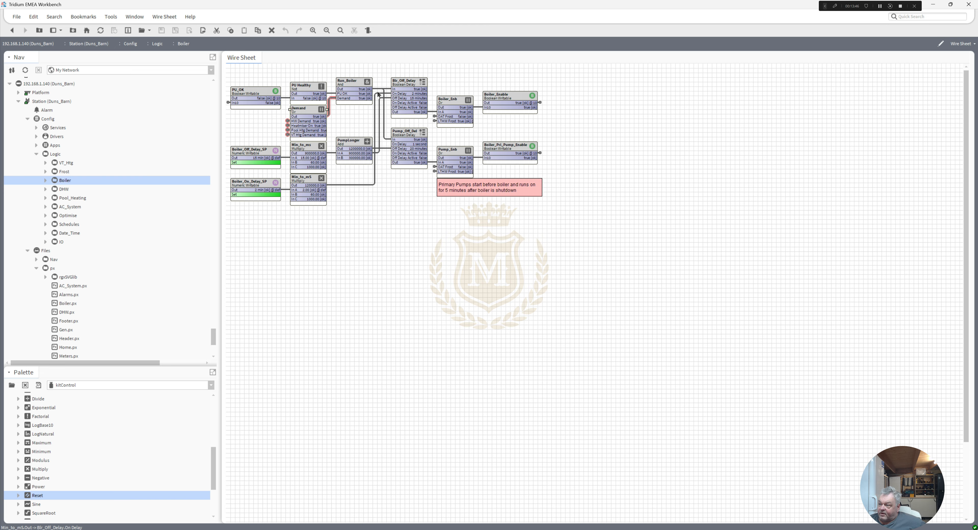
# Step: Open the DHW wire sheet and trace the links of HW_Demand, the DHW_Actuator controlled variable, the hot water valve block, the high-temperature input and ColdWaterBooster
pyautogui.doubleClick(64, 189)
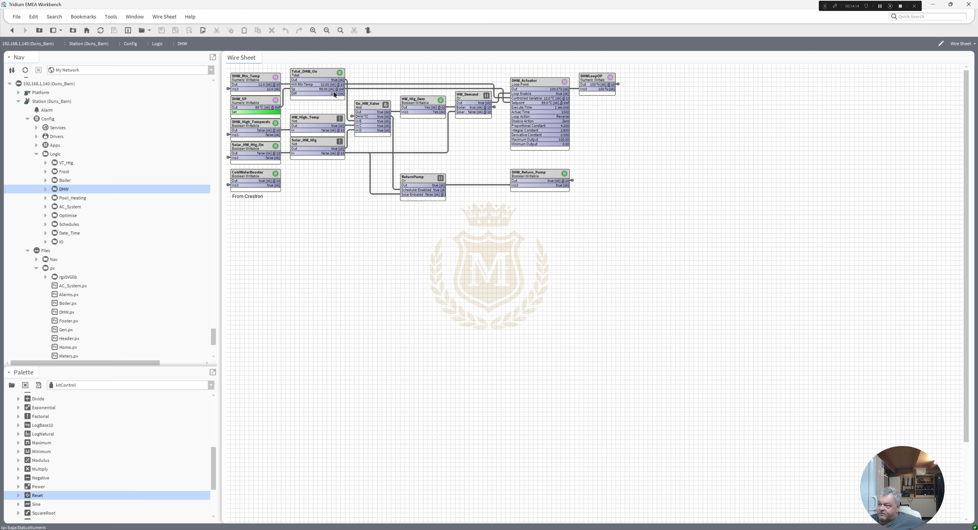
pyautogui.click(470, 98)
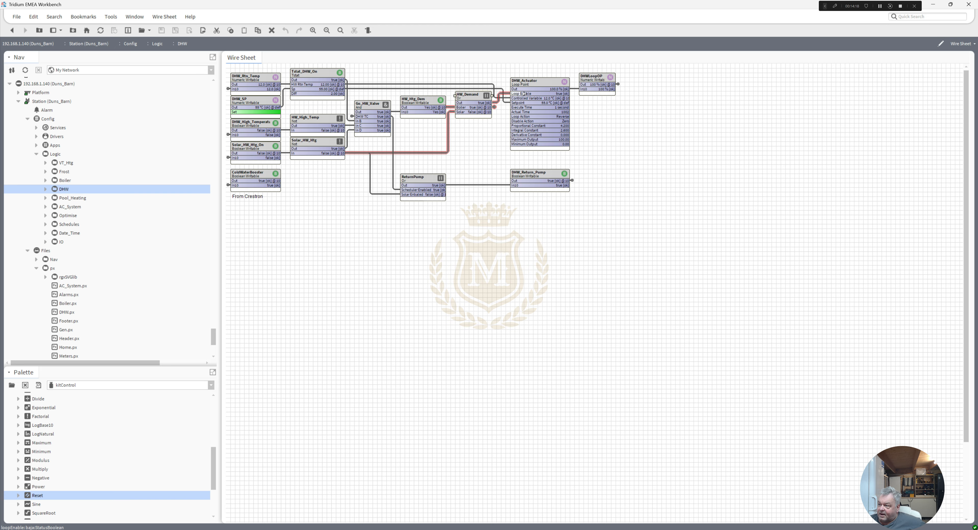
pyautogui.click(483, 87)
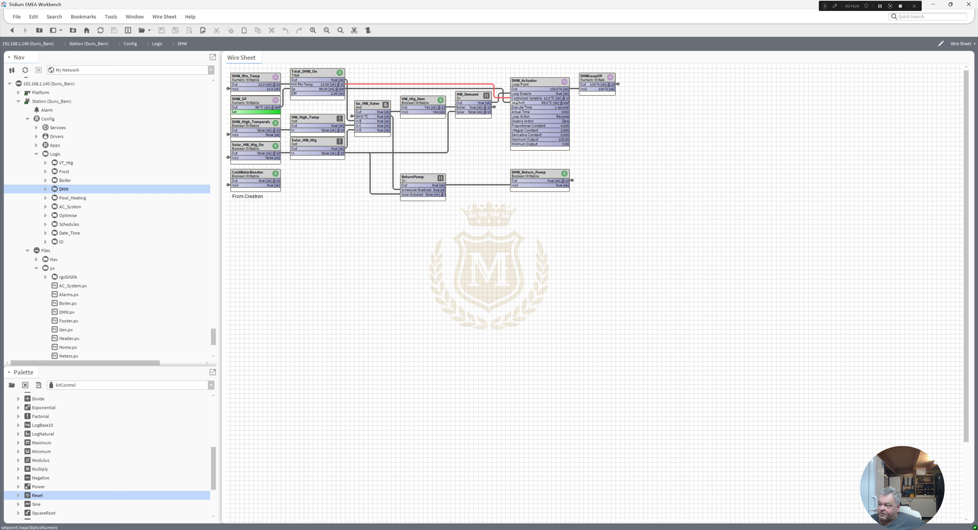
pyautogui.click(467, 99)
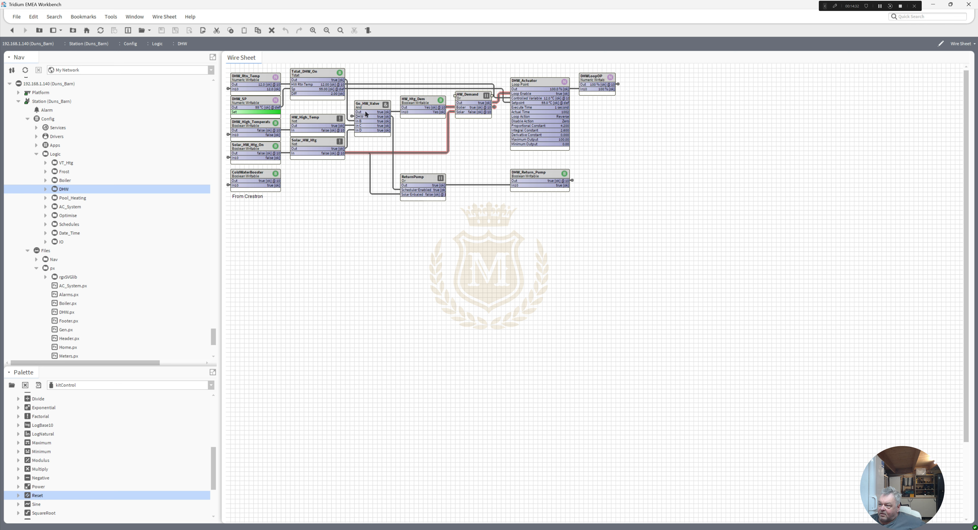
pyautogui.click(372, 108)
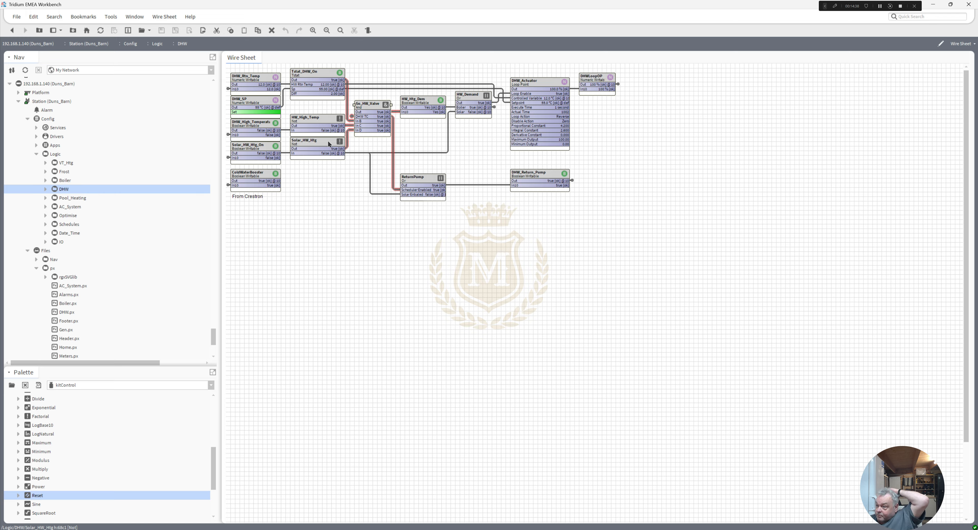
pyautogui.click(267, 129)
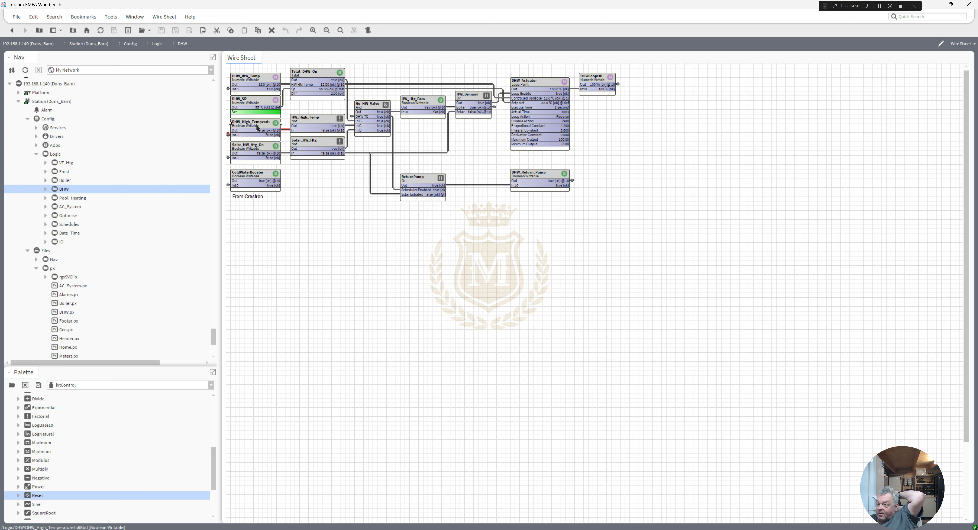
pyautogui.click(259, 177)
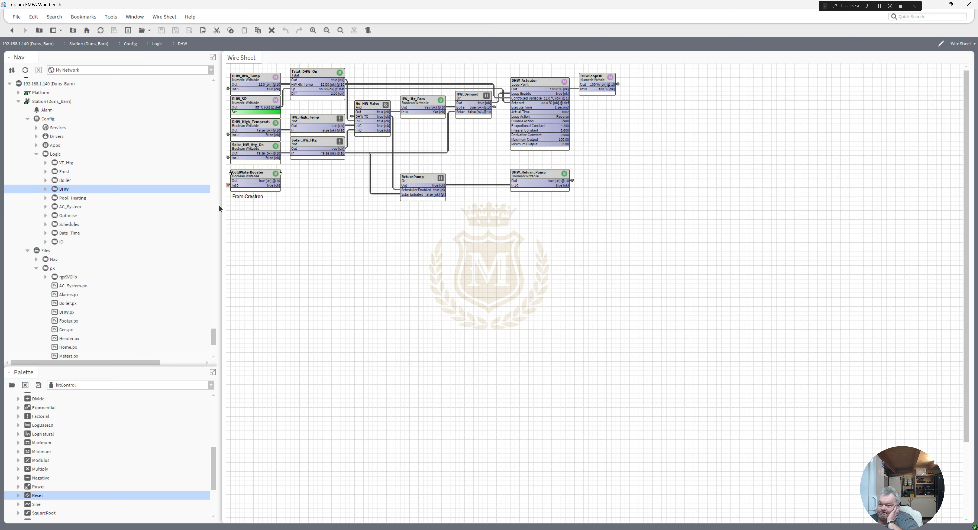
# Step: Open the Pool_Heating wire sheet and set the Pool_Valve_Max_SP point to 100%
pyautogui.doubleClick(75, 198)
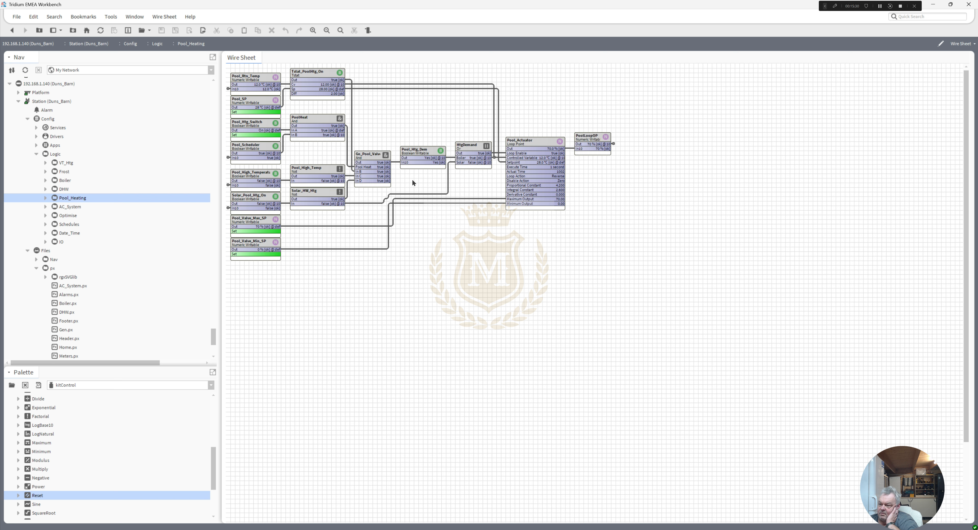
pyautogui.rightClick(249, 222)
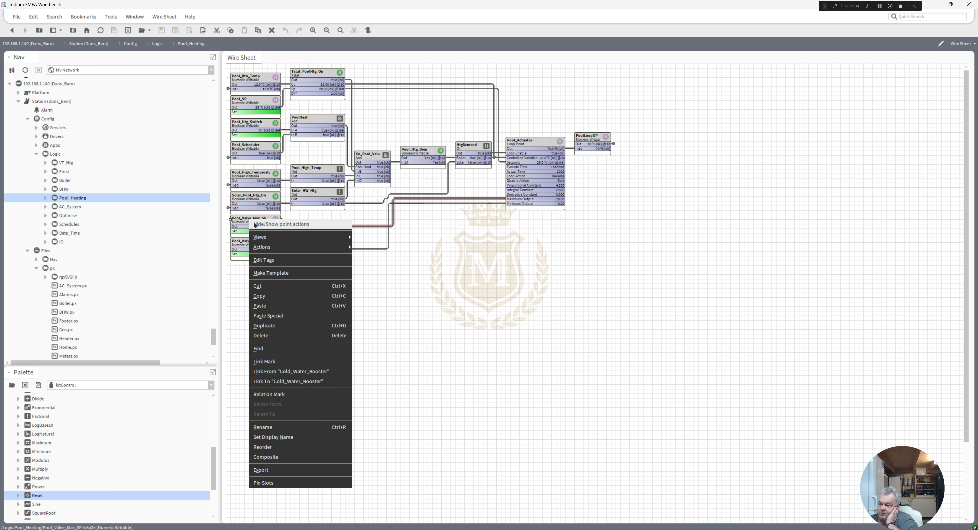
pyautogui.click(360, 247)
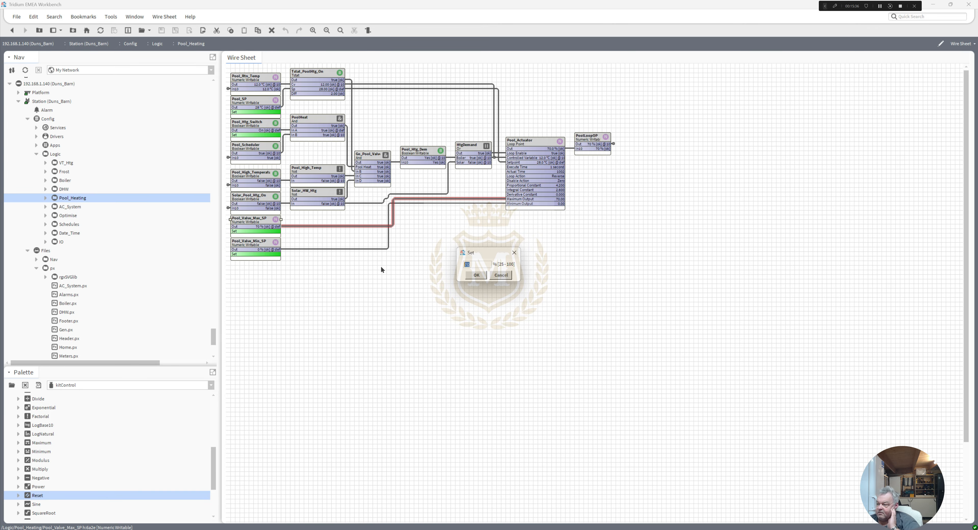
pyautogui.write('100')
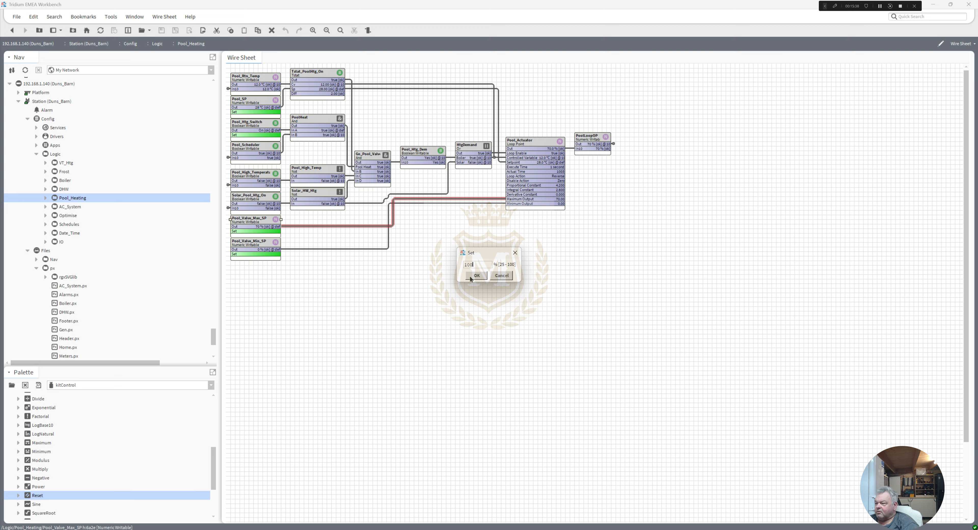
pyautogui.click(479, 276)
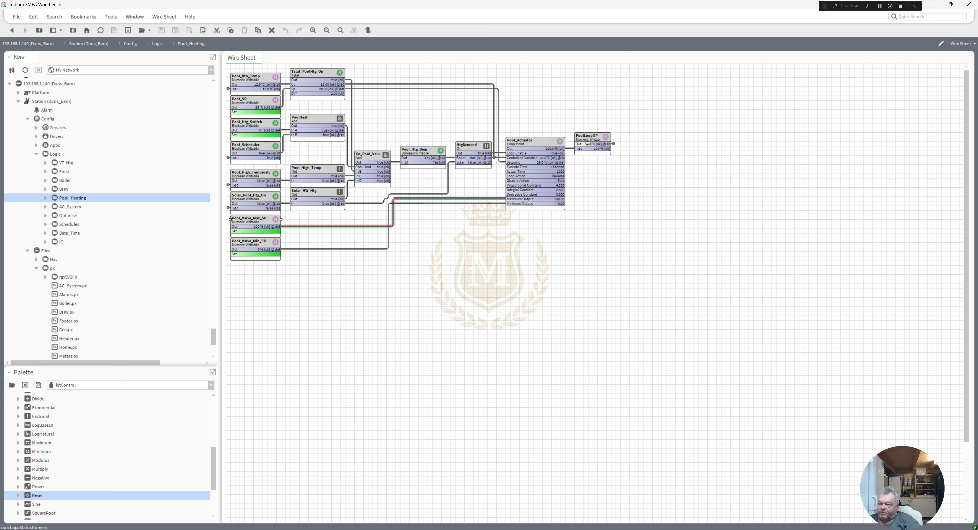
# Step: Open the AC_System wire sheet and highlight the links of the games minutes-to-milliseconds multiplier and the GymDelay block
pyautogui.doubleClick(77, 209)
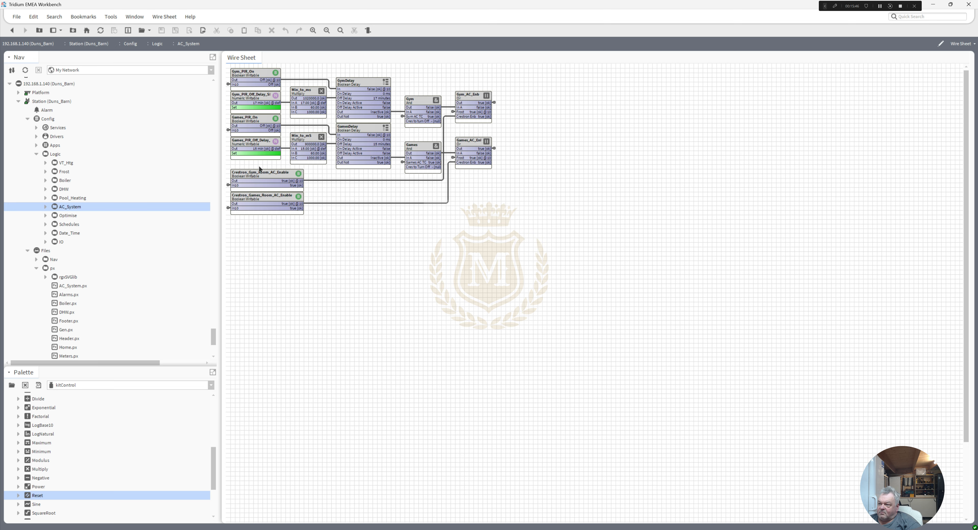
pyautogui.click(304, 143)
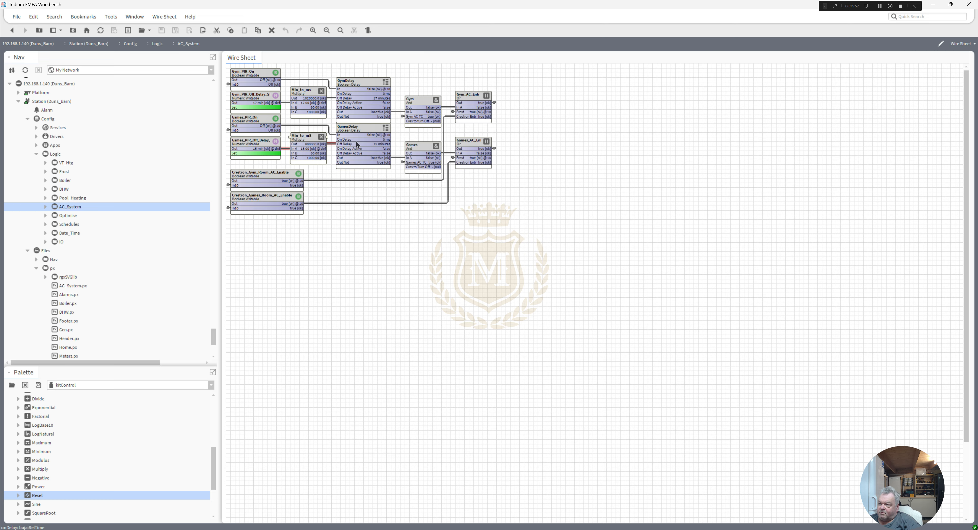
pyautogui.click(378, 106)
# Step: Review the Optimise, Schedules and IO wire sheets under Logic
pyautogui.click(68, 217)
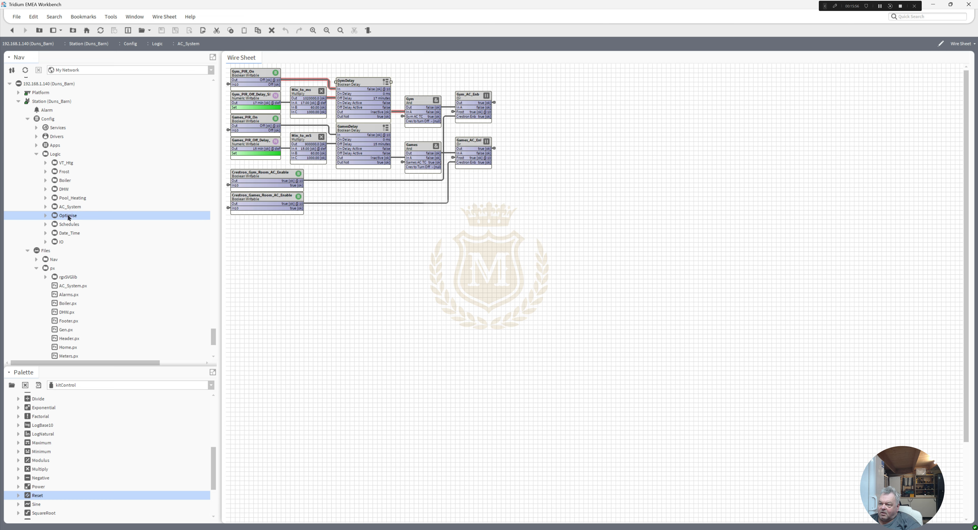
pyautogui.doubleClick(68, 216)
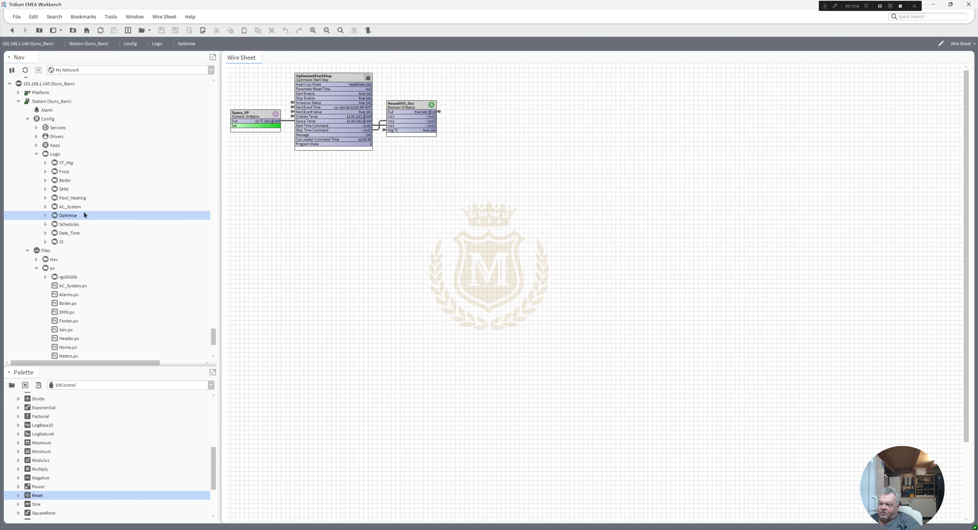
pyautogui.doubleClick(72, 224)
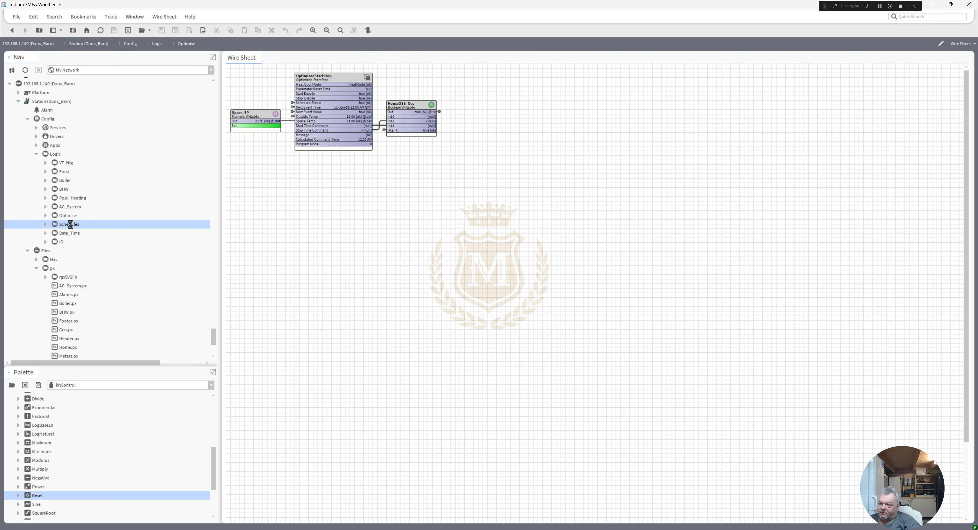
pyautogui.doubleClick(61, 241)
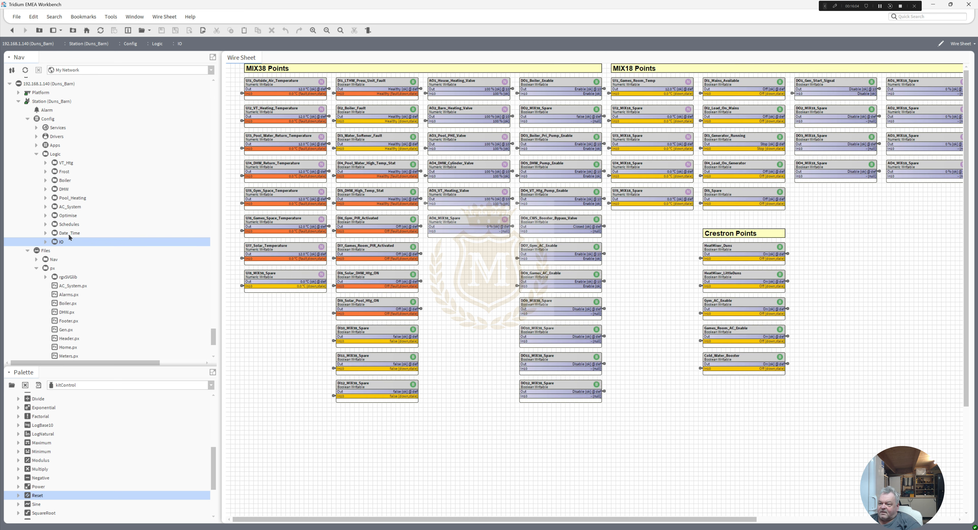
# Step: Open the Date_Time wire sheet, highlight the links of the Calc_Day and DayPeriod folders, and open DayPeriod
pyautogui.doubleClick(69, 234)
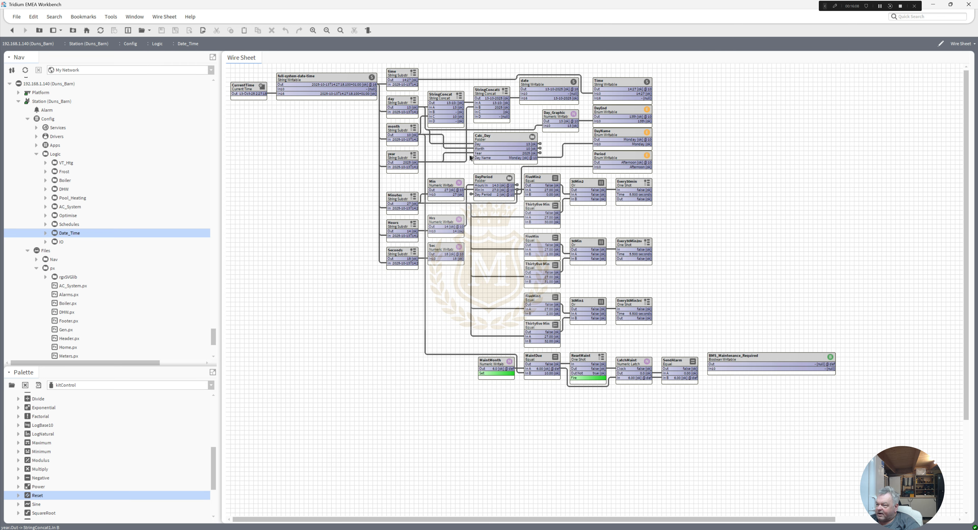
pyautogui.click(488, 147)
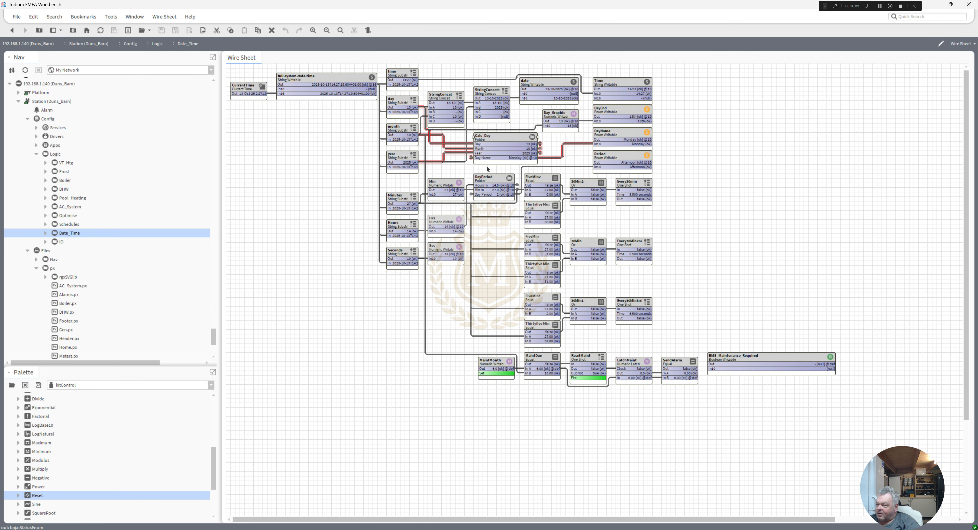
pyautogui.click(486, 185)
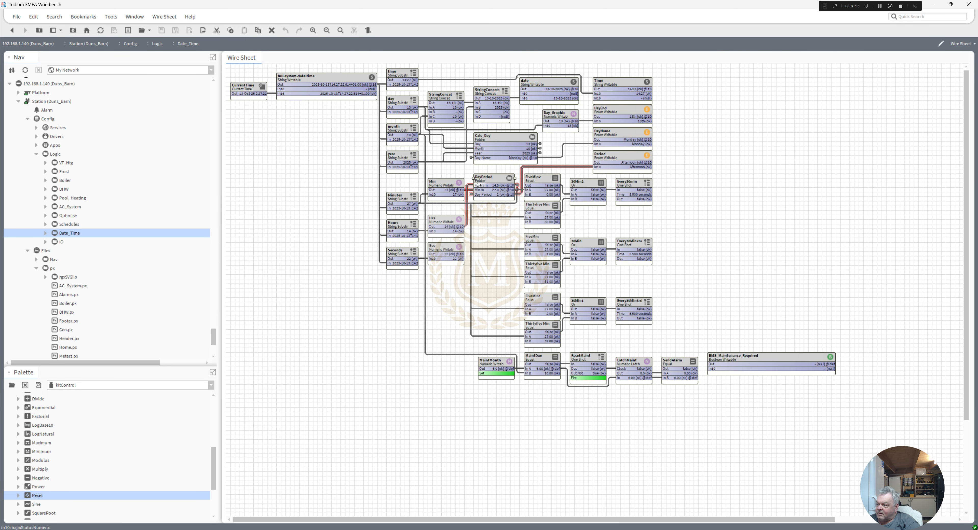
pyautogui.doubleClick(490, 183)
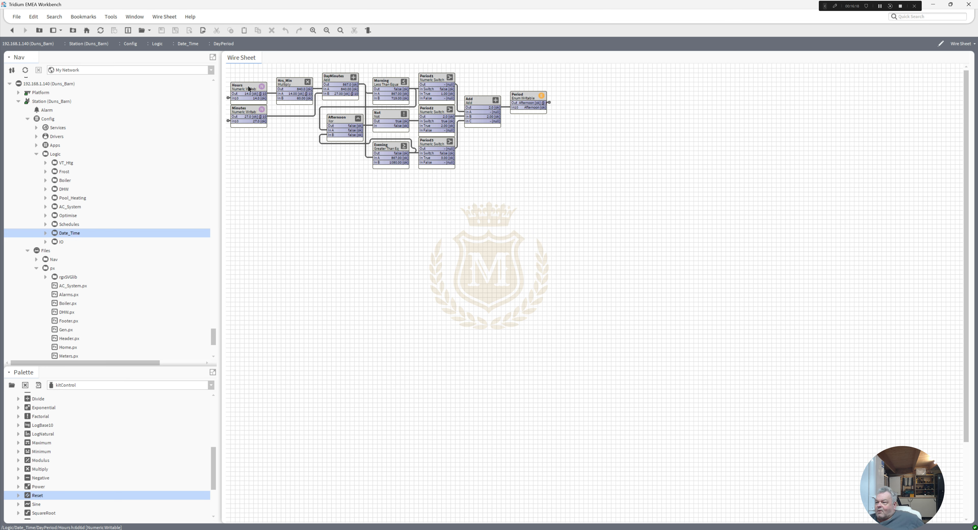
# Step: Trace the DayPeriod links of the Hours, Hrs_Min, Minutes, DayMinutes and Morning blocks
pyautogui.click(250, 96)
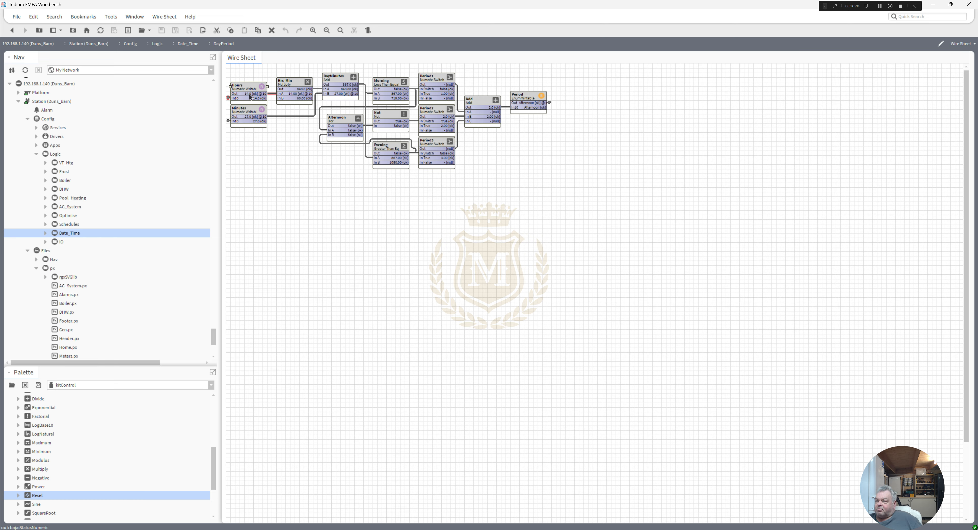
pyautogui.click(293, 91)
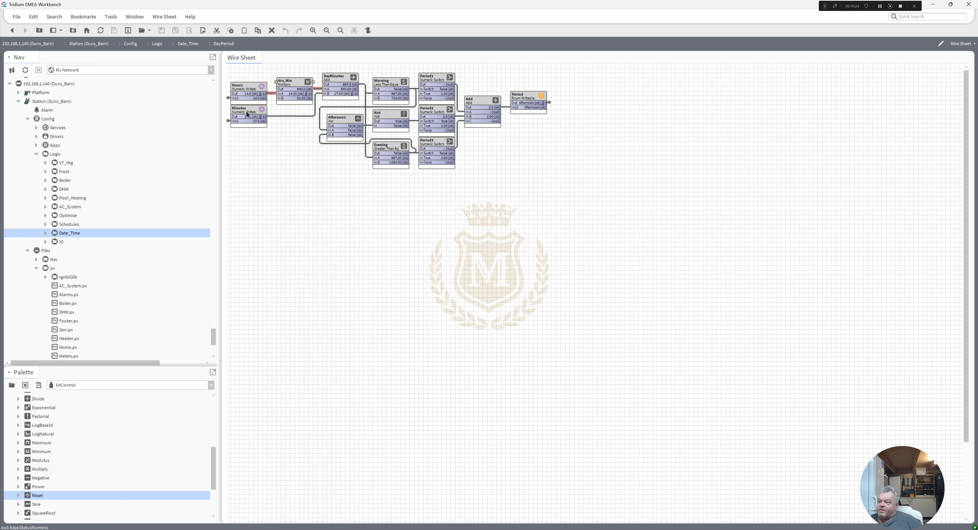
pyautogui.click(264, 114)
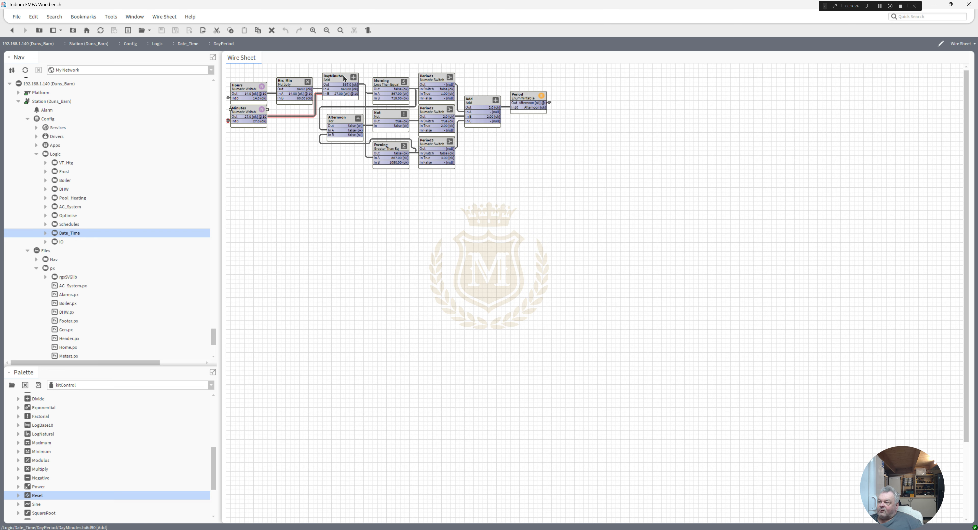
pyautogui.click(340, 98)
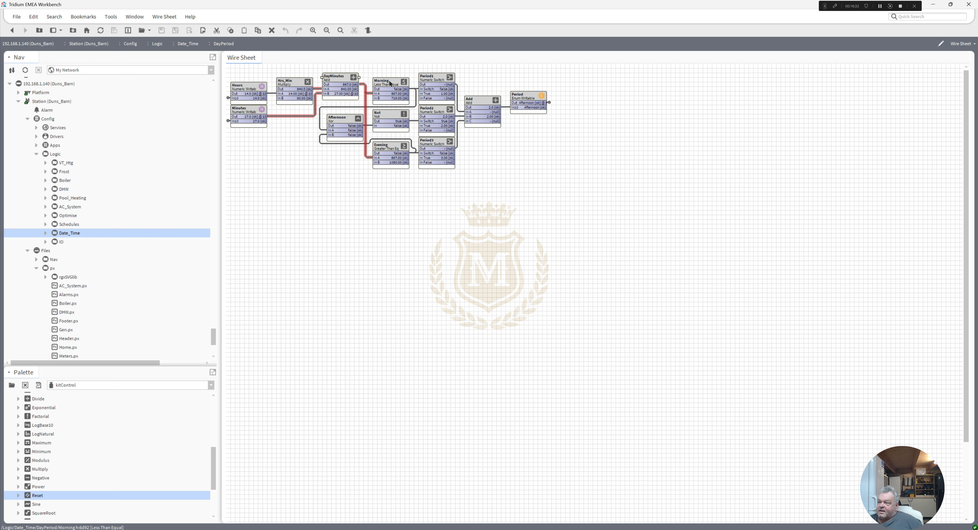
pyautogui.click(392, 92)
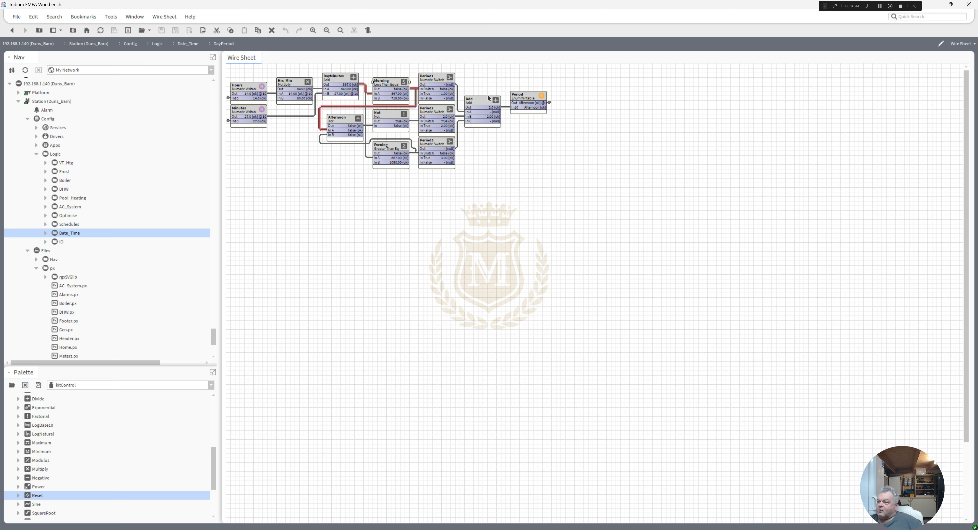
# Step: Inspect the enum range in the Period point's facets, and return to the DayPeriod wire sheet without saving changes
pyautogui.doubleClick(531, 105)
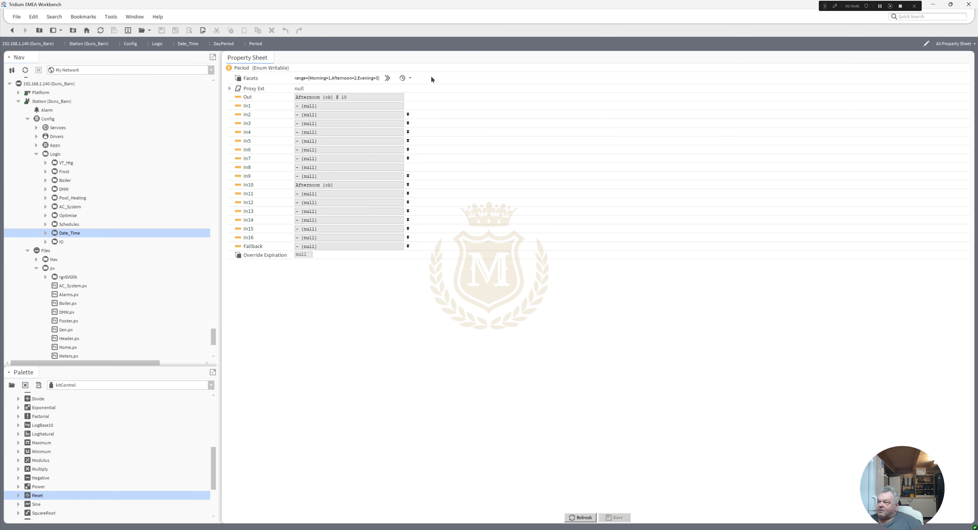
pyautogui.click(387, 78)
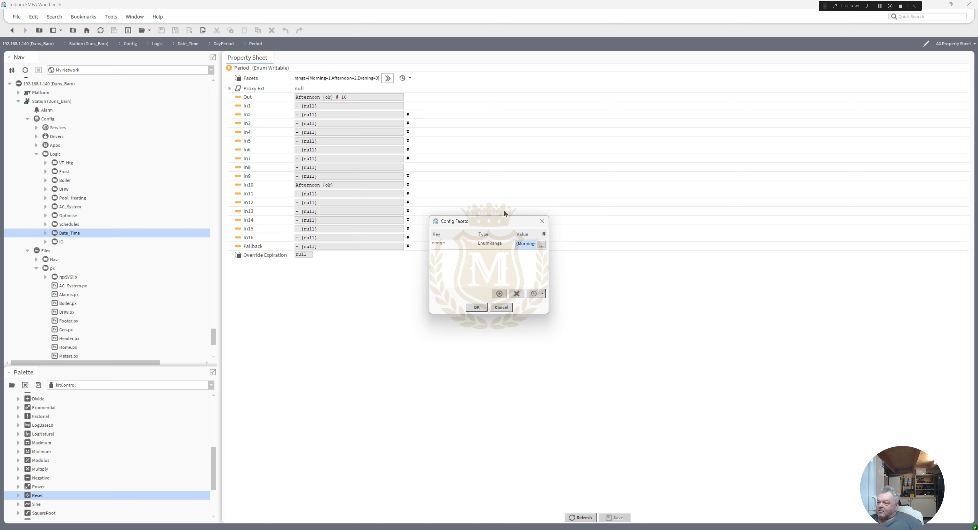
pyautogui.click(541, 245)
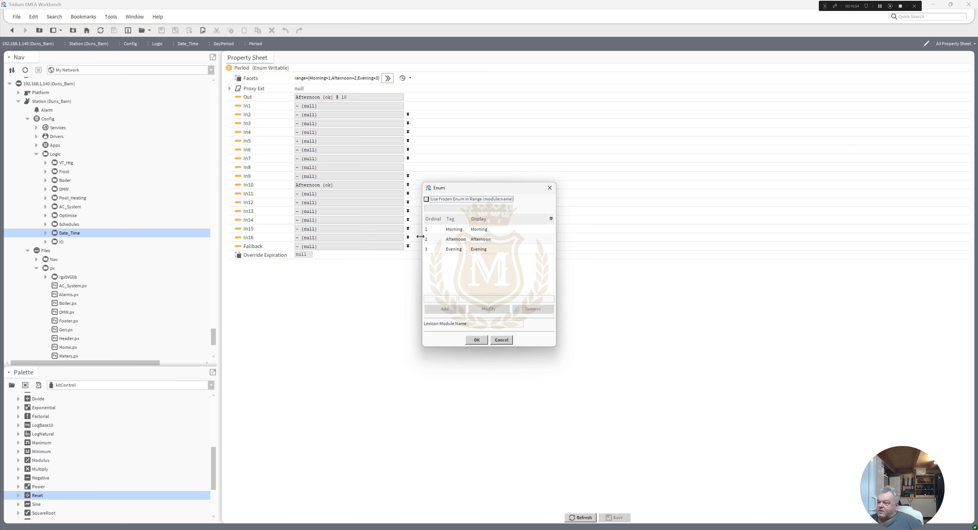
pyautogui.click(477, 340)
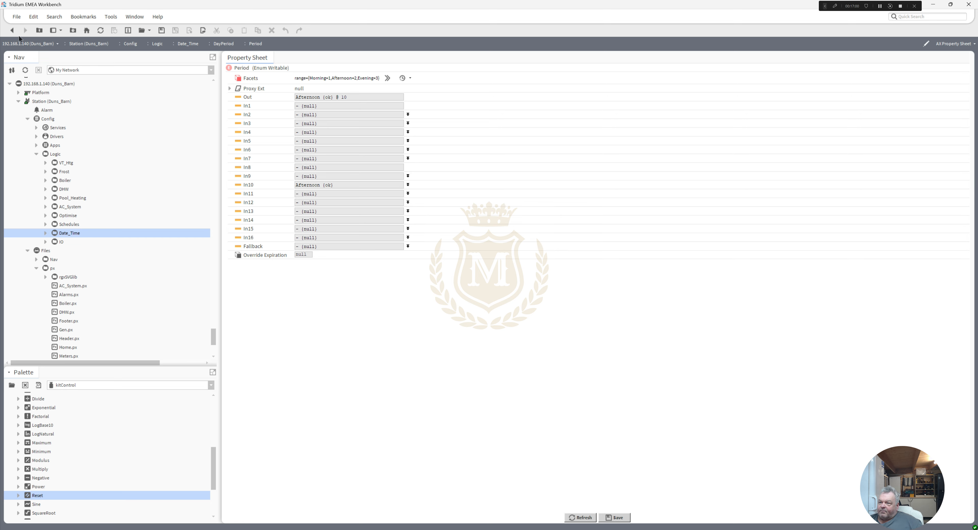
pyautogui.click(12, 31)
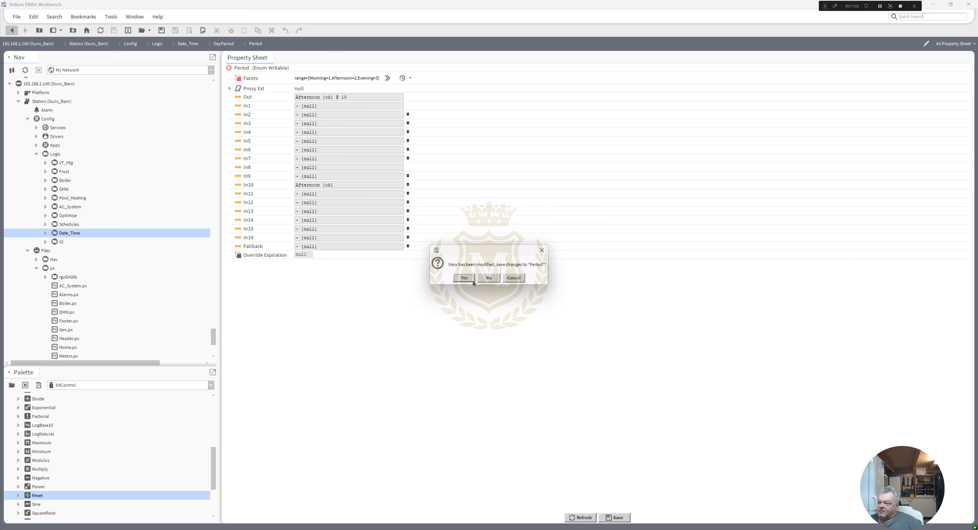
pyautogui.click(488, 278)
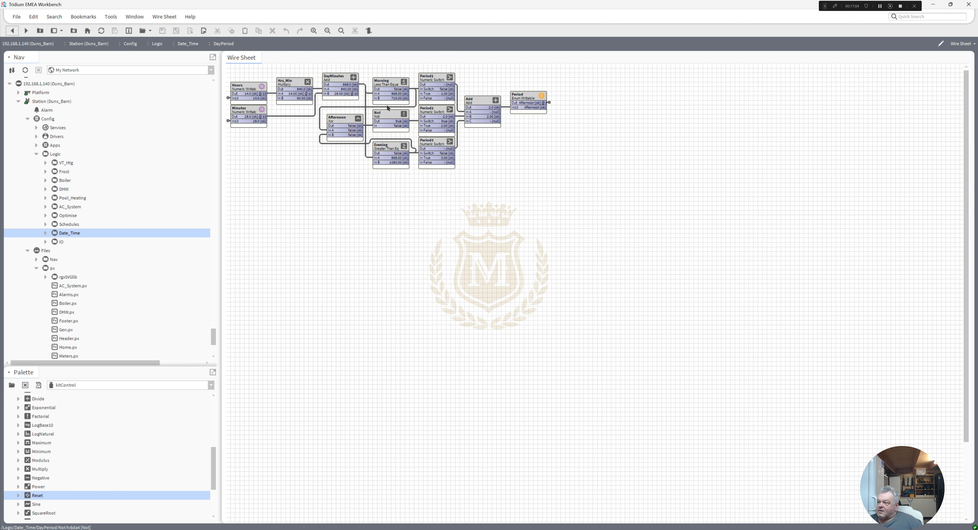
# Step: Highlight the Evening block's links and apply an Emergency Override of 18 to the Hours point
pyautogui.click(388, 149)
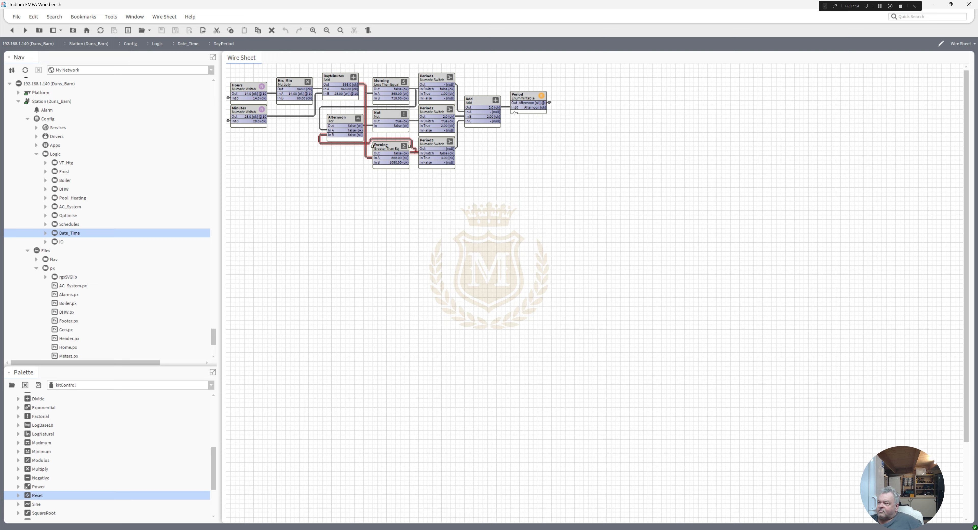
pyautogui.rightClick(246, 93)
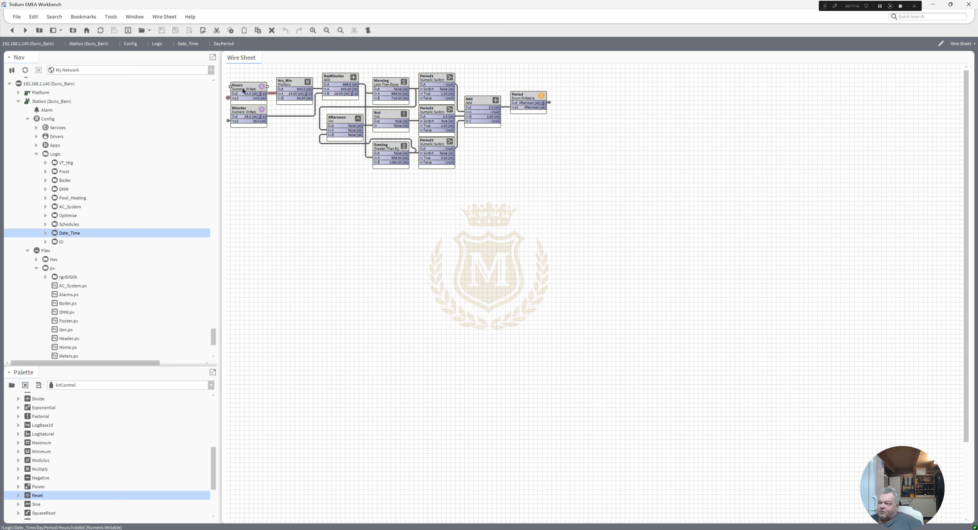
pyautogui.moveTo(261, 116)
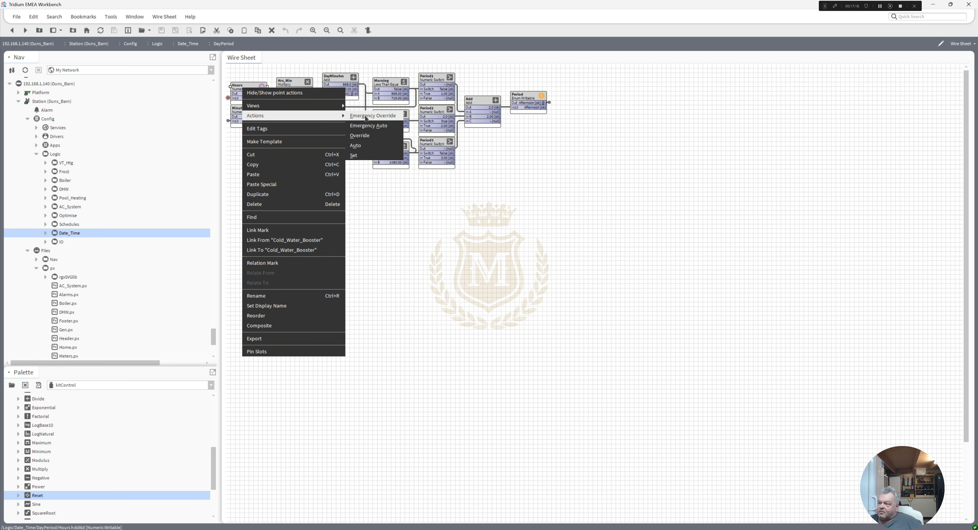
pyautogui.click(366, 115)
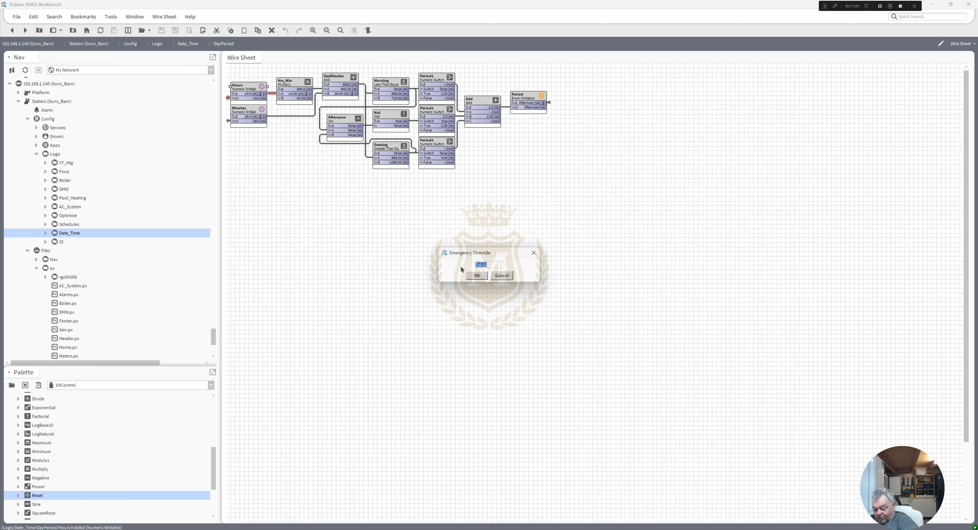
pyautogui.write('18')
pyautogui.click(478, 276)
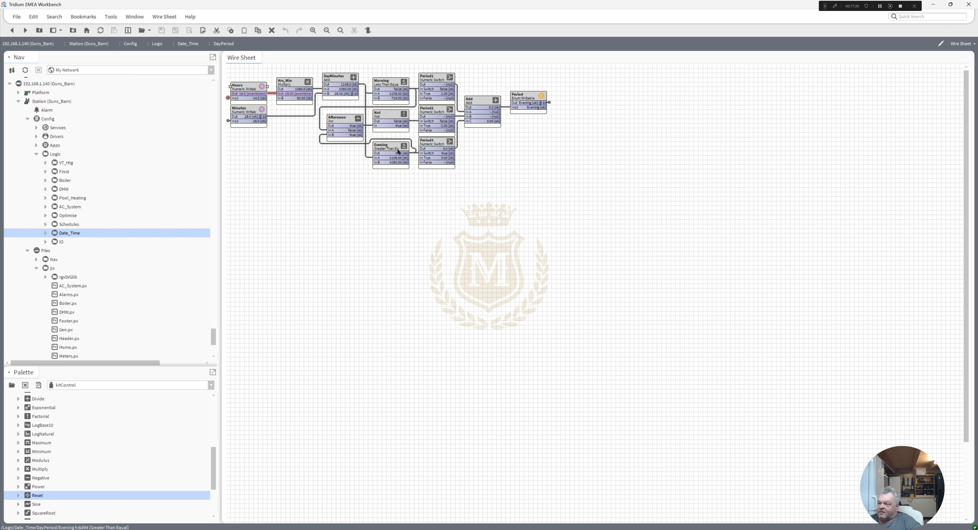
# Step: Trace the links of the Morning, Afternoon and Not blocks with the Hours point overridden
pyautogui.click(389, 84)
pyautogui.click(338, 122)
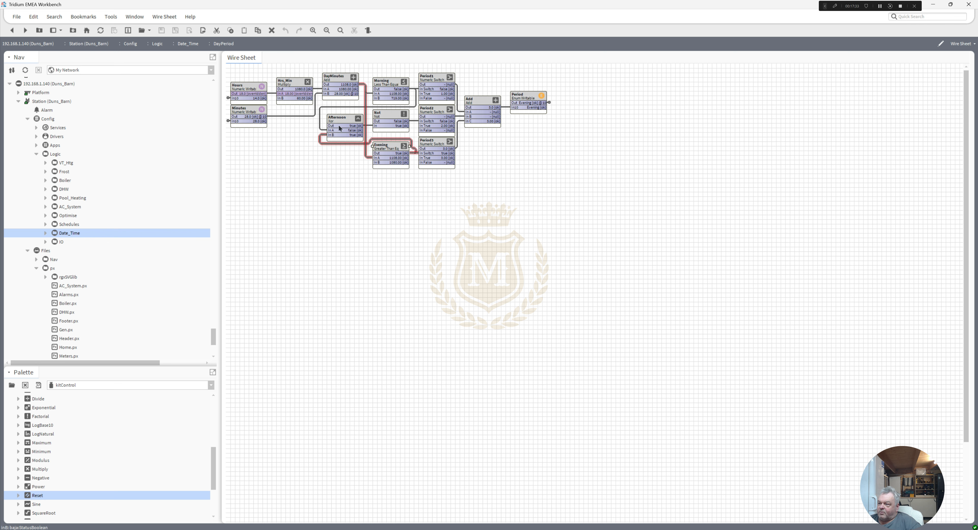
pyautogui.click(383, 116)
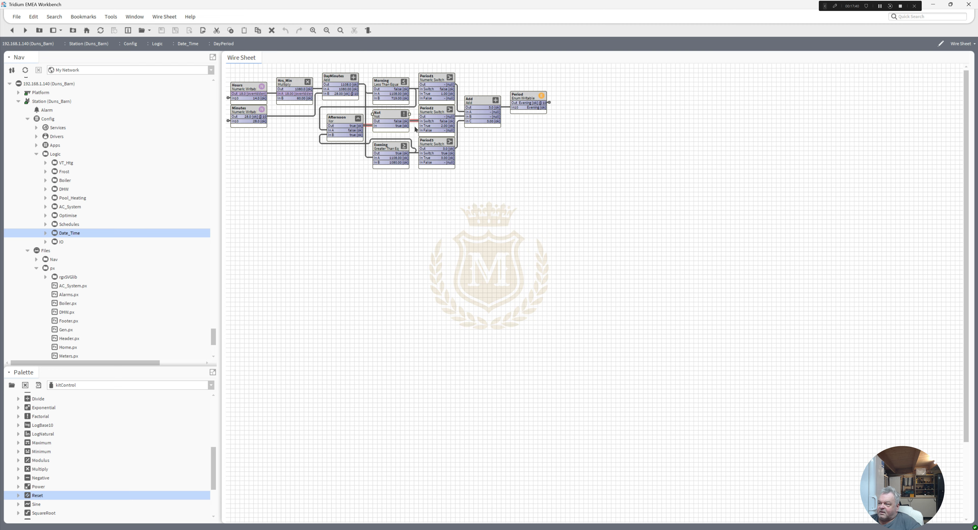
# Step: Release the Hours point's override with the Emergency Auto action and highlight the Evening block's links
pyautogui.rightClick(244, 87)
pyautogui.moveTo(329, 114)
pyautogui.click(368, 124)
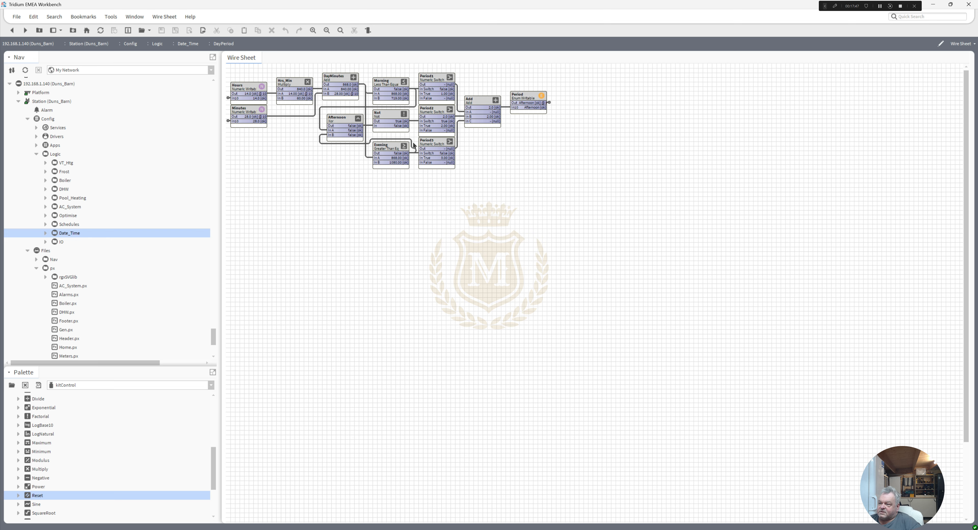
pyautogui.click(398, 153)
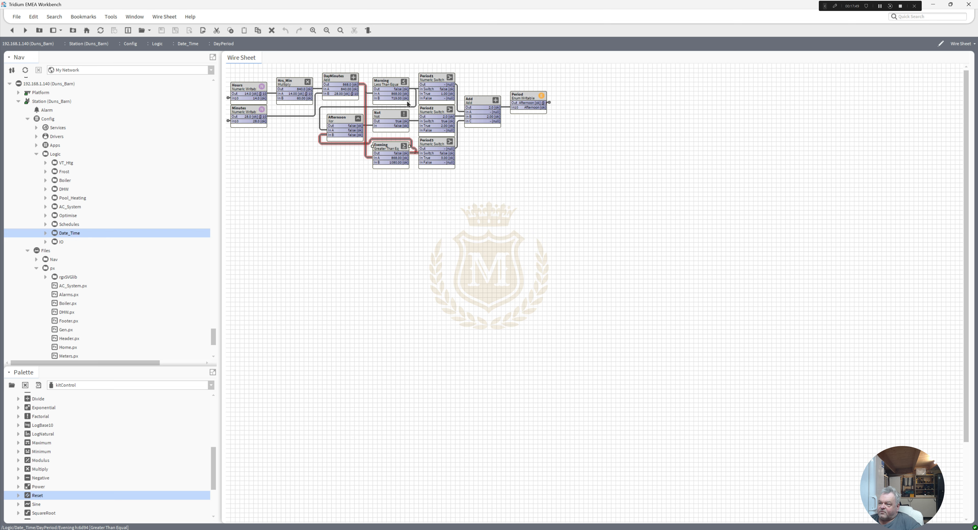
# Step: Trace the links of the Morning, Afternoon and Evening blocks, and return to the Date_Time wire sheet
pyautogui.click(396, 84)
pyautogui.click(348, 121)
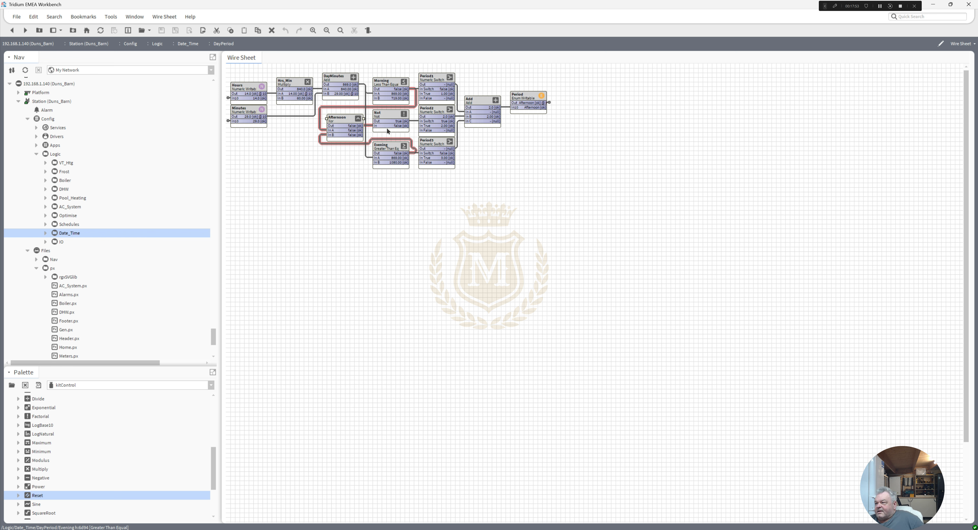
pyautogui.click(393, 148)
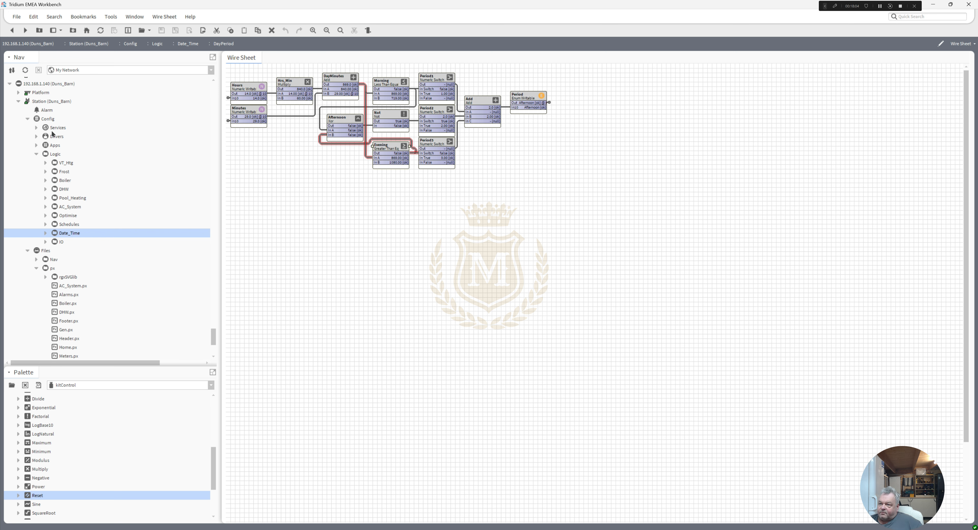
pyautogui.click(12, 31)
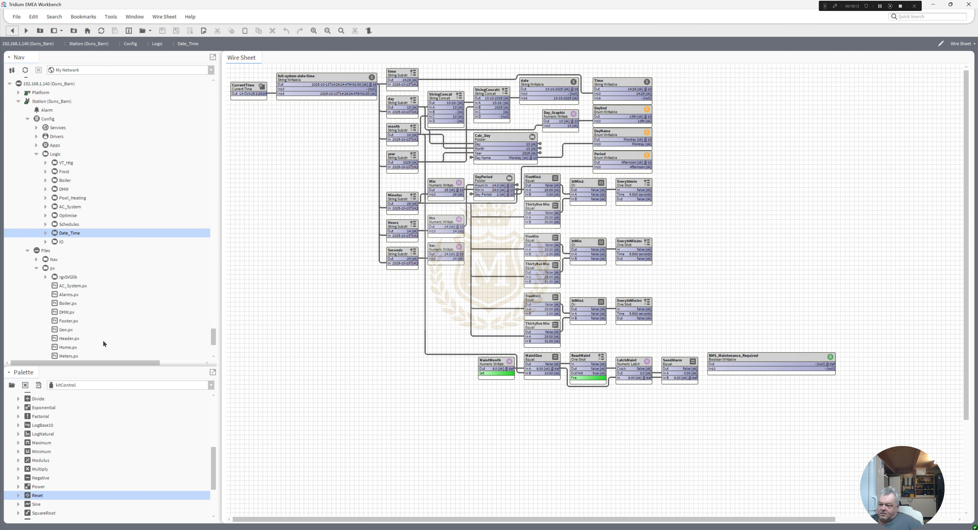
# Step: Open Home.px in the Px Editor and inspect the properties and binding of the day-period greeting label
pyautogui.doubleClick(67, 347)
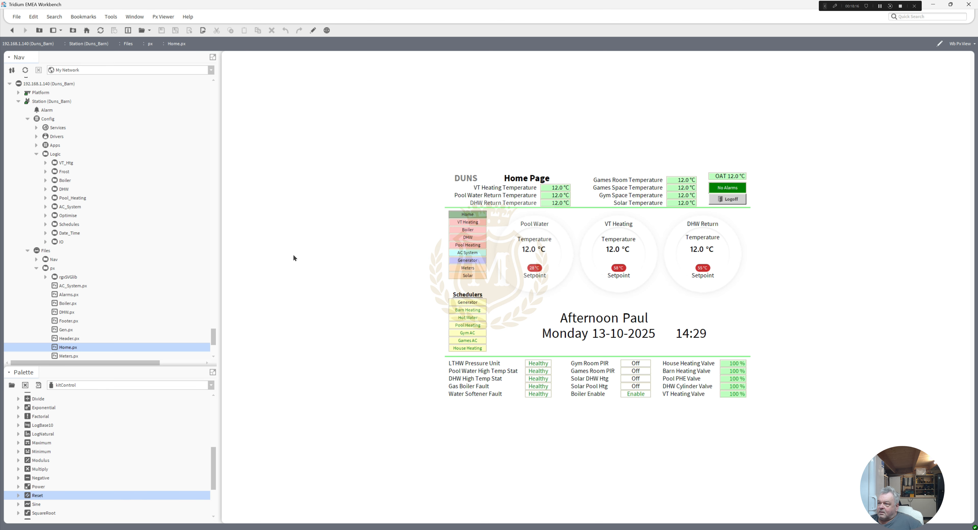
pyautogui.click(313, 30)
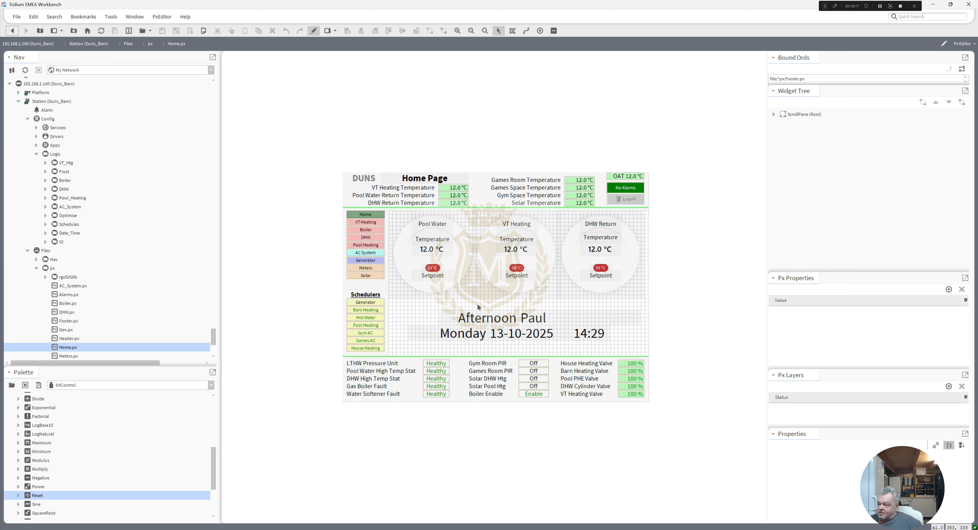
pyautogui.doubleClick(486, 321)
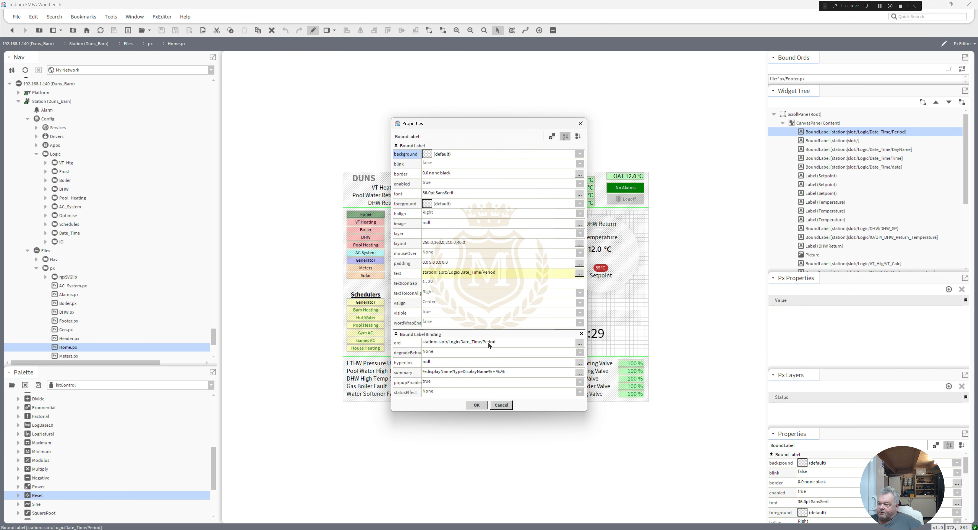
pyautogui.click(477, 405)
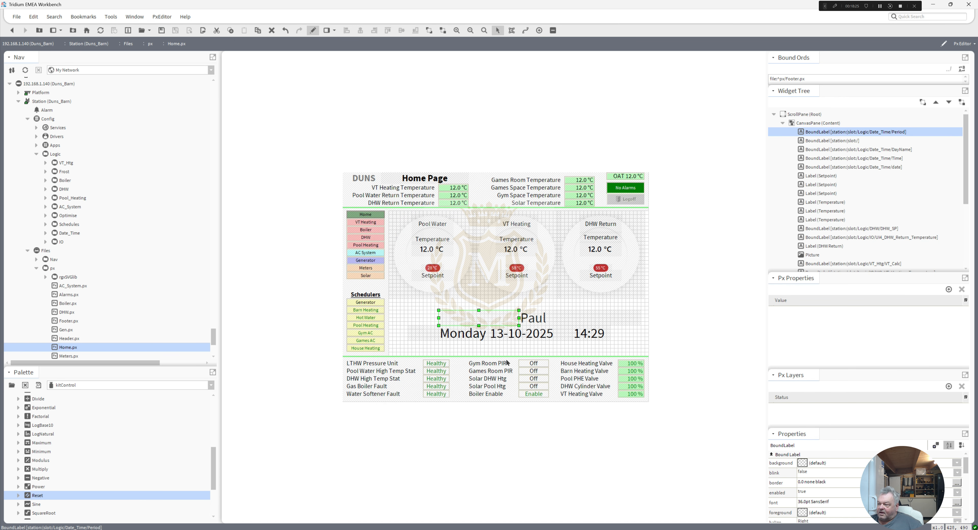
# Step: Inspect the binding and text format of the user-name label beside the greeting on the Home page
pyautogui.doubleClick(533, 320)
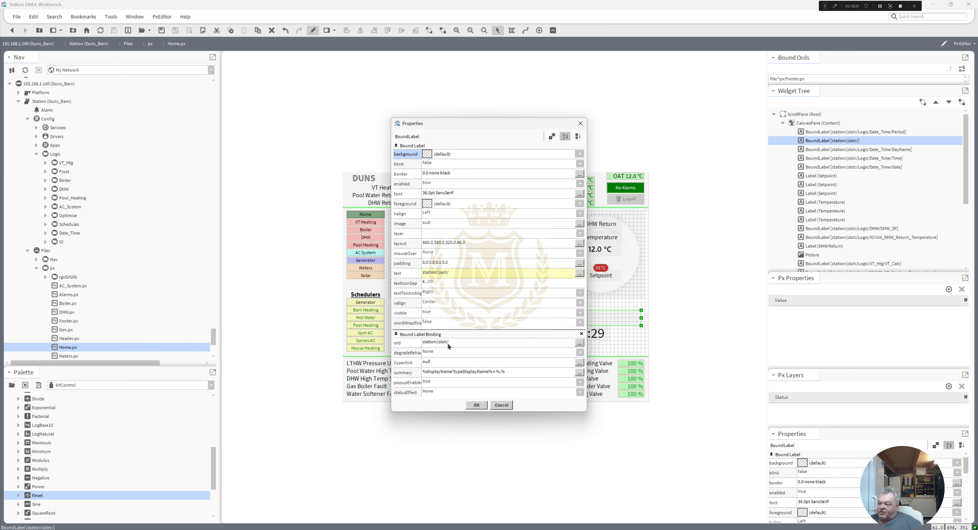
pyautogui.click(464, 273)
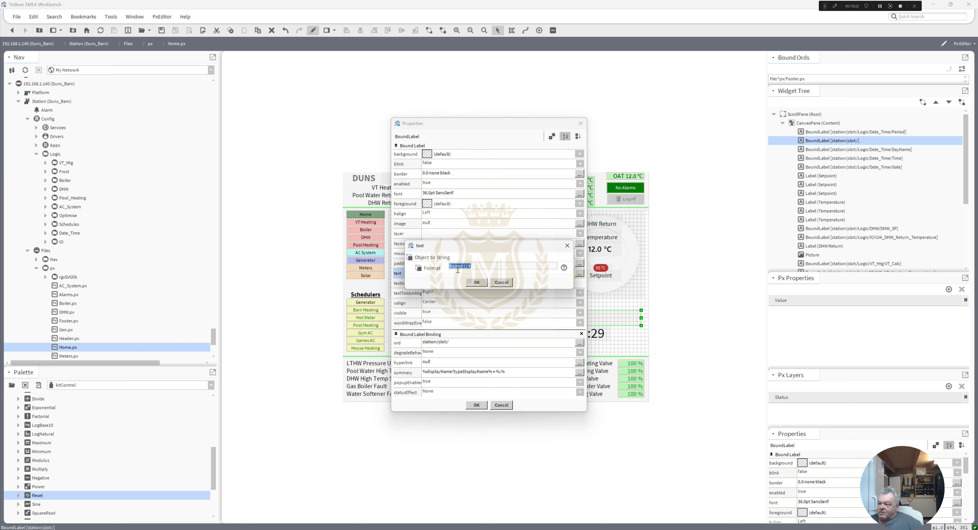
pyautogui.click(475, 267)
pyautogui.click(476, 282)
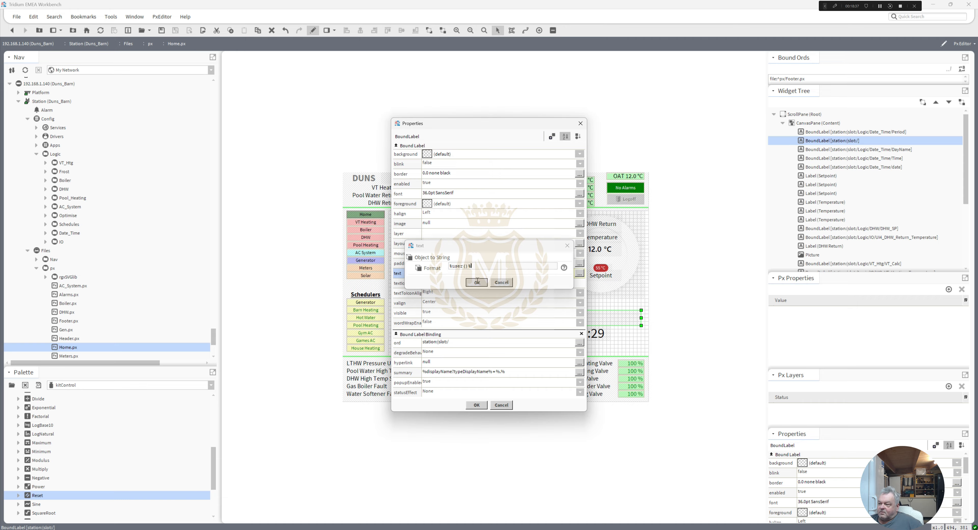
pyautogui.click(477, 405)
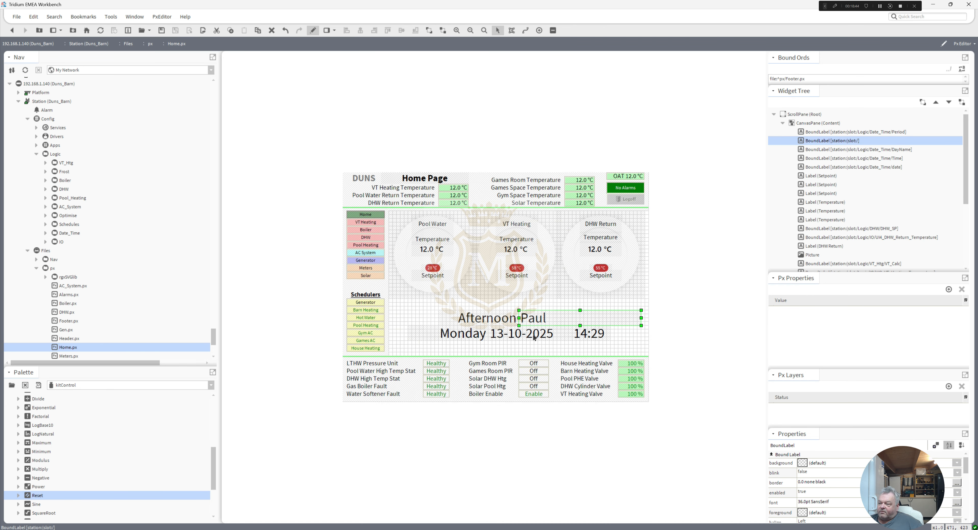
# Step: Inspect the text format and binding of the date label on the Home page
pyautogui.doubleClick(541, 338)
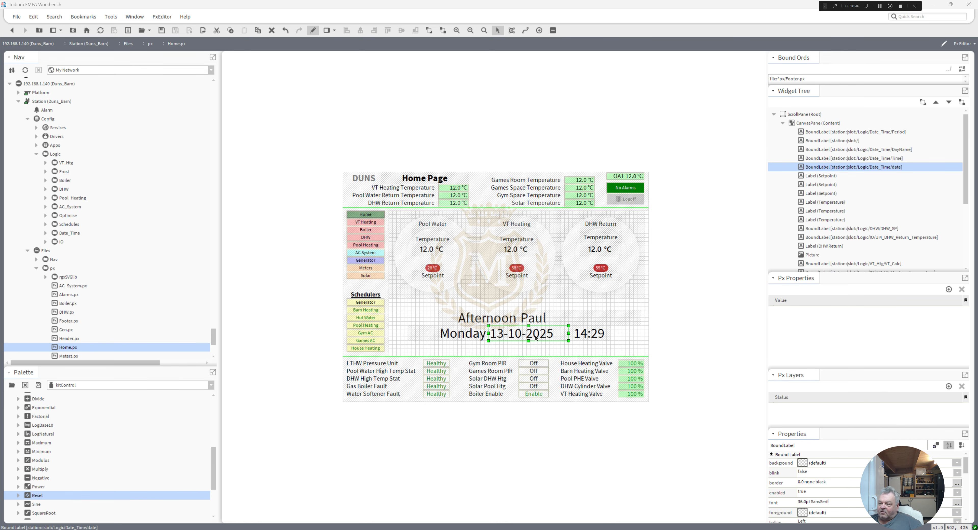
pyautogui.click(469, 275)
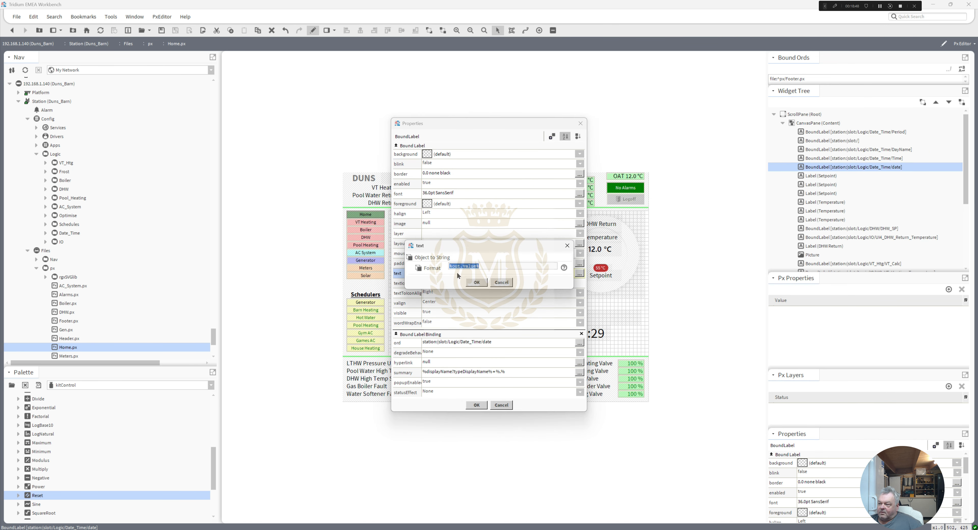
pyautogui.click(476, 282)
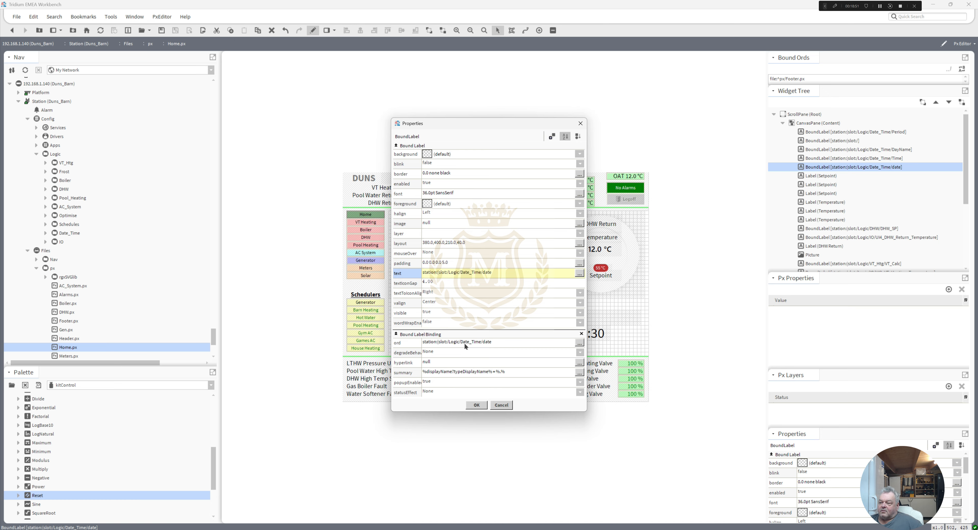
pyautogui.click(477, 405)
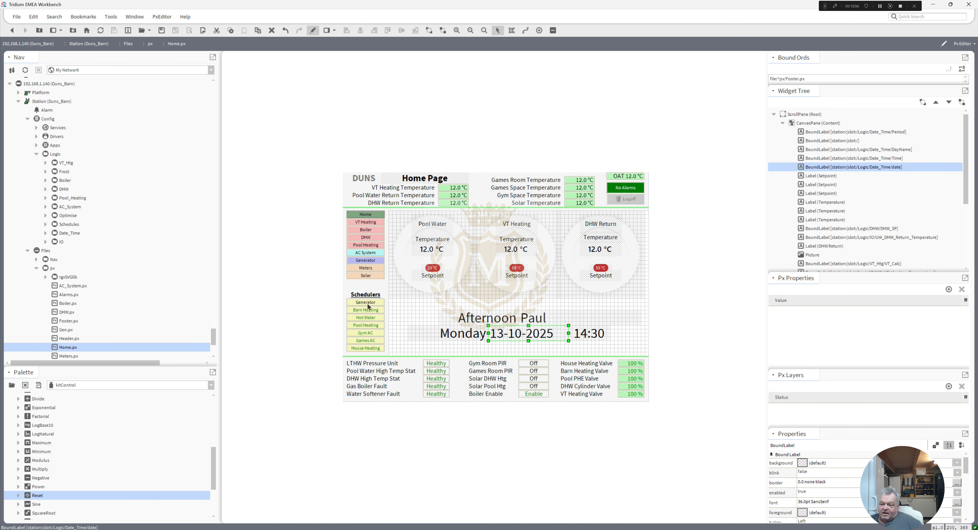
# Step: Return to the Date_Time wire sheet without saving changes to Home.px
pyautogui.moveTo(212, 335); pyautogui.dragTo(213, 333)
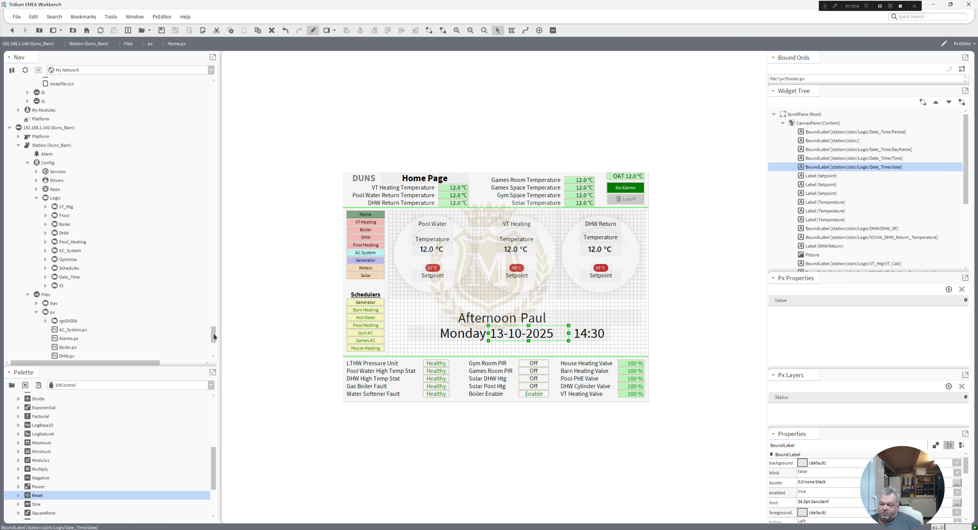
pyautogui.doubleClick(70, 277)
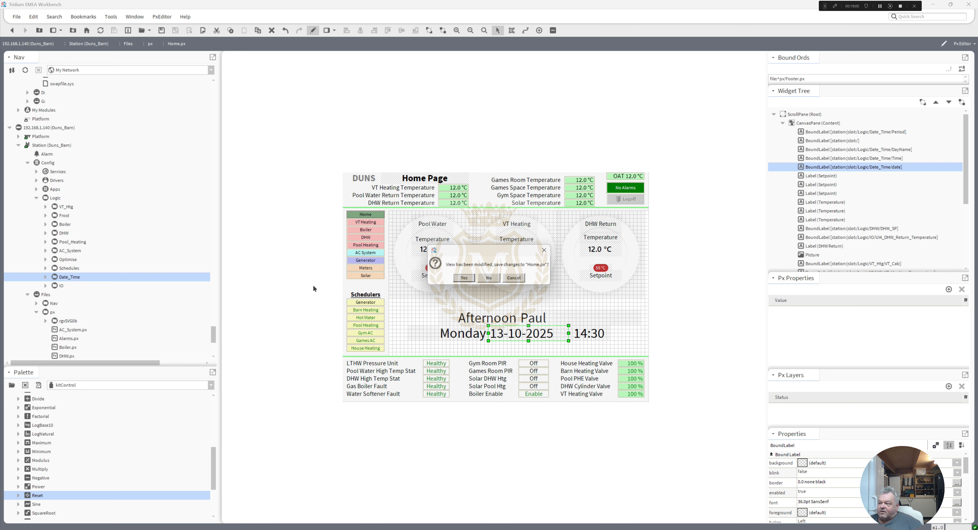
pyautogui.click(489, 278)
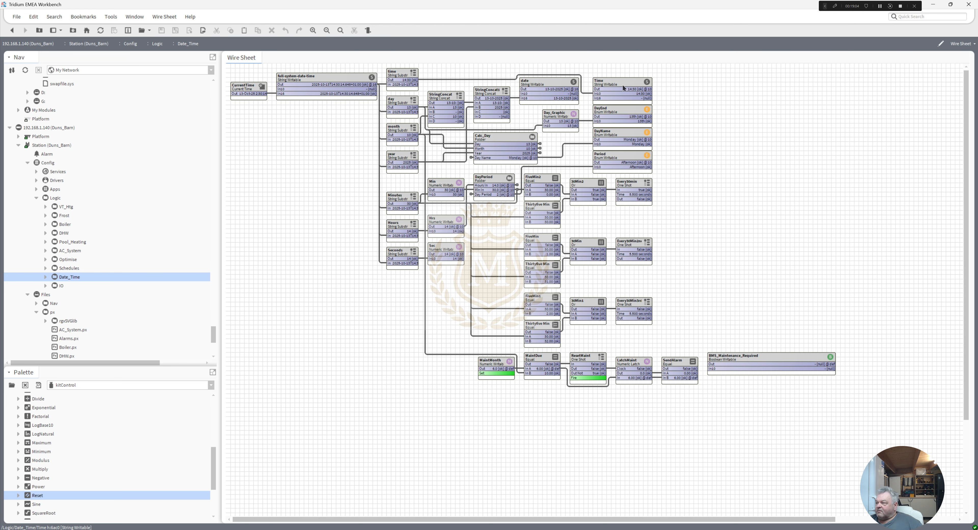
# Step: Trace the links of the Time, date and full system date-time points, and the month and year links into Calc_Day
pyautogui.click(626, 89)
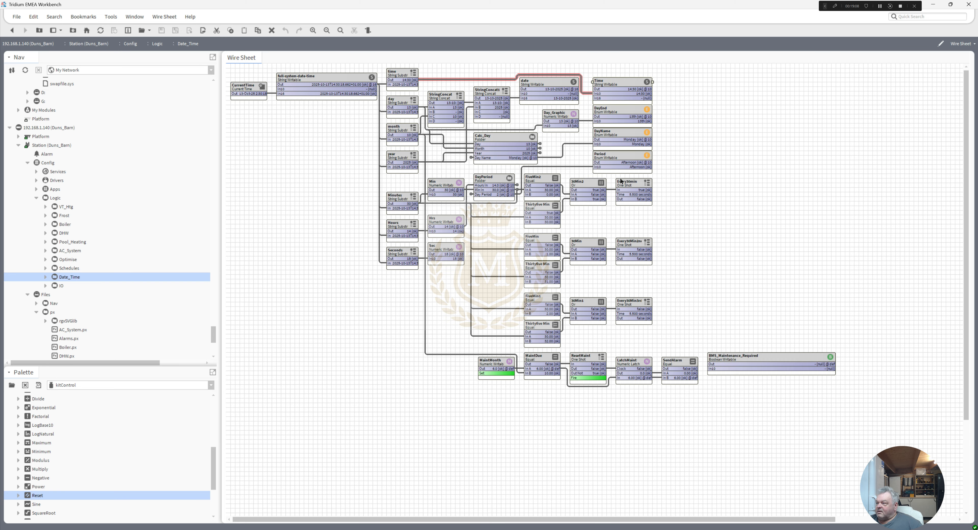
pyautogui.click(546, 86)
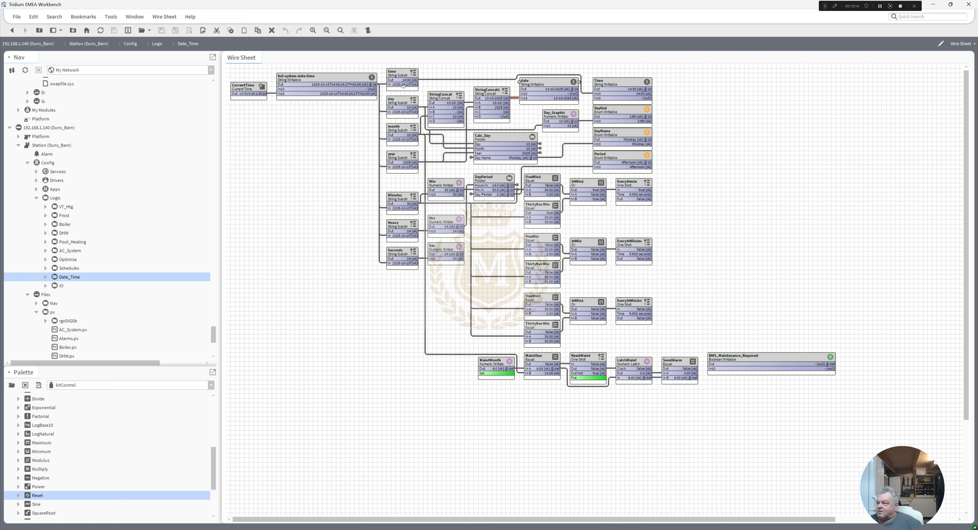
pyautogui.click(310, 96)
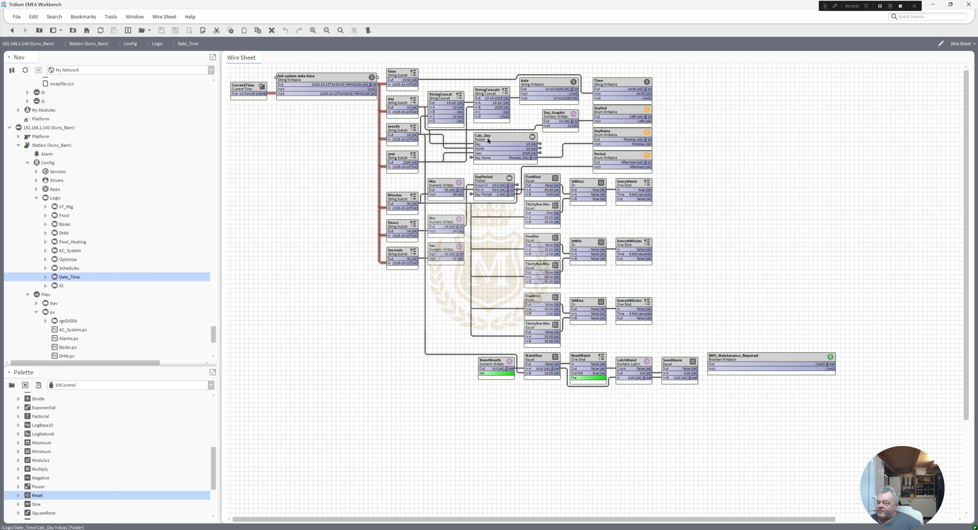
pyautogui.click(459, 144)
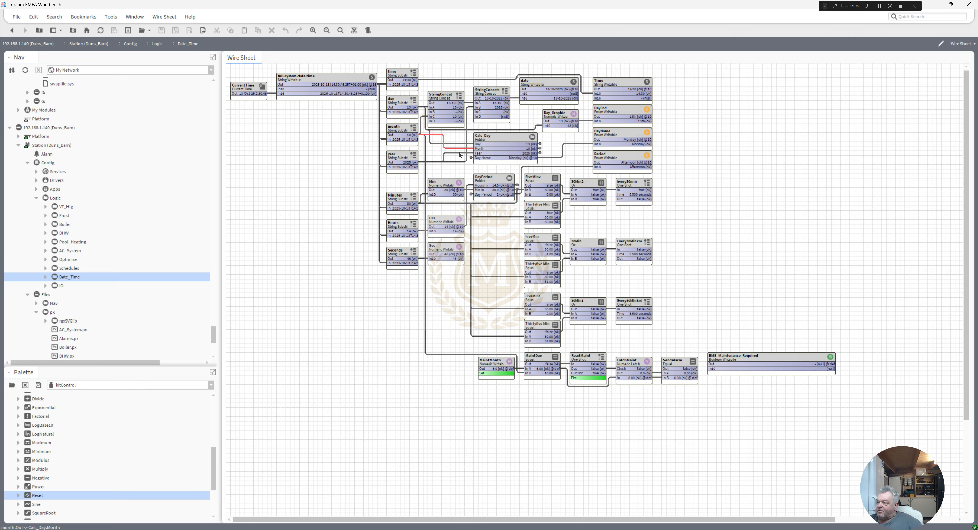
pyautogui.click(459, 154)
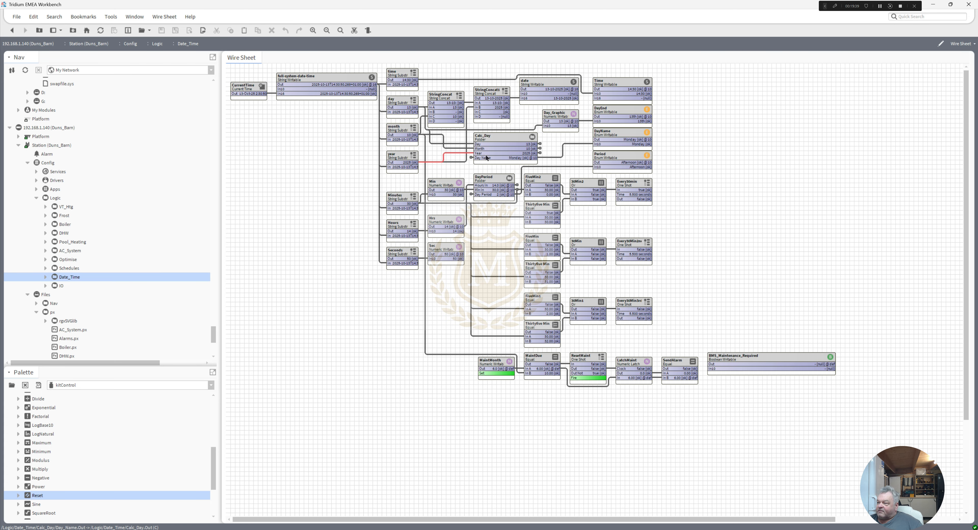
# Step: Open the Calc_Day wire sheet and highlight the links of its Year and MonthCode blocks
pyautogui.doubleClick(501, 149)
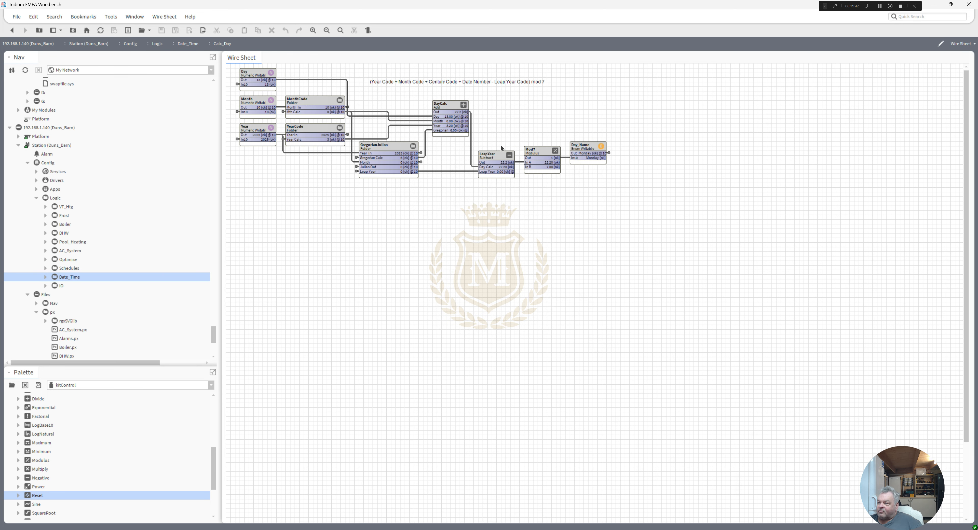
pyautogui.click(259, 109)
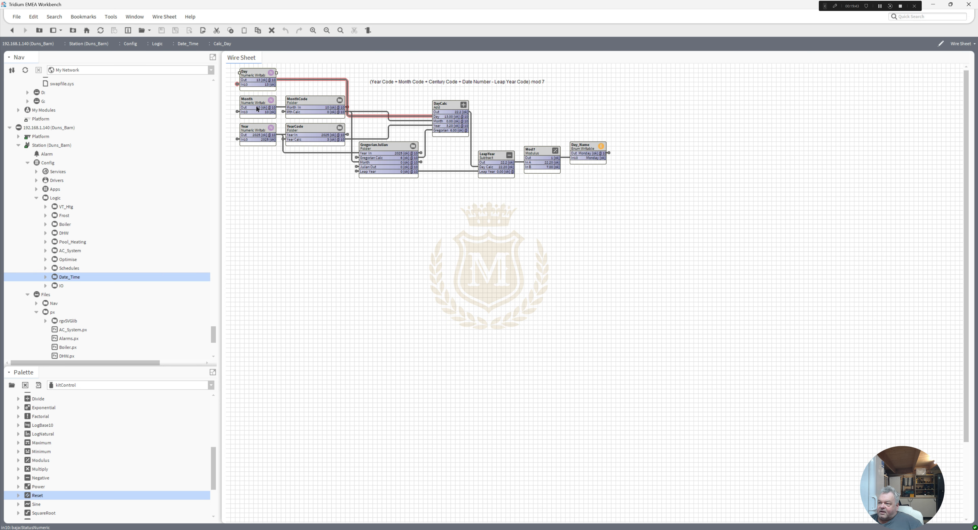
pyautogui.click(305, 104)
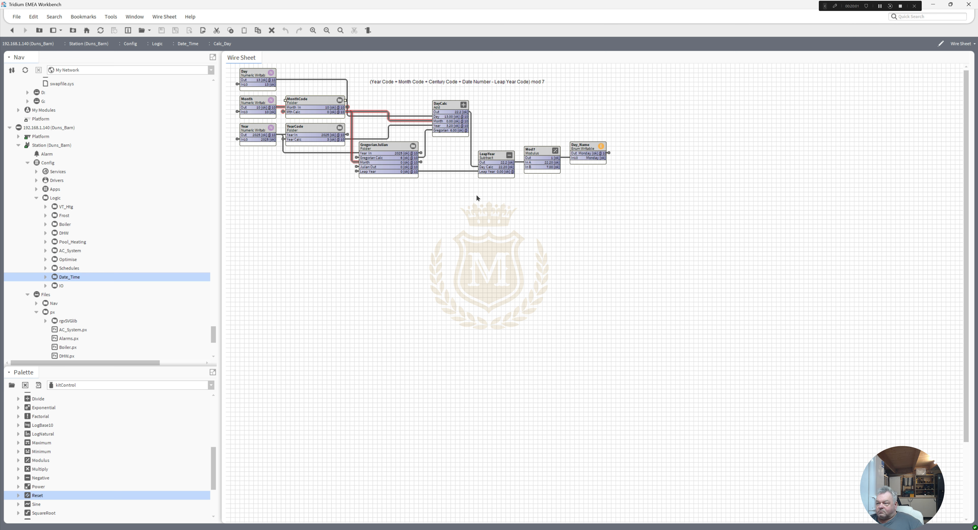
# Step: Open the MonthCode wire sheet and trace the Month point's links and the MonthOut output link
pyautogui.doubleClick(303, 102)
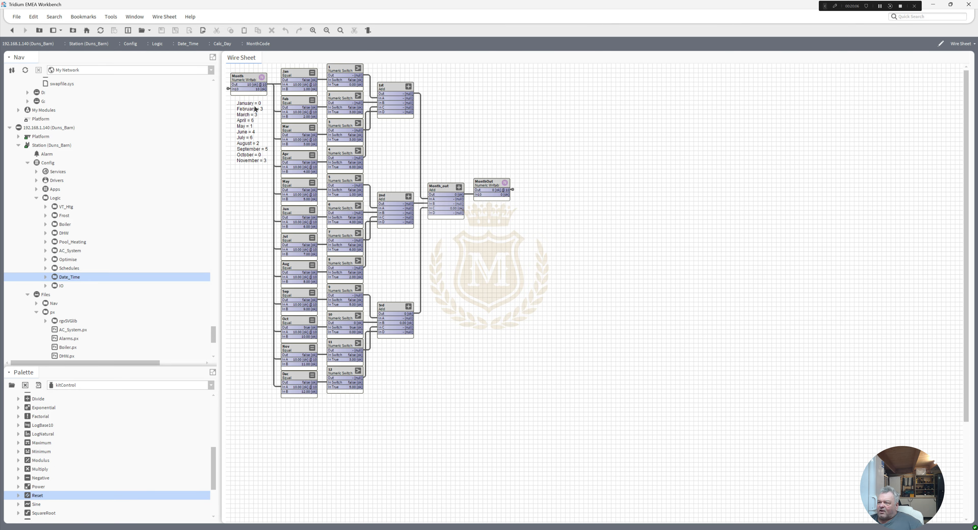
pyautogui.click(243, 80)
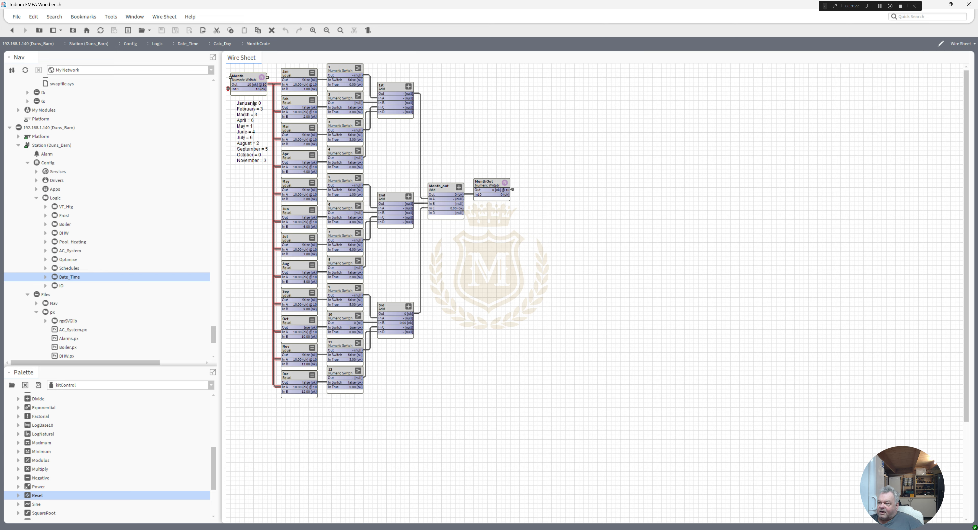
pyautogui.click(512, 189)
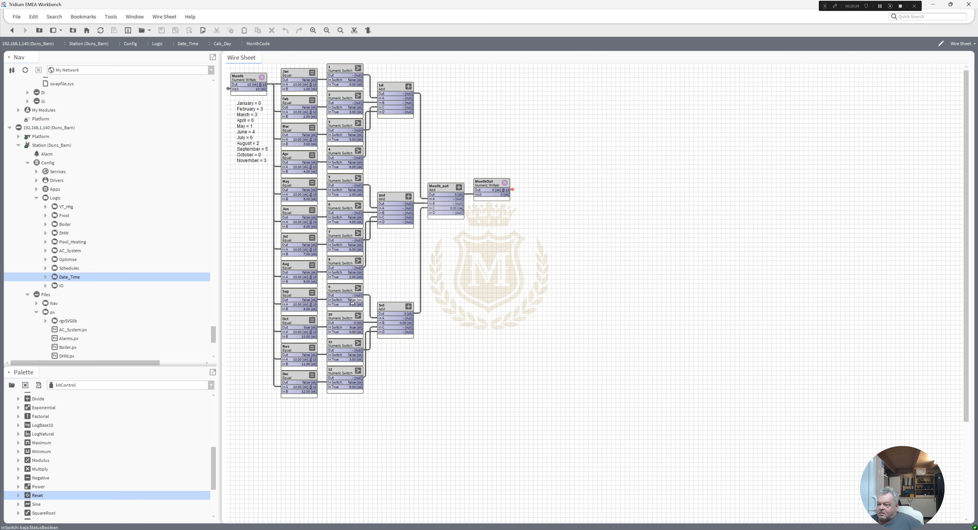
# Step: Pin the In False slot on the numeric switch fed by the Dec block
pyautogui.click(345, 374)
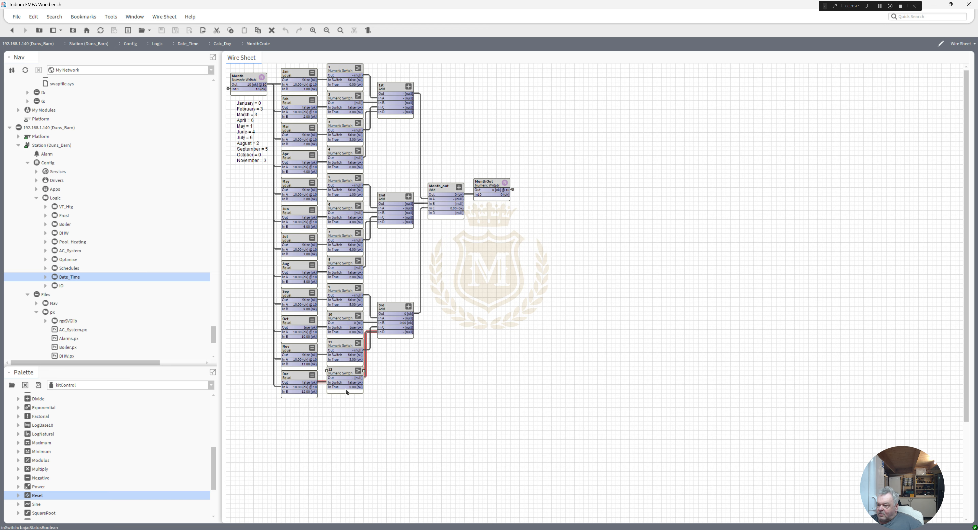
pyautogui.rightClick(343, 375)
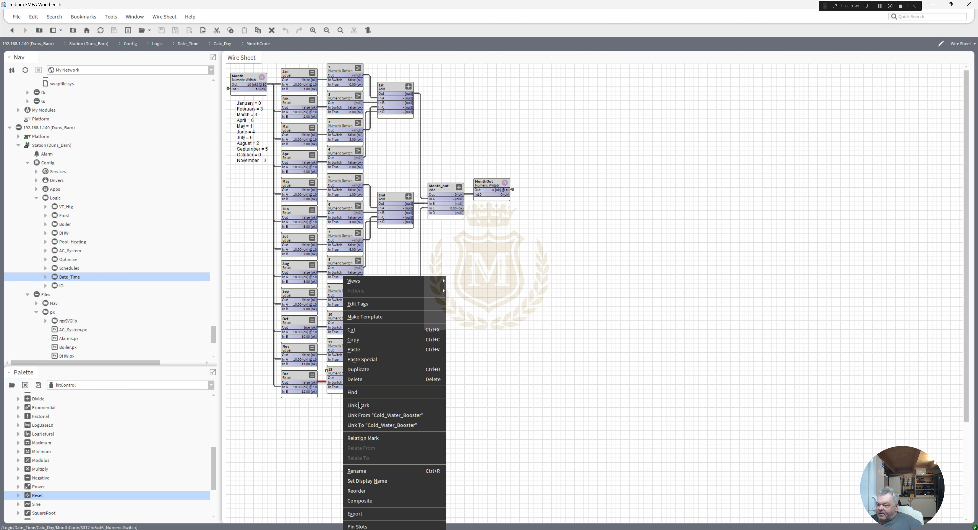
pyautogui.click(370, 525)
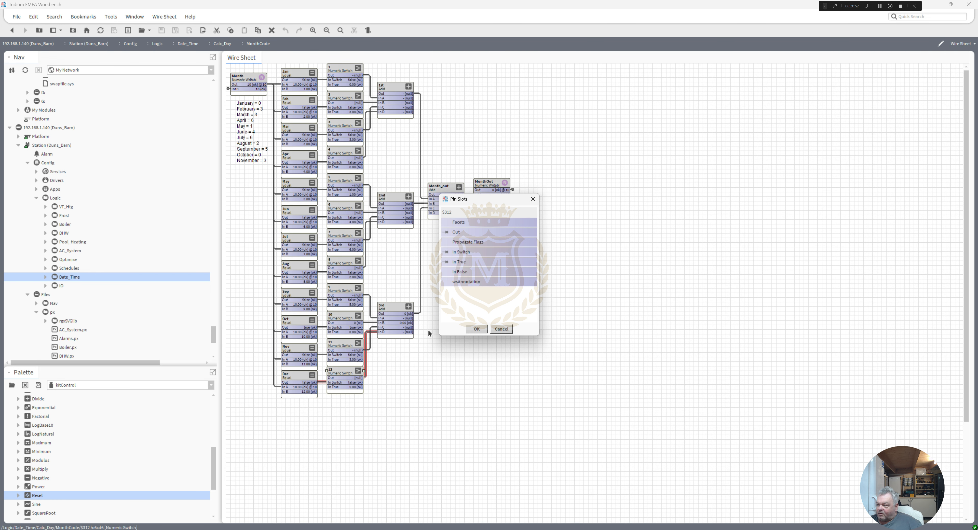
pyautogui.click(447, 272)
pyautogui.click(477, 329)
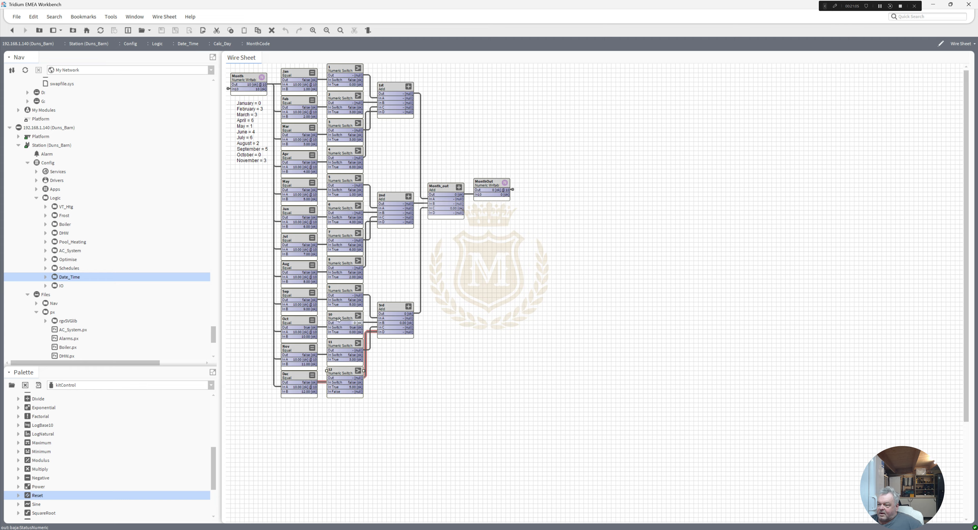
# Step: Highlight the links of the numeric switch fed by Oct and follow MonthOut's output link back to Calc_Day
pyautogui.click(345, 336)
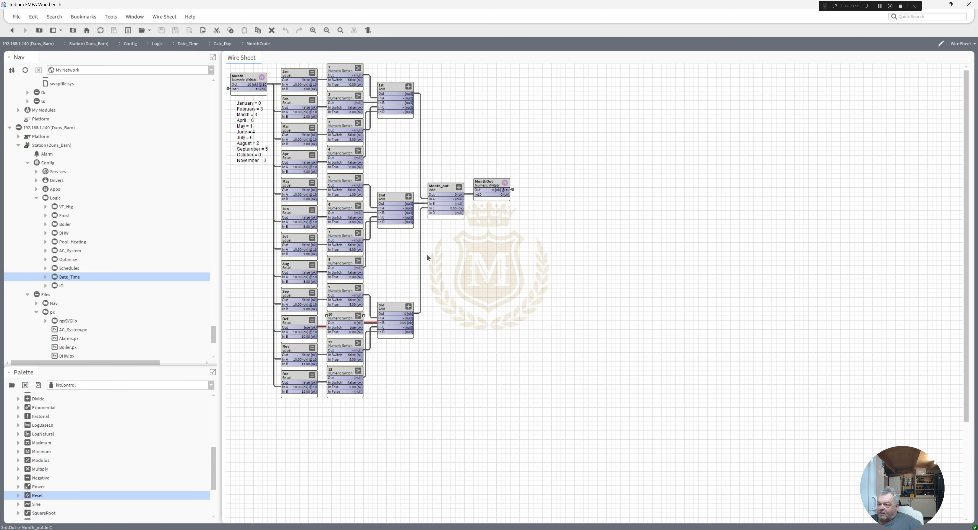
pyautogui.doubleClick(512, 189)
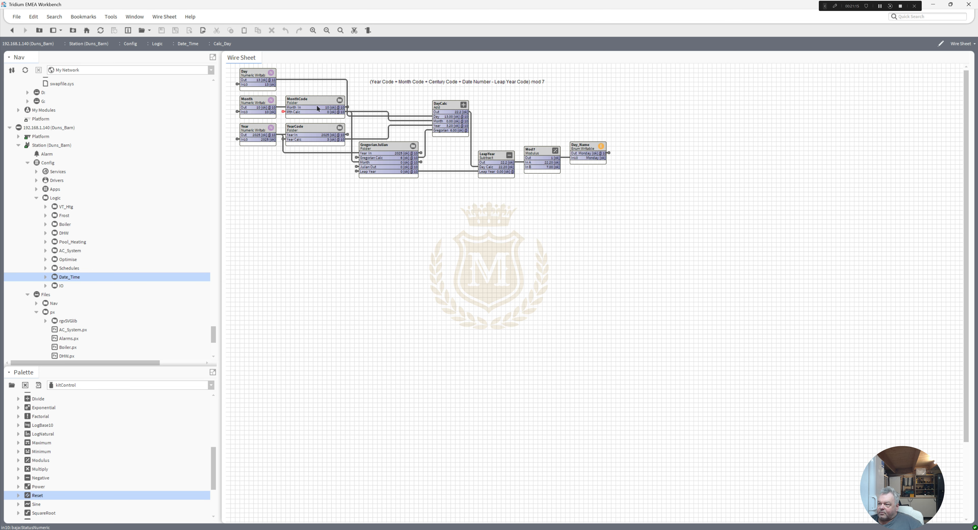
# Step: Open the YearCode wire sheet and delete the three NumericWritable and Modulus pairs below the main logic
pyautogui.doubleClick(313, 130)
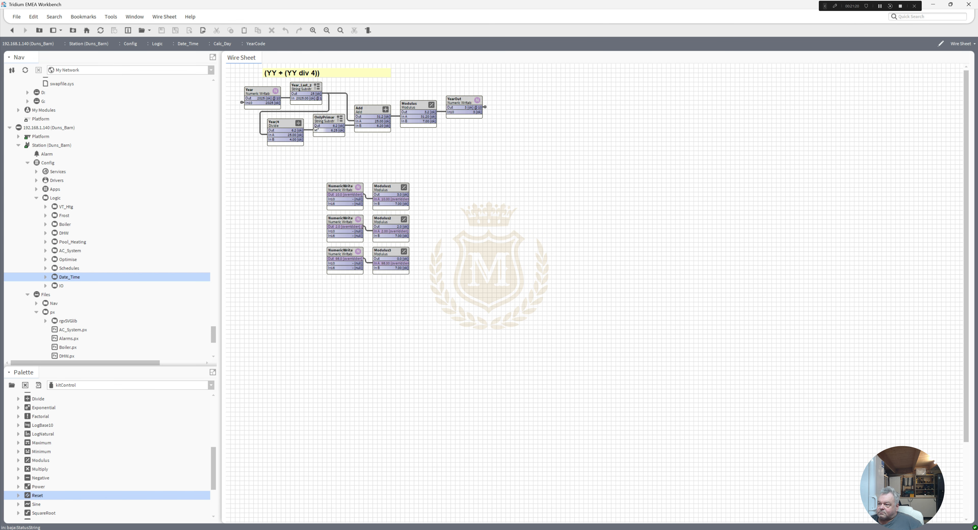
pyautogui.moveTo(306, 166); pyautogui.dragTo(445, 292)
pyautogui.rightClick(340, 191)
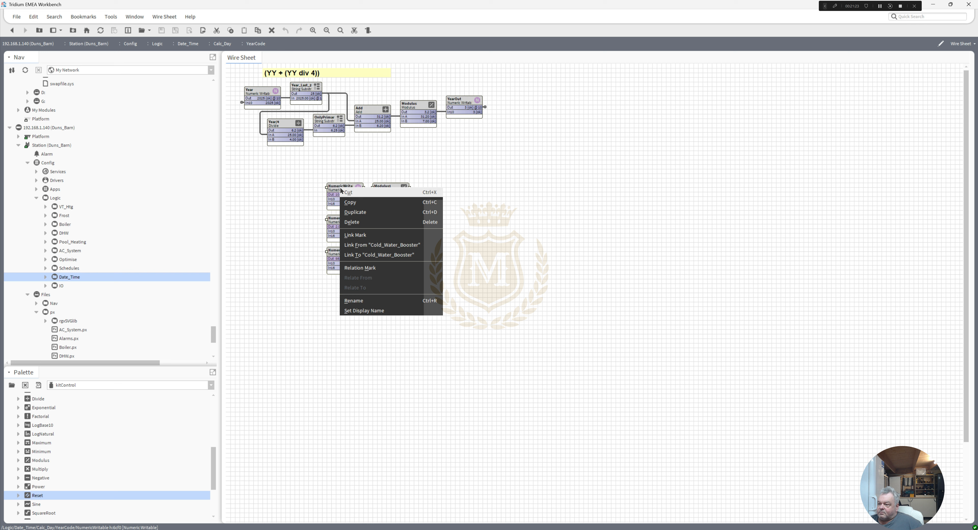
pyautogui.click(362, 224)
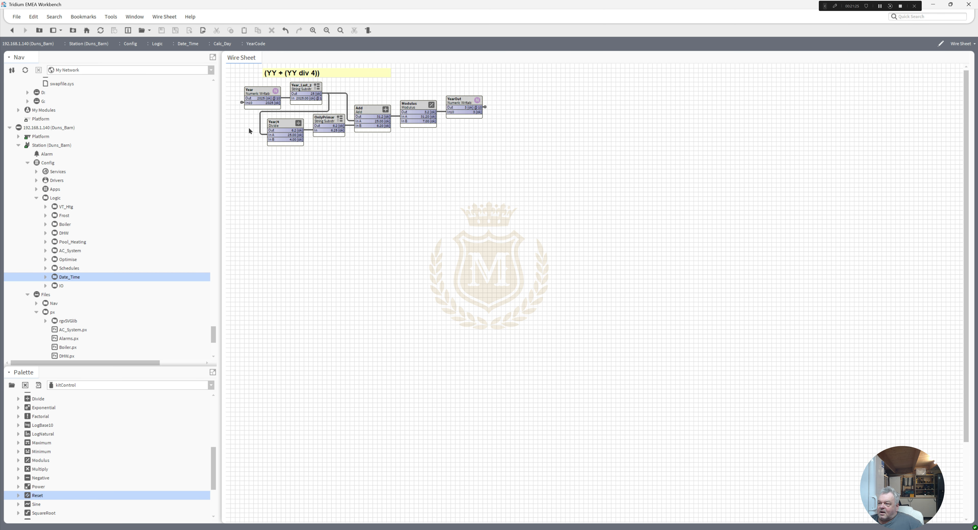
# Step: Follow YearOut's output link back to Calc_Day and highlight the YearCode and Day links into DayCalc
pyautogui.click(241, 102)
pyautogui.doubleClick(484, 107)
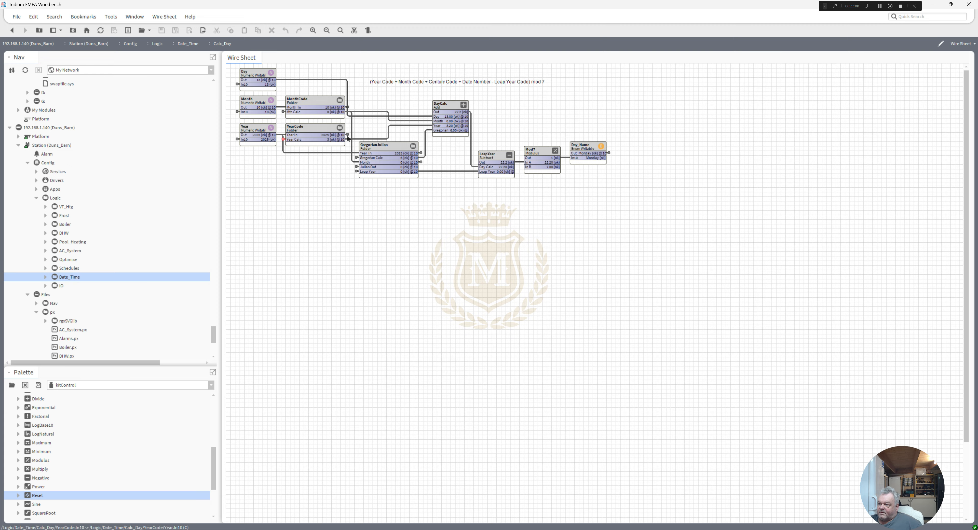
pyautogui.click(368, 139)
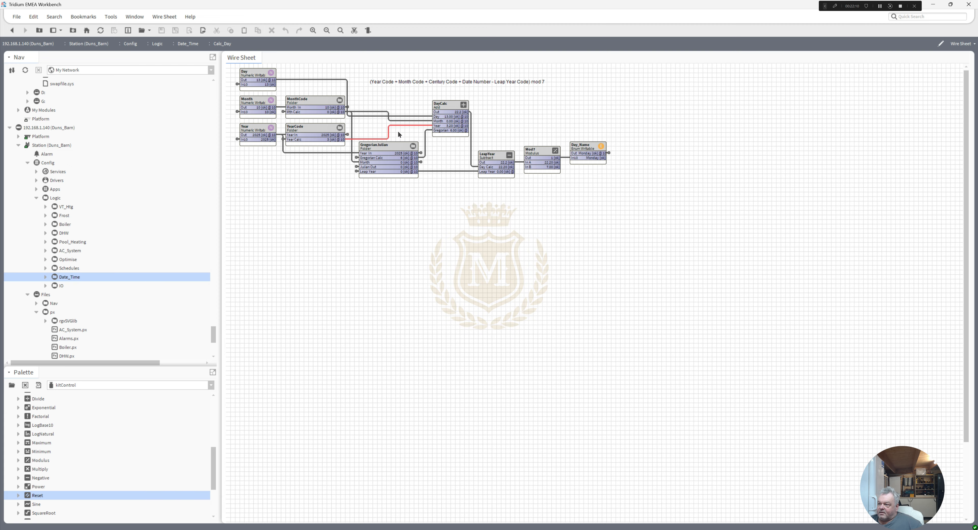
pyautogui.click(421, 115)
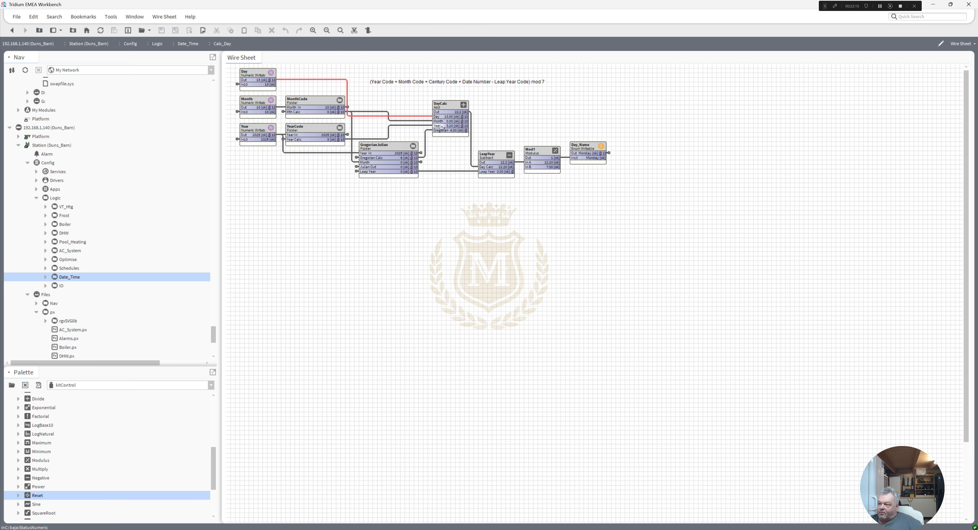
# Step: Highlight the GregorianJulian folder's links, open its wire sheet and examine the century code note
pyautogui.click(392, 147)
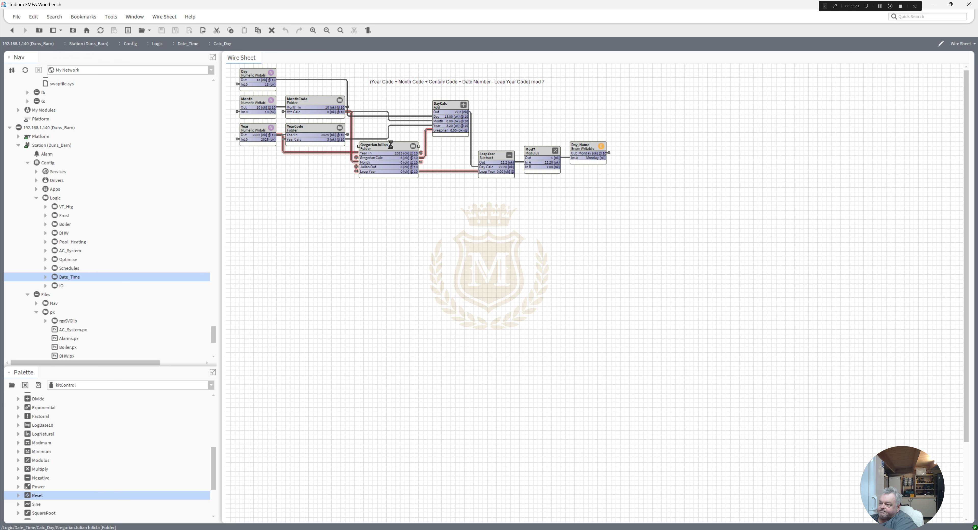
pyautogui.doubleClick(393, 144)
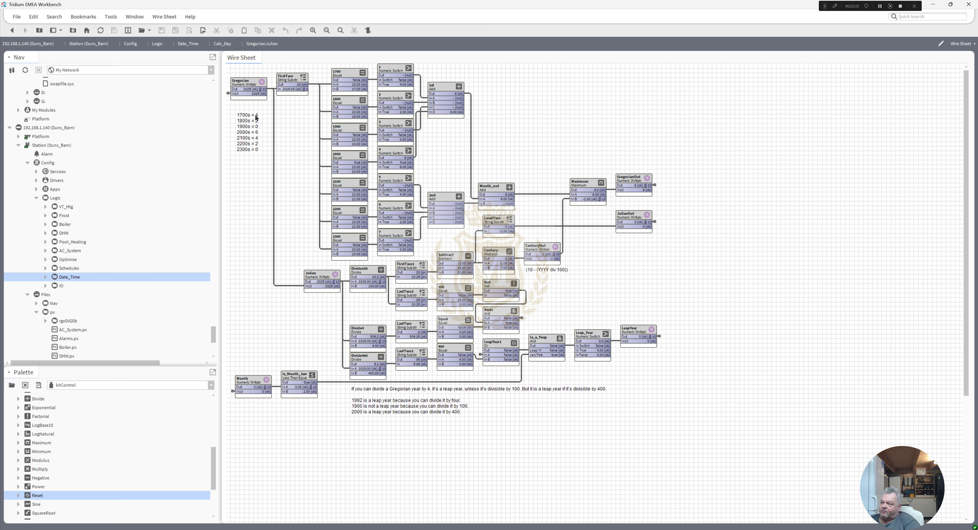
pyautogui.click(244, 123)
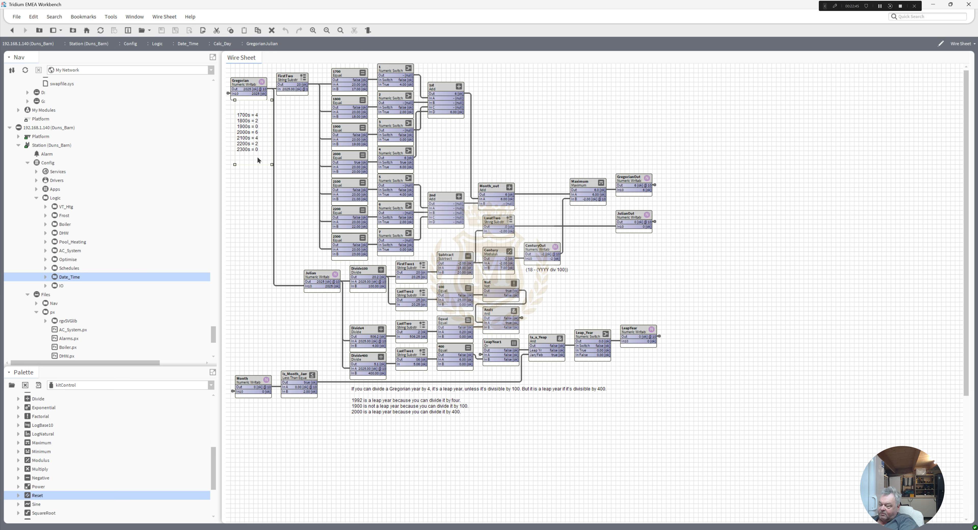
pyautogui.click(255, 182)
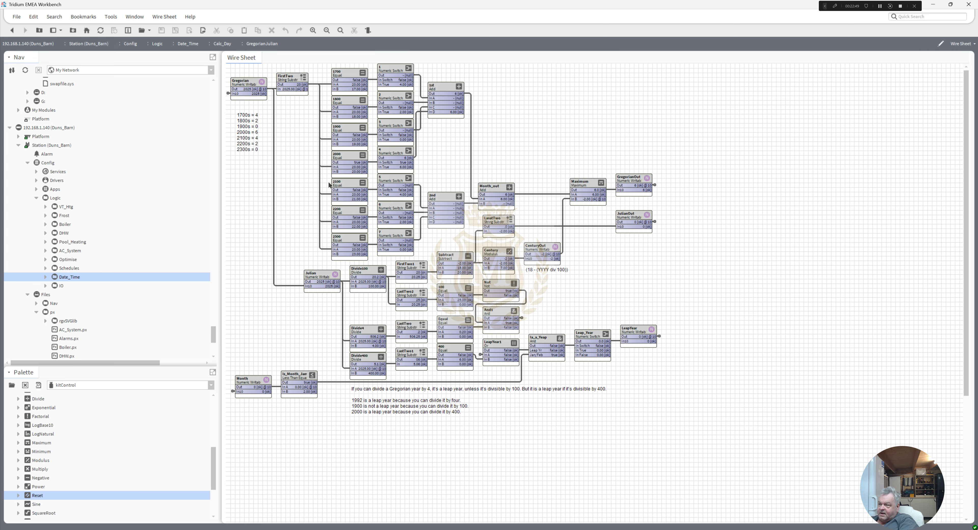
# Step: Highlight the links of each century Equal block in turn, from 1800 down to 2300
pyautogui.click(346, 108)
pyautogui.click(346, 133)
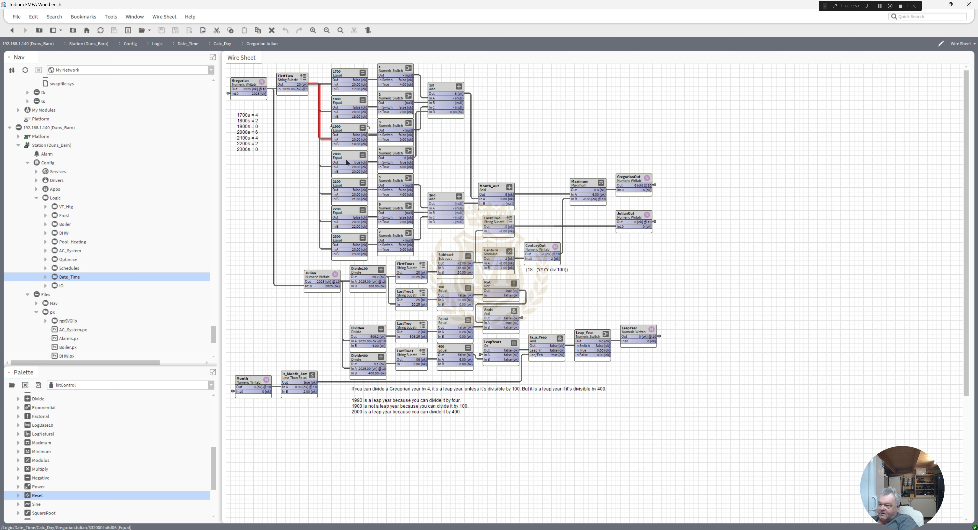
pyautogui.click(347, 162)
pyautogui.click(347, 186)
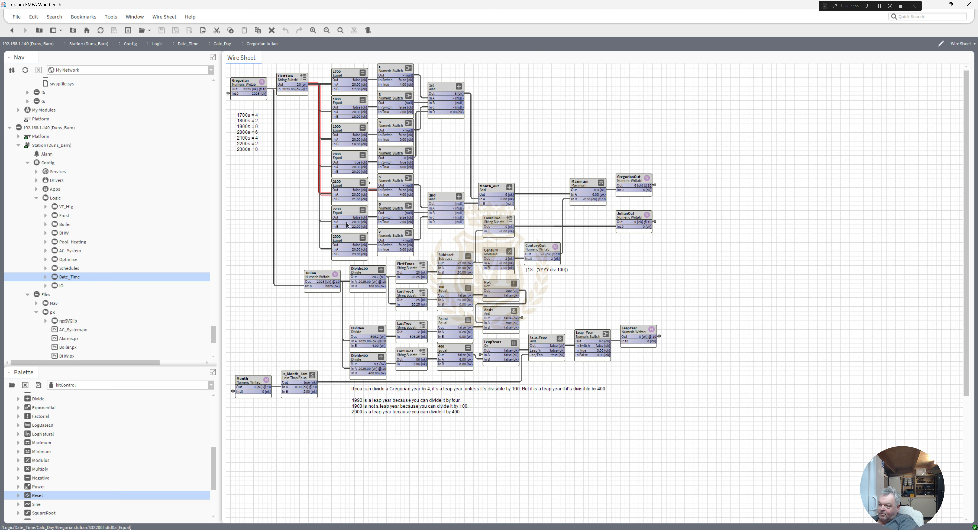
pyautogui.click(348, 212)
pyautogui.click(349, 241)
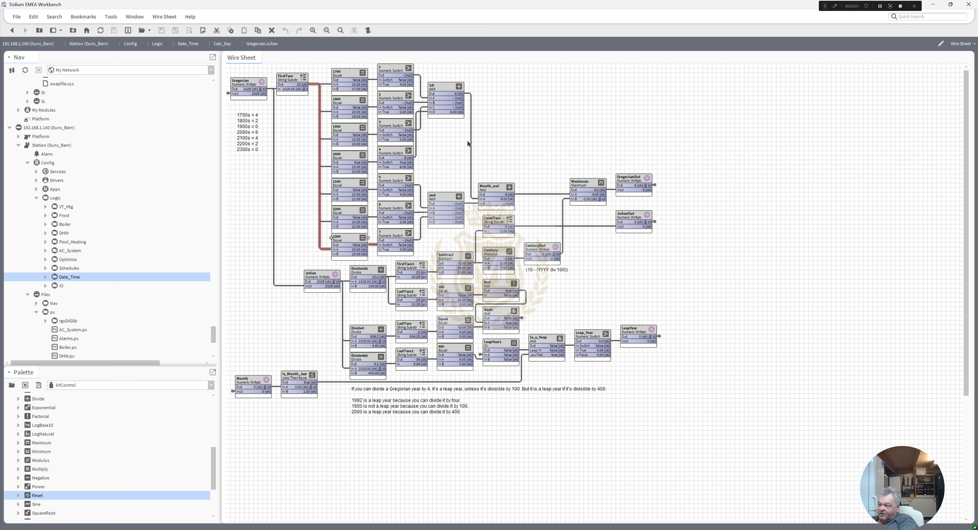
# Step: Highlight GregorianOut's output link and the links of the JulianOut and Month points
pyautogui.click(655, 183)
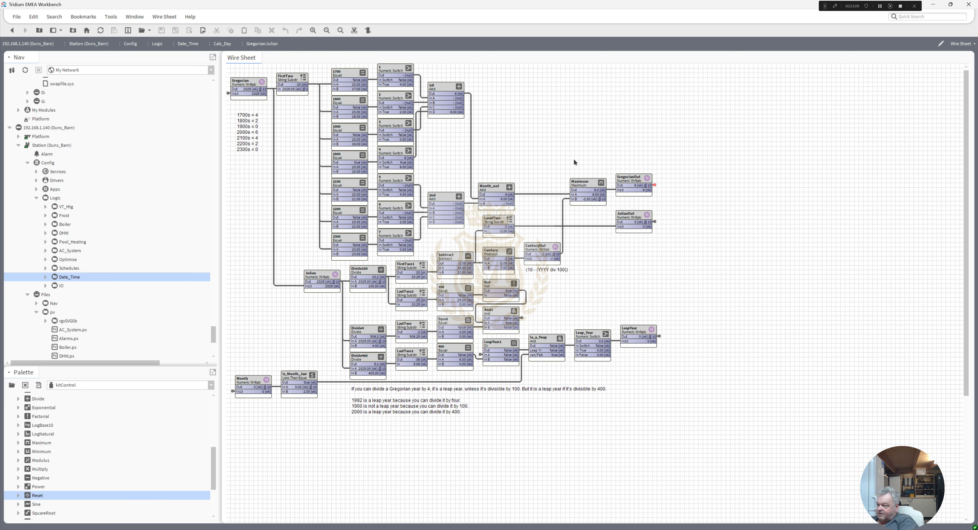
pyautogui.click(634, 219)
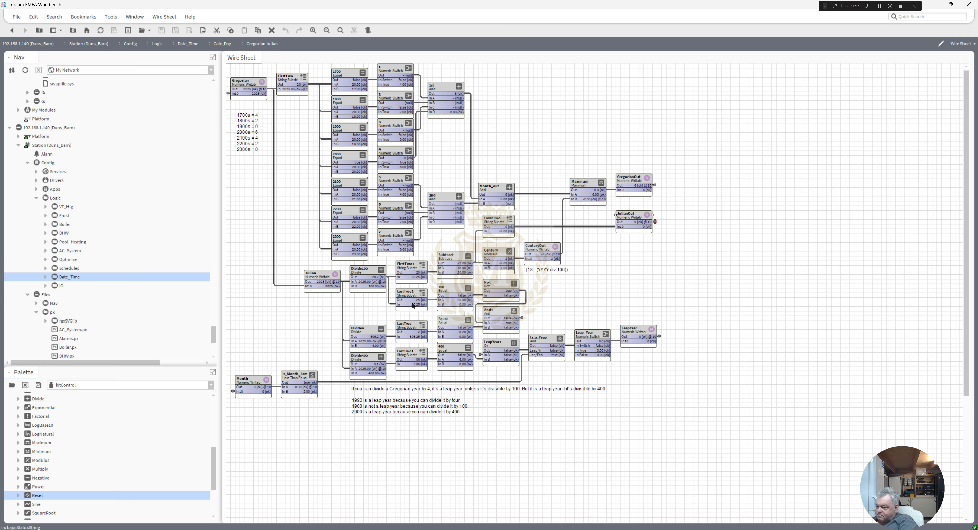
pyautogui.click(251, 383)
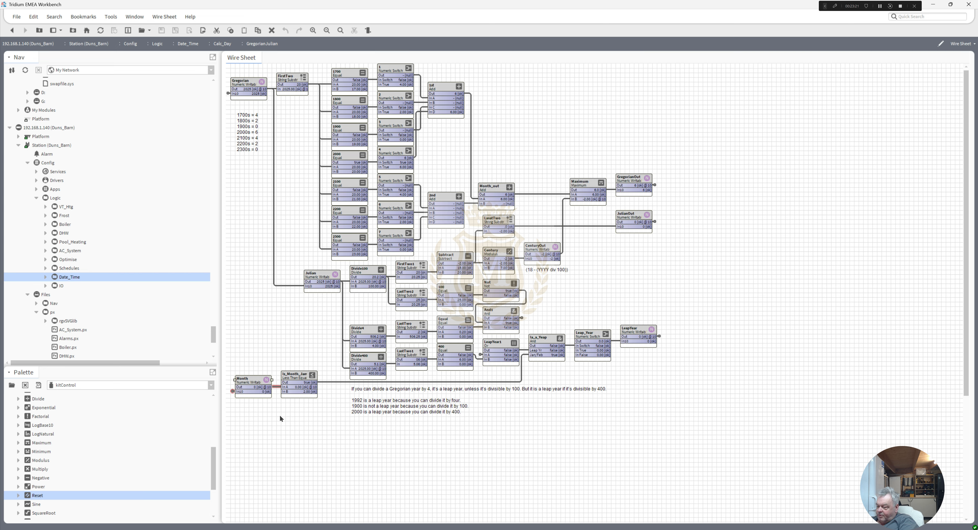
pyautogui.click(231, 392)
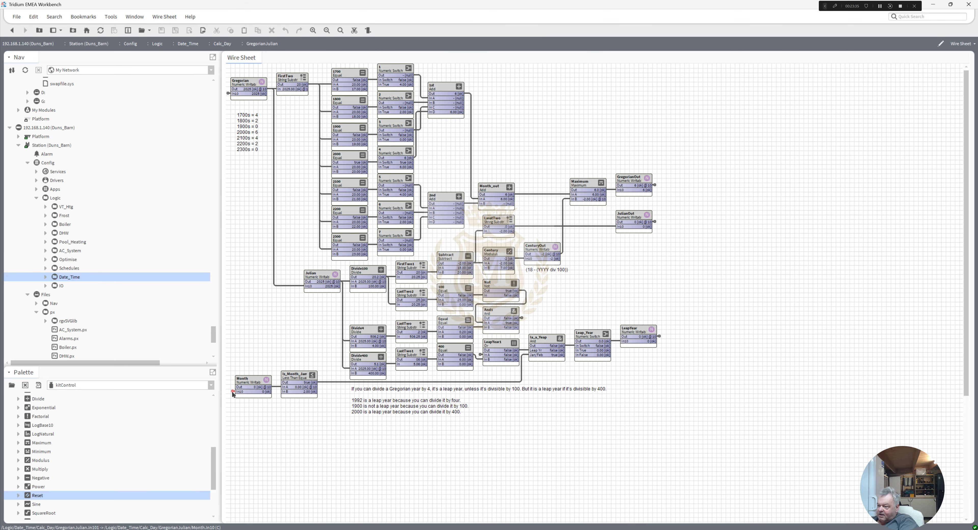
# Step: Follow the Month point's input link back to Calc_Day and relink GregorianJulian's Month slot to MonthCode's Month In slot
pyautogui.doubleClick(232, 392)
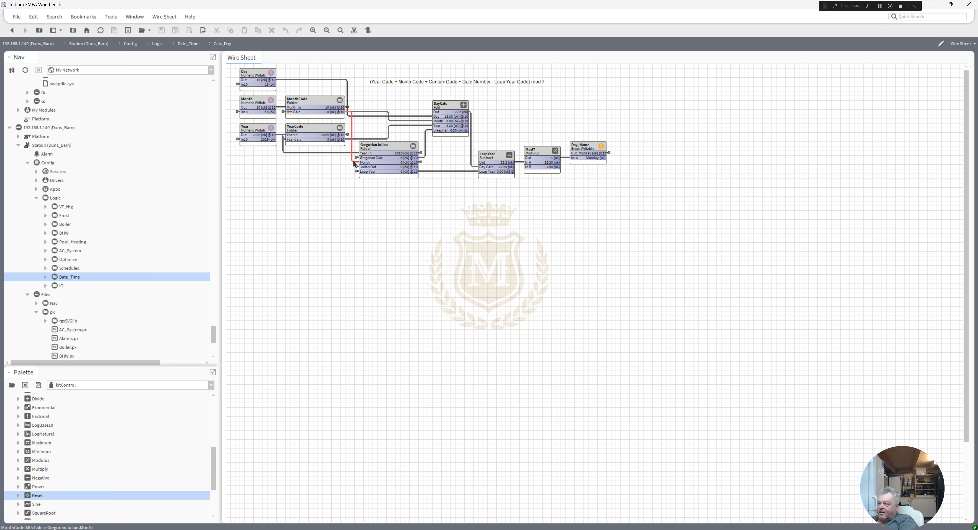
pyautogui.click(354, 31)
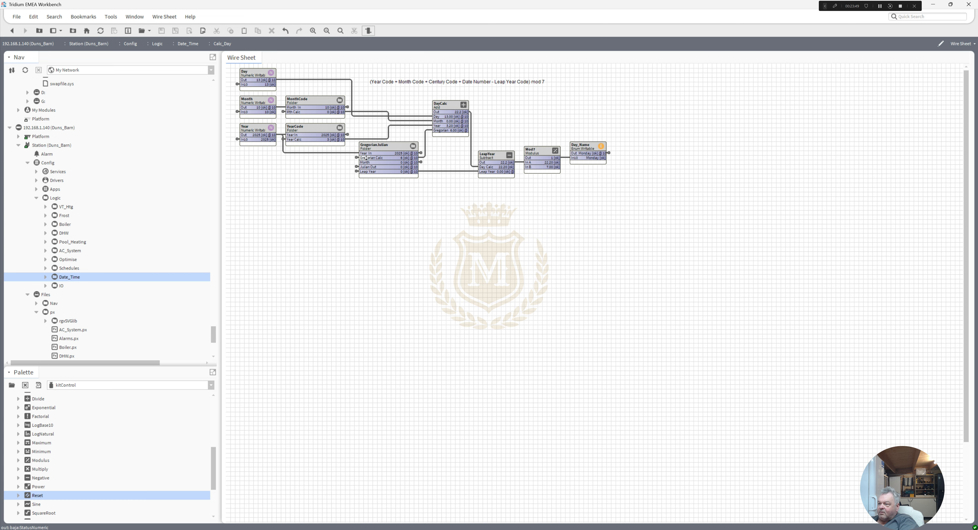
pyautogui.moveTo(358, 162); pyautogui.dragTo(343, 108)
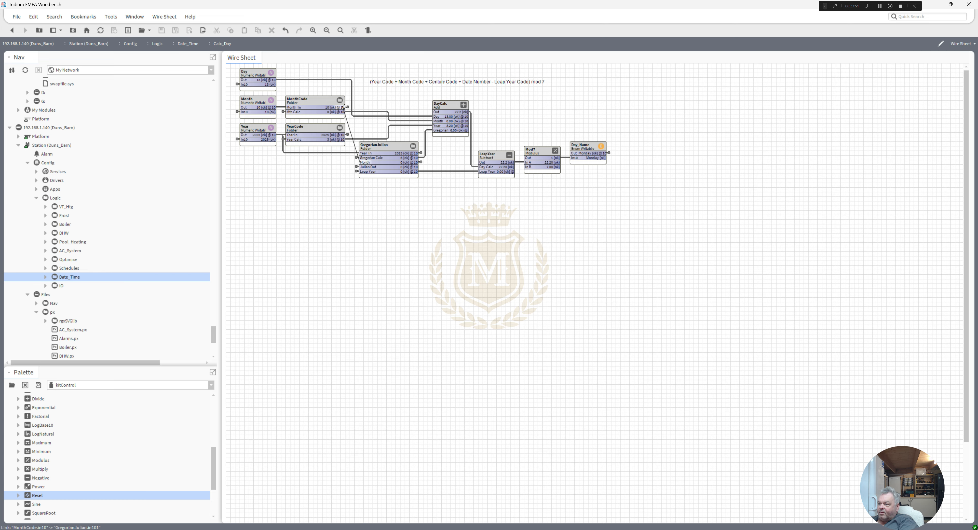
# Step: Trace the leap year logic from GregorianJulian's Month link through the LeapYear output to Calc_Day's LeapYear and Day_Name blocks
pyautogui.doubleClick(420, 163)
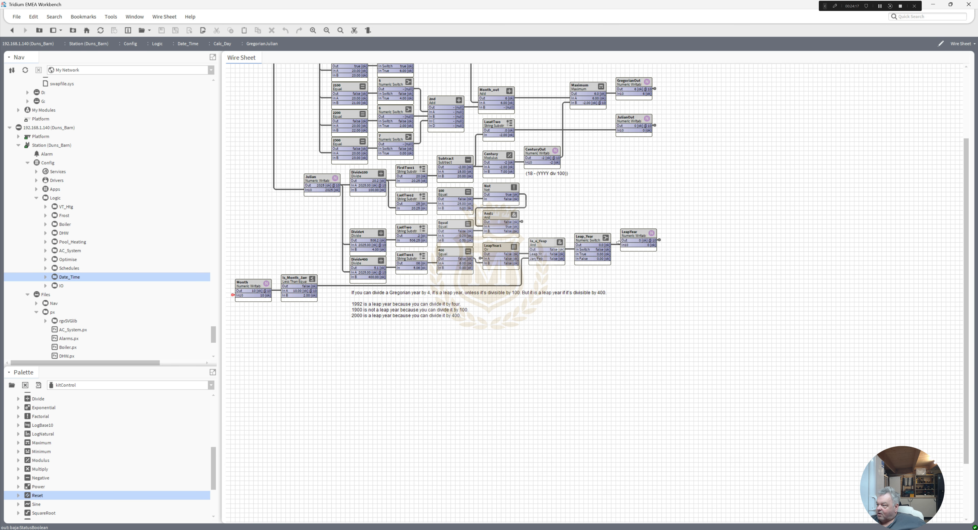
pyautogui.doubleClick(659, 240)
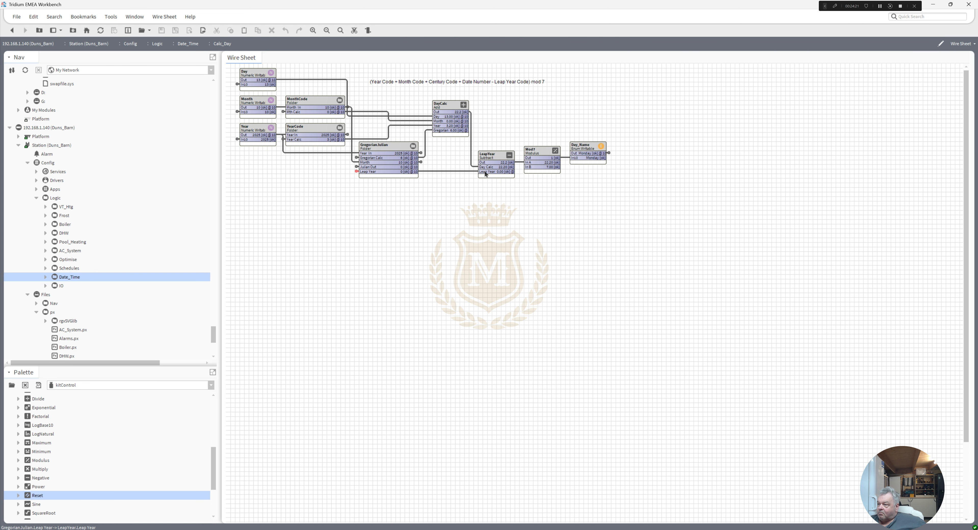
pyautogui.click(497, 157)
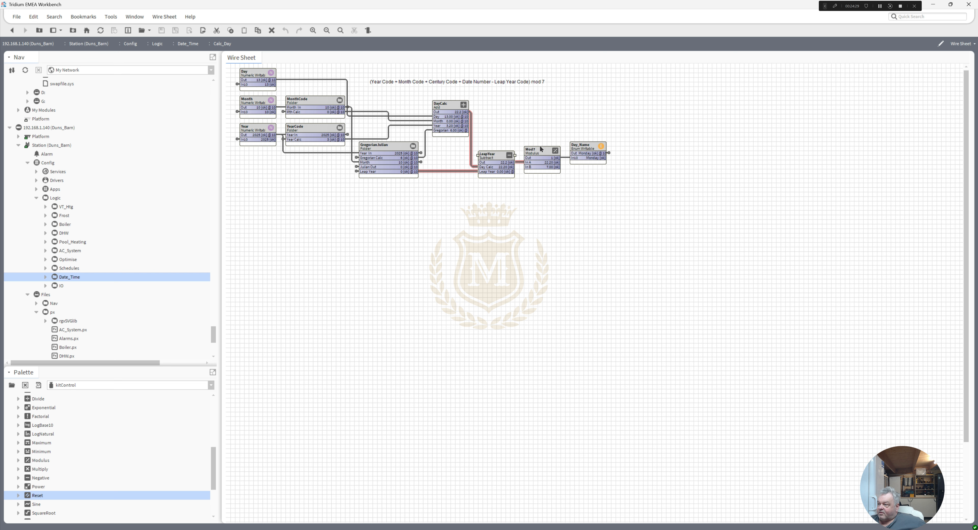
pyautogui.click(586, 161)
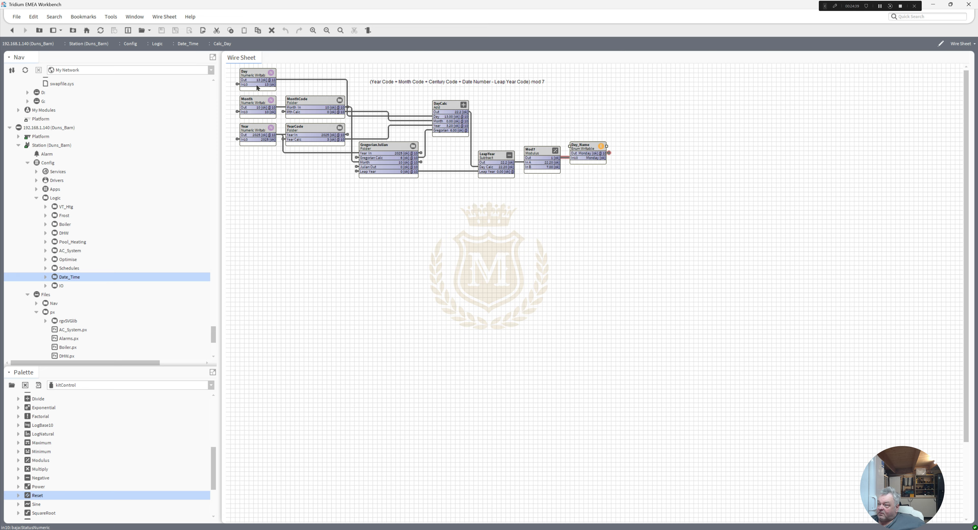
# Step: Try to set the Day point in Calc_Day to 24 with the Set action
pyautogui.rightClick(255, 73)
pyautogui.moveTo(341, 100)
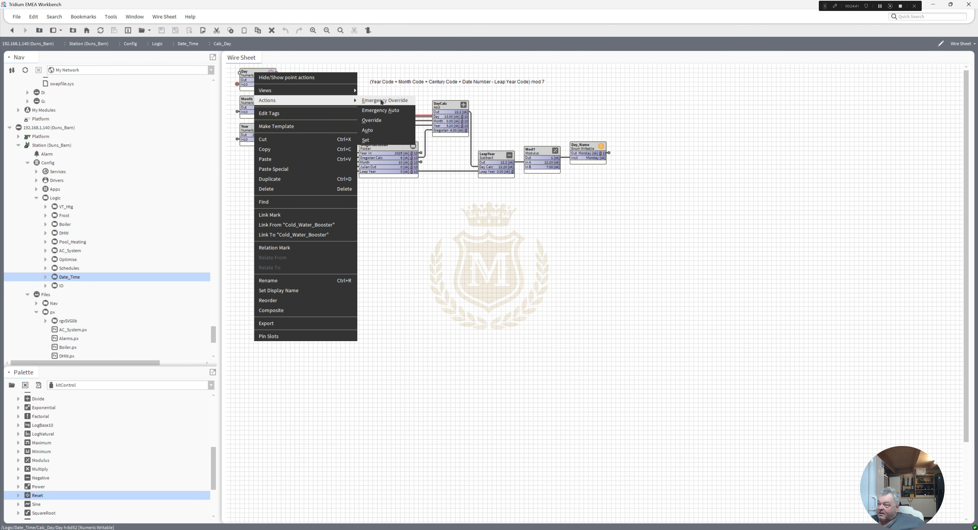
pyautogui.click(377, 140)
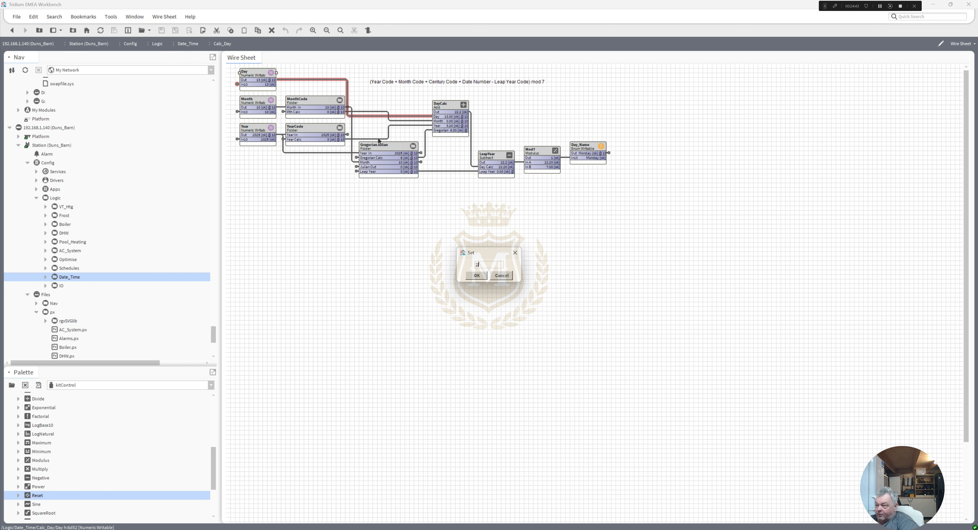
pyautogui.write('24')
pyautogui.click(476, 275)
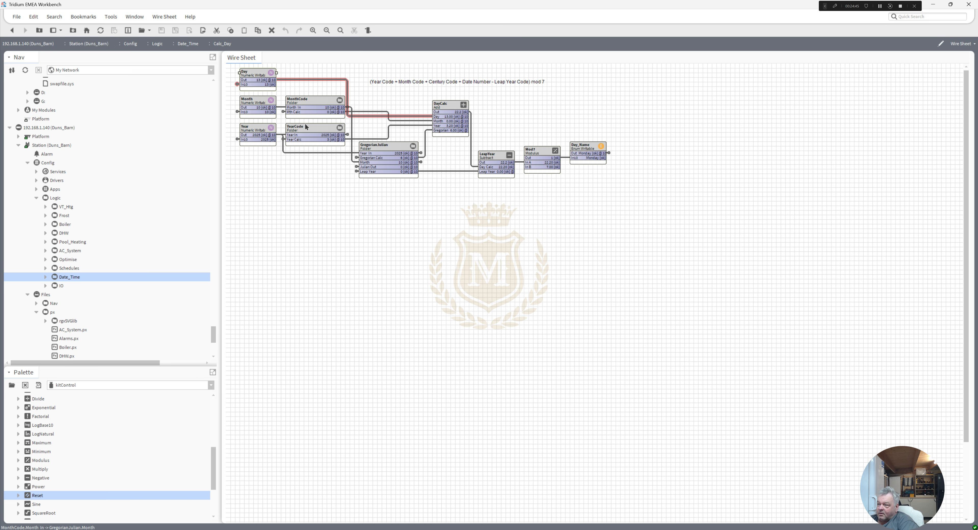
# Step: Try to set the Month point in Calc_Day to 5 with the Set action
pyautogui.rightClick(258, 107)
pyautogui.moveTo(334, 131)
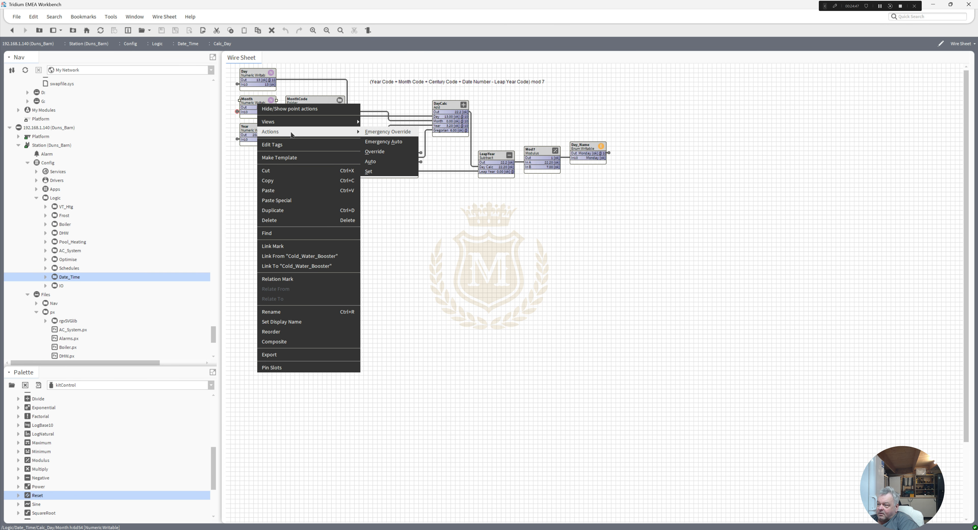
pyautogui.click(378, 171)
pyautogui.write('5')
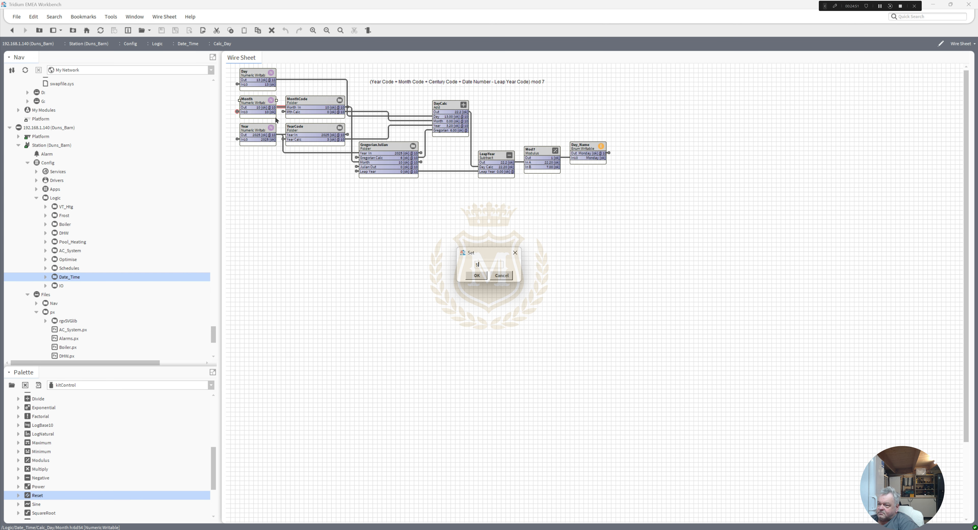
pyautogui.click(477, 275)
# Step: Apply an Emergency Override of 5 to the Month point
pyautogui.rightClick(262, 103)
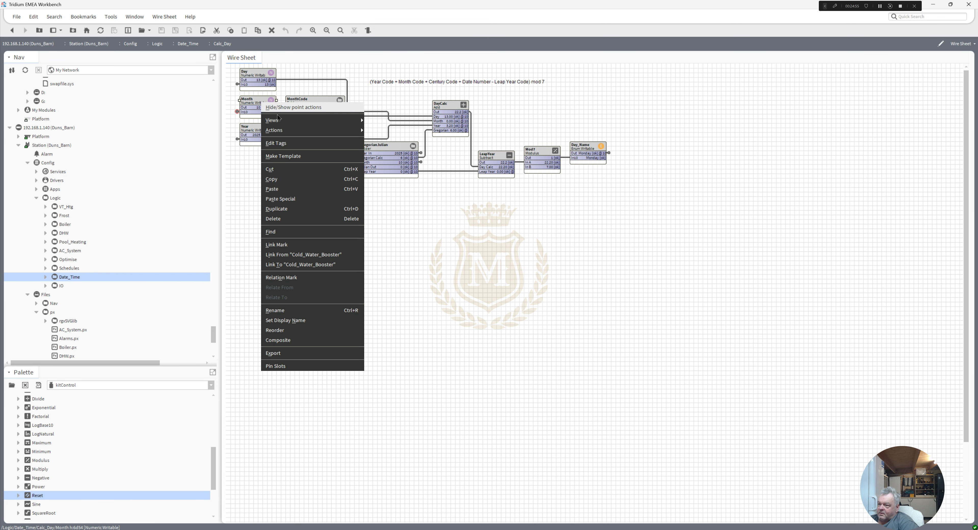
pyautogui.moveTo(288, 130)
pyautogui.click(381, 134)
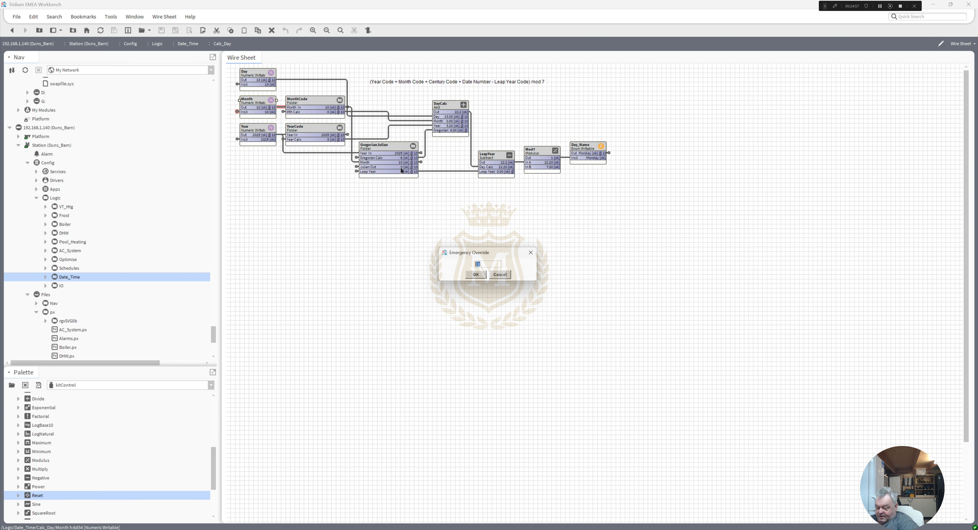
pyautogui.write('5')
pyautogui.click(476, 275)
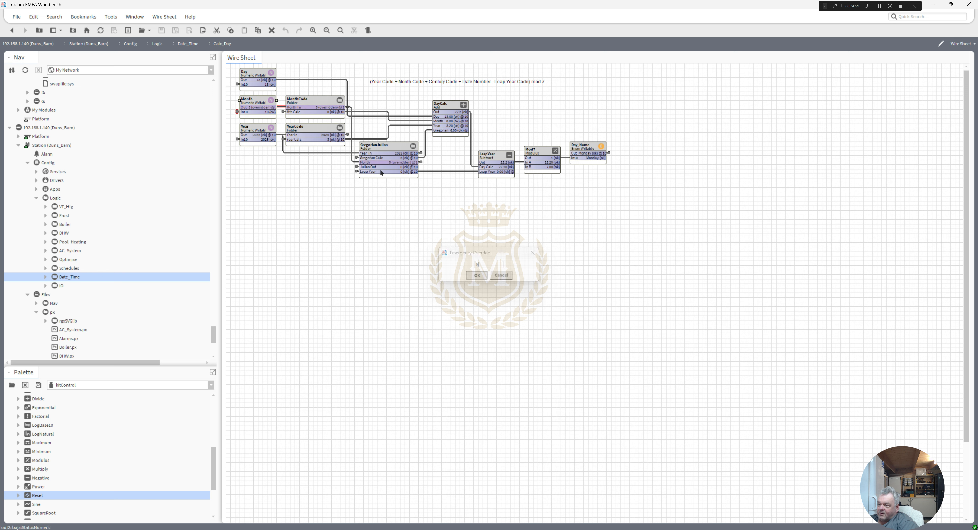
# Step: Apply an Emergency Override of 24 to the Day point
pyautogui.rightClick(252, 73)
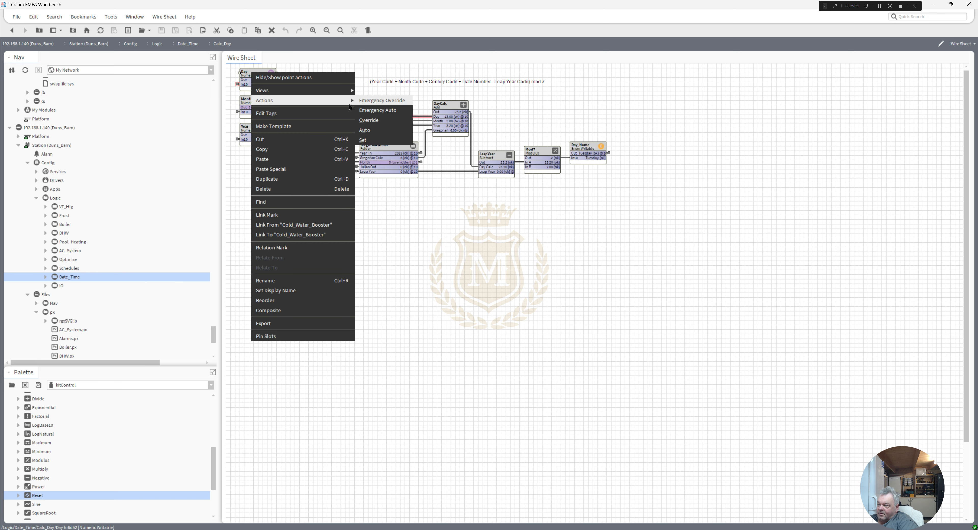
pyautogui.click(376, 101)
pyautogui.write('24')
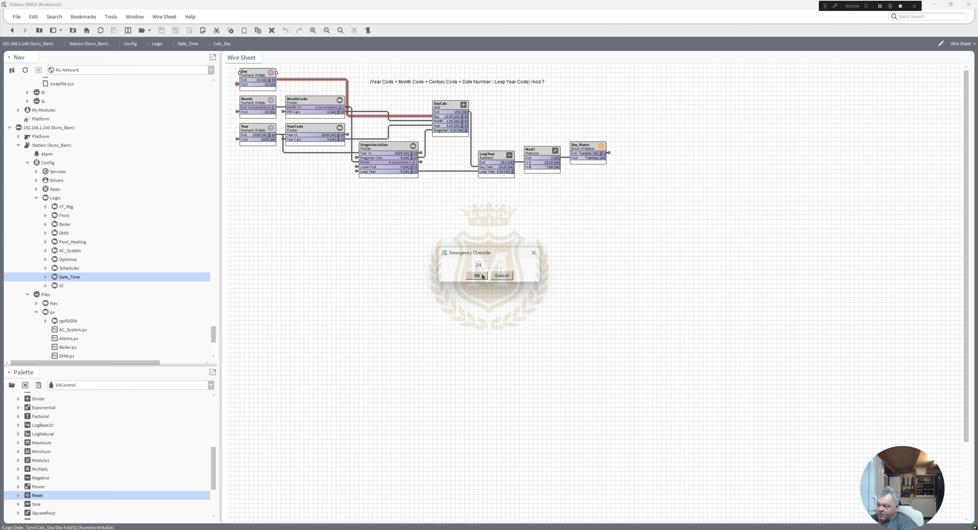
pyautogui.click(477, 275)
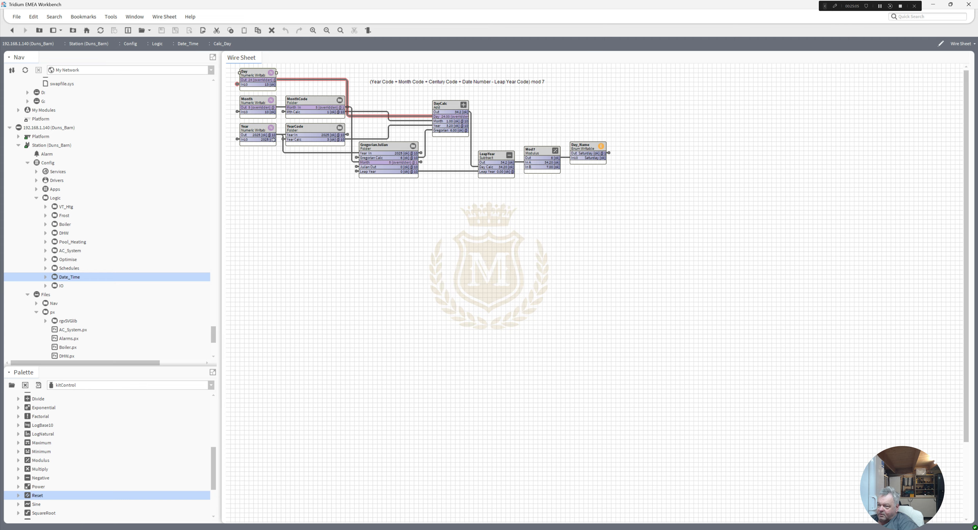
# Step: Apply an Emergency Override of 1964 to the Year point in Calc_Day
pyautogui.rightClick(257, 133)
pyautogui.moveTo(273, 160)
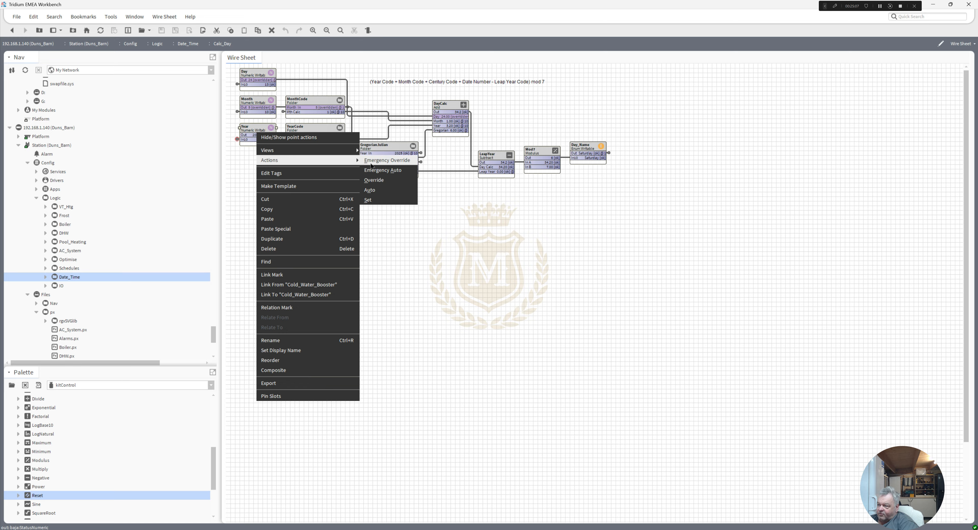
pyautogui.click(382, 160)
pyautogui.write('1964')
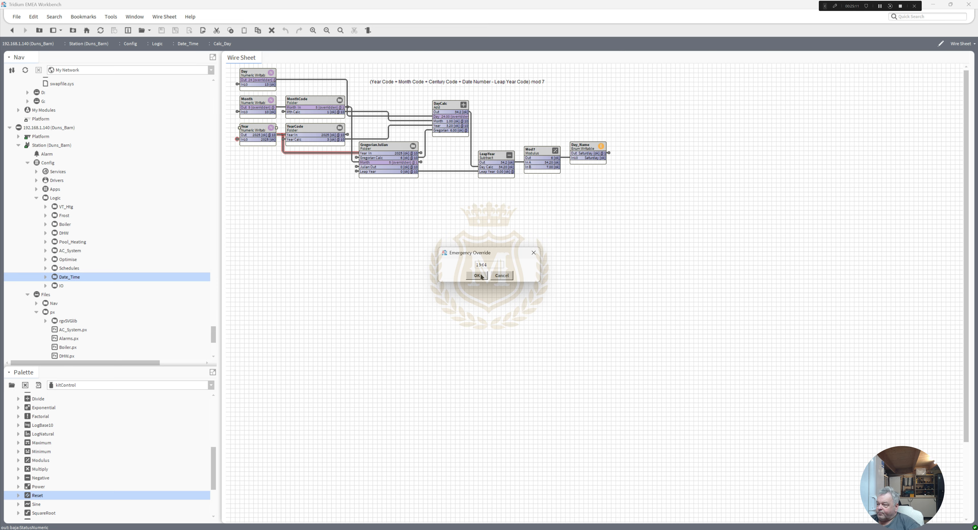
pyautogui.click(477, 276)
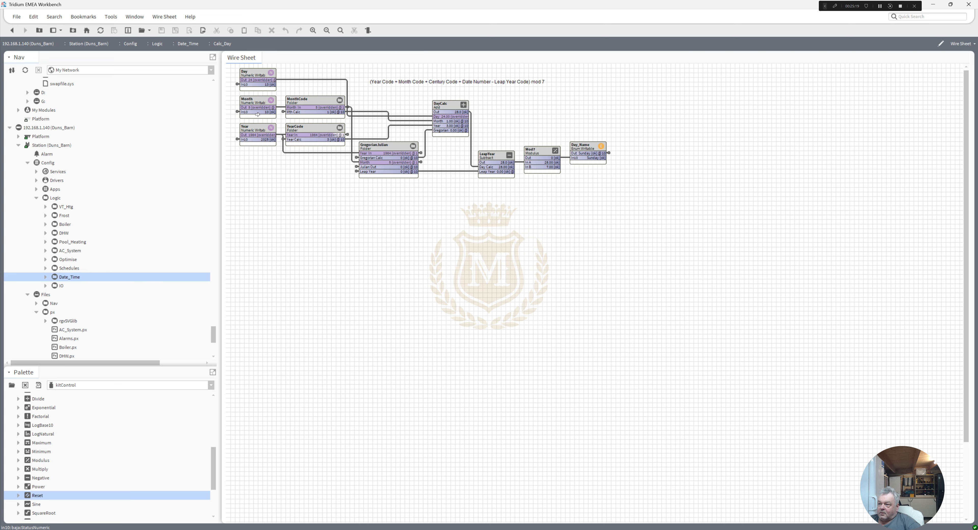
# Step: Release the emergency overrides on the Day and Month points in Calc_Day with Emergency Auto
pyautogui.rightClick(256, 75)
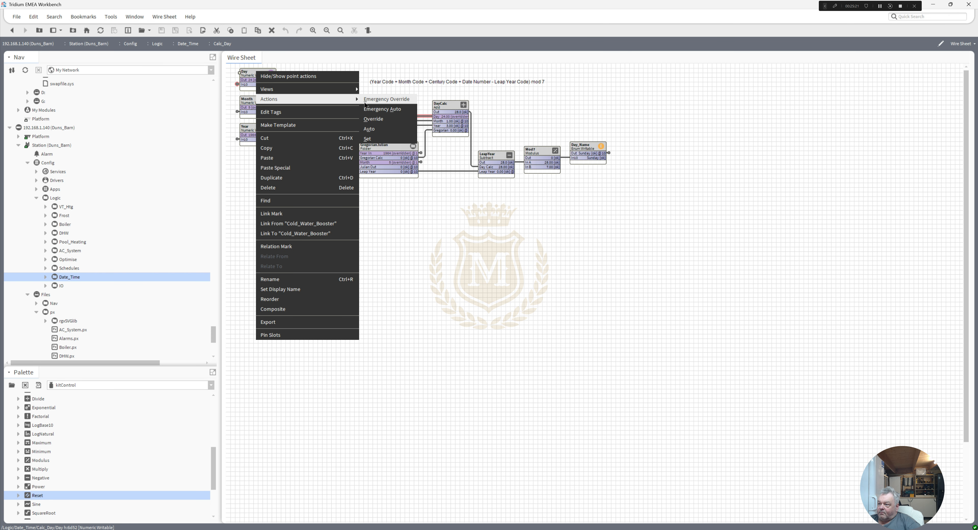
pyautogui.press('Escape')
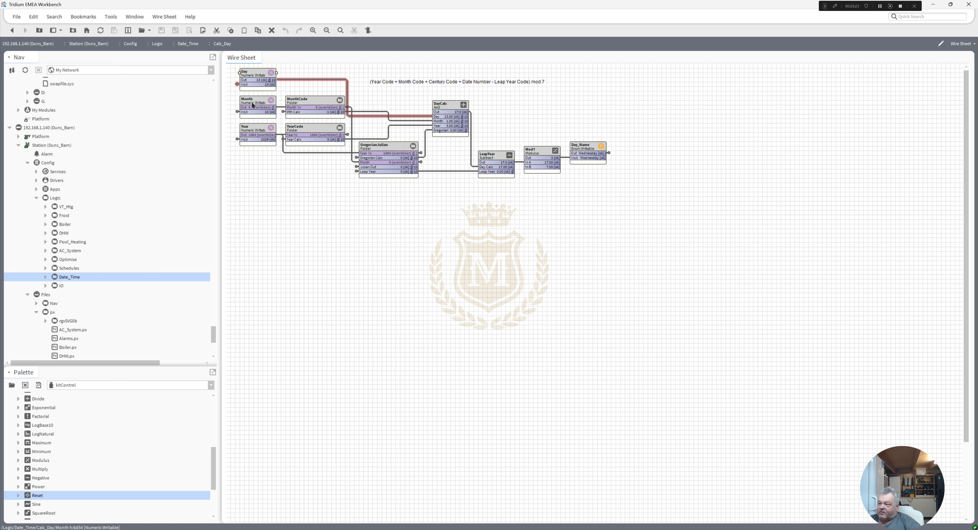
pyautogui.rightClick(251, 101)
pyautogui.moveTo(275, 132)
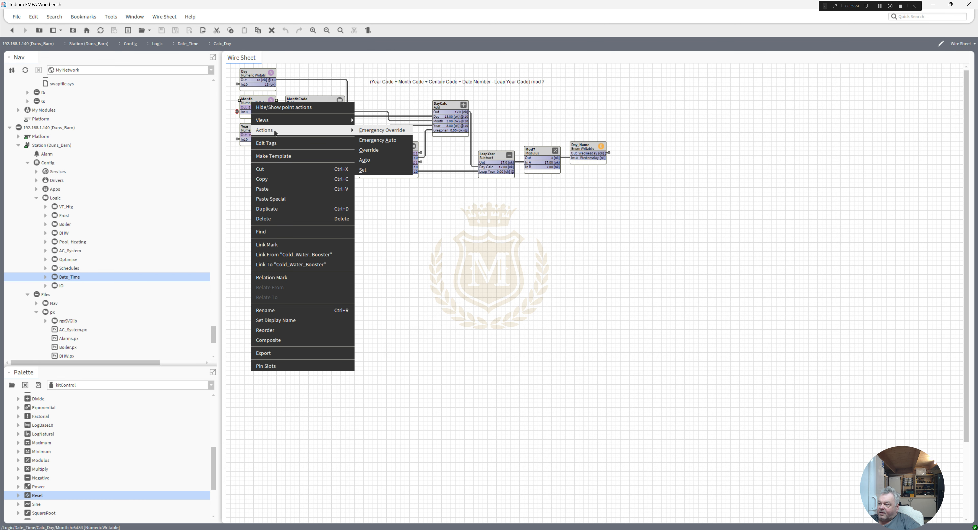
pyautogui.click(372, 140)
pyautogui.rightClick(254, 128)
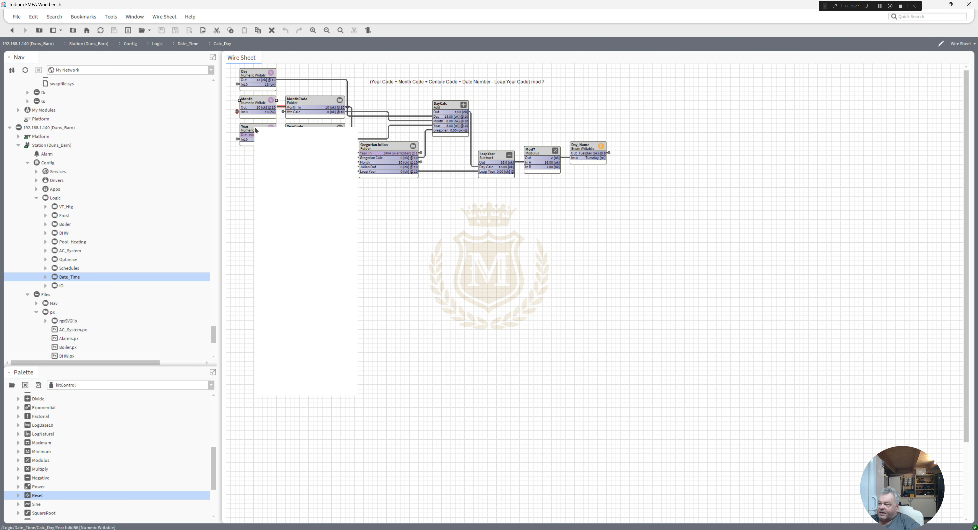
pyautogui.moveTo(299, 159)
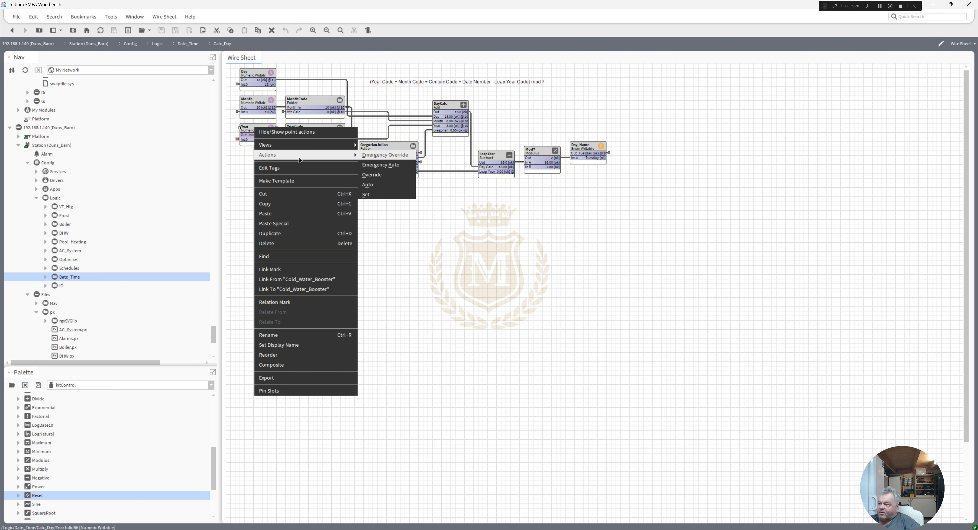
pyautogui.click(379, 155)
pyautogui.click(502, 277)
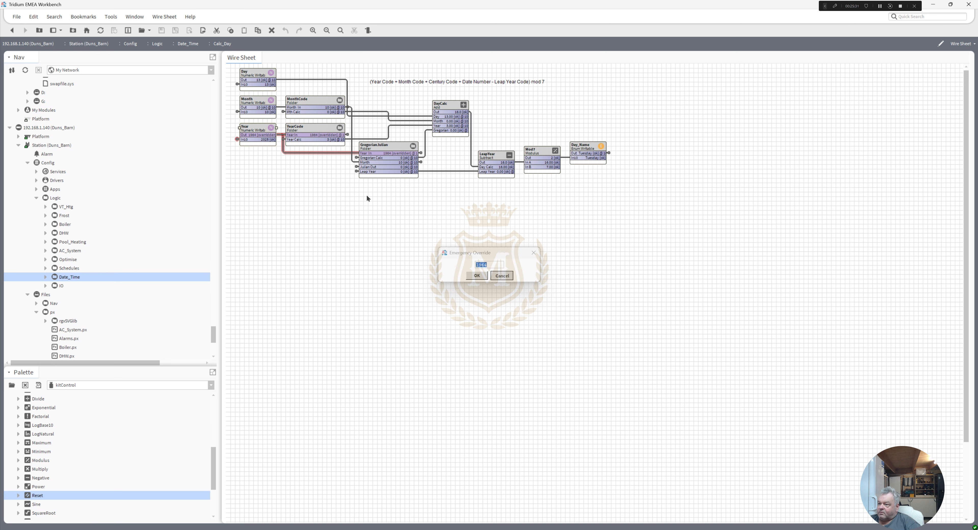
# Step: Release the emergency override on the Year point in Calc_Day with Emergency Auto
pyautogui.rightClick(259, 127)
pyautogui.moveTo(283, 154)
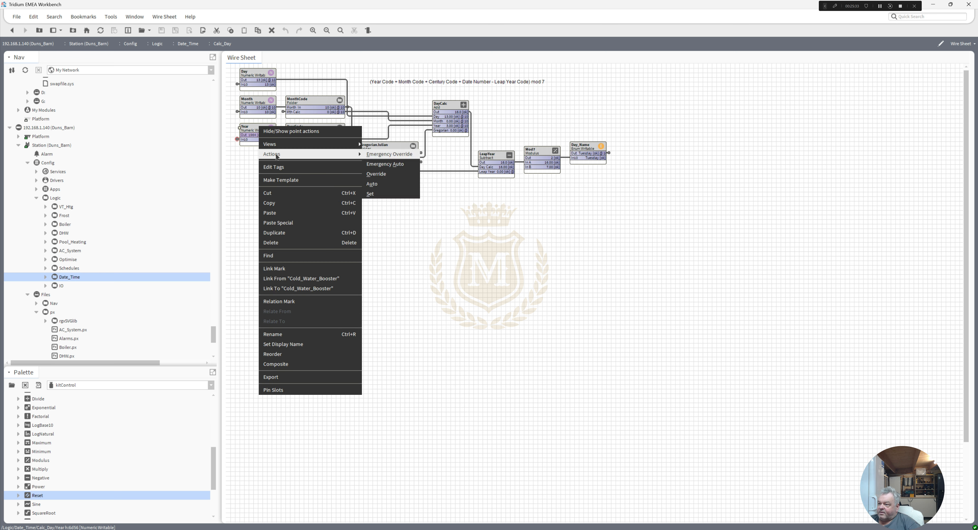
pyautogui.click(387, 164)
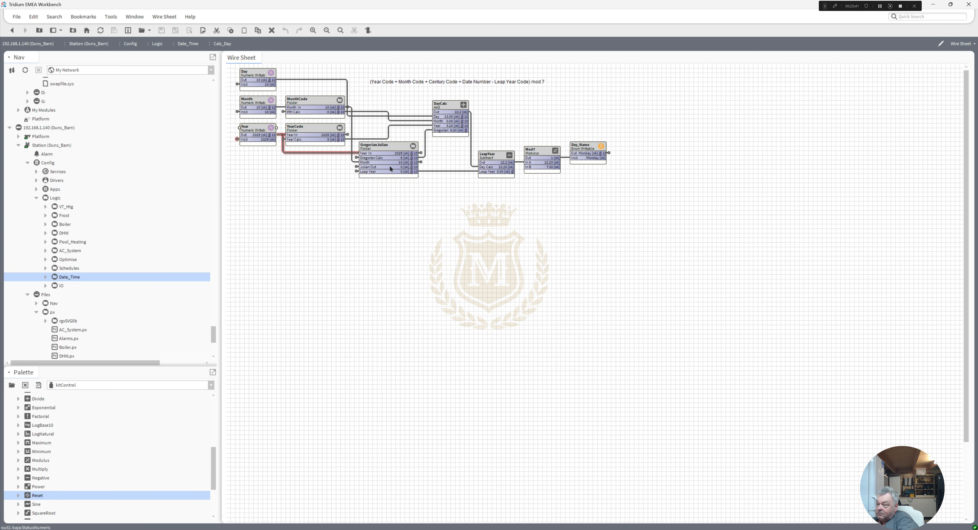
# Step: Open the GregorianJulian folder's wire sheet and apply an Emergency Override of 1992 to the Gregorian point
pyautogui.doubleClick(382, 162)
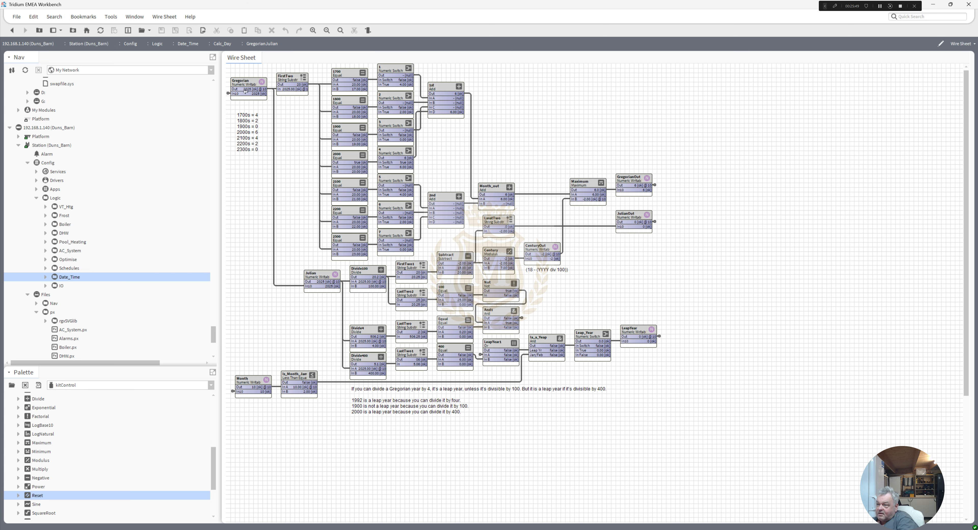
pyautogui.rightClick(244, 81)
pyautogui.moveTo(265, 111)
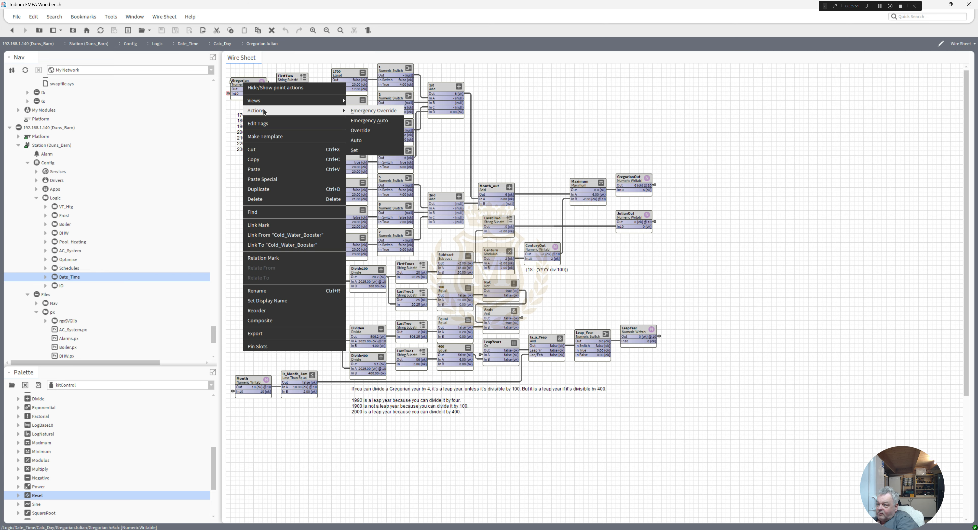
pyautogui.click(373, 110)
pyautogui.write('1')
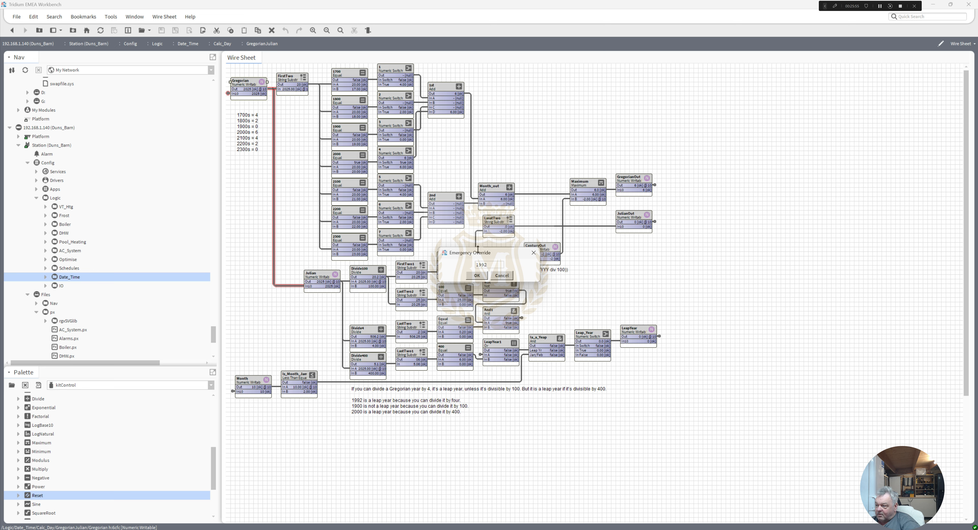
pyautogui.write('992')
pyautogui.click(477, 276)
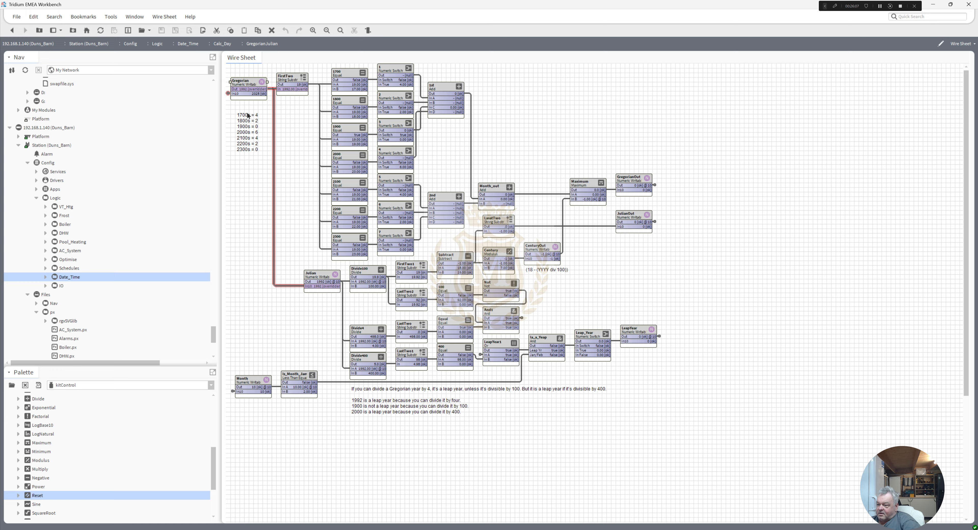
# Step: Apply an Emergency Override of 1 to the Month point in GregorianJulian
pyautogui.rightClick(247, 380)
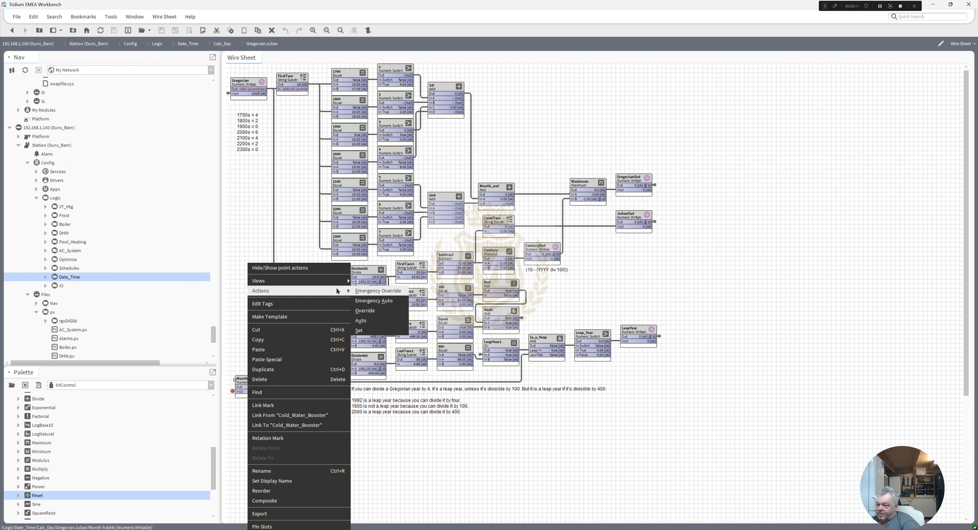
pyautogui.click(365, 292)
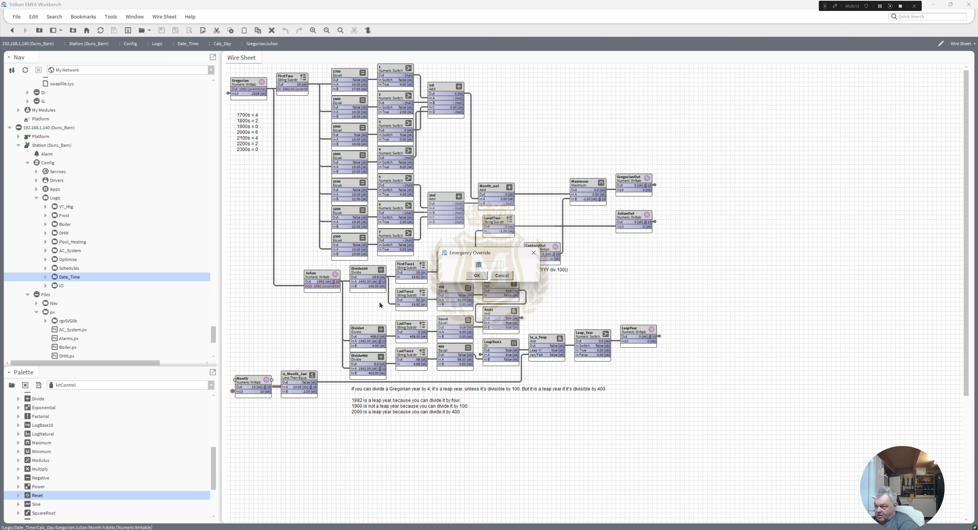
pyautogui.write('1')
pyautogui.click(476, 275)
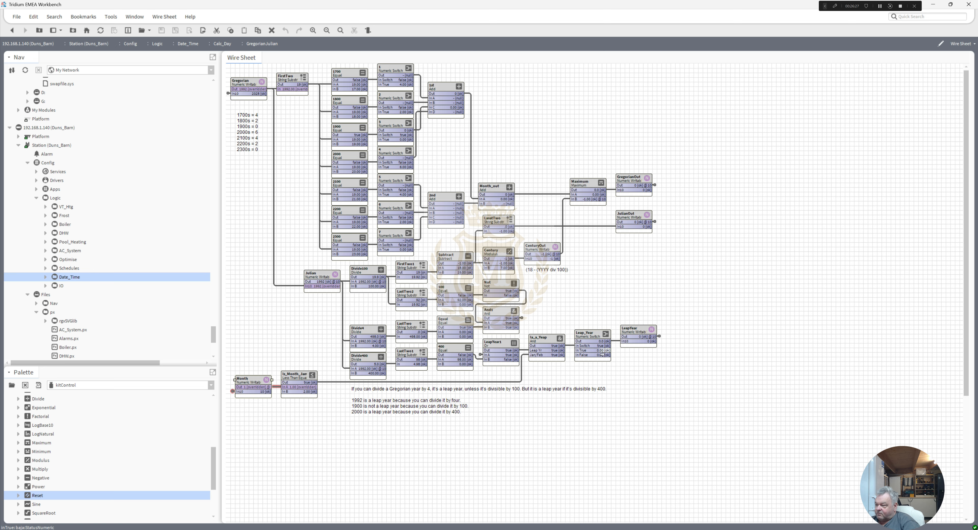
# Step: Set the In True value of the Leap_Year numeric switch to 1, save it and return to the GregorianJulian wire sheet
pyautogui.doubleClick(596, 336)
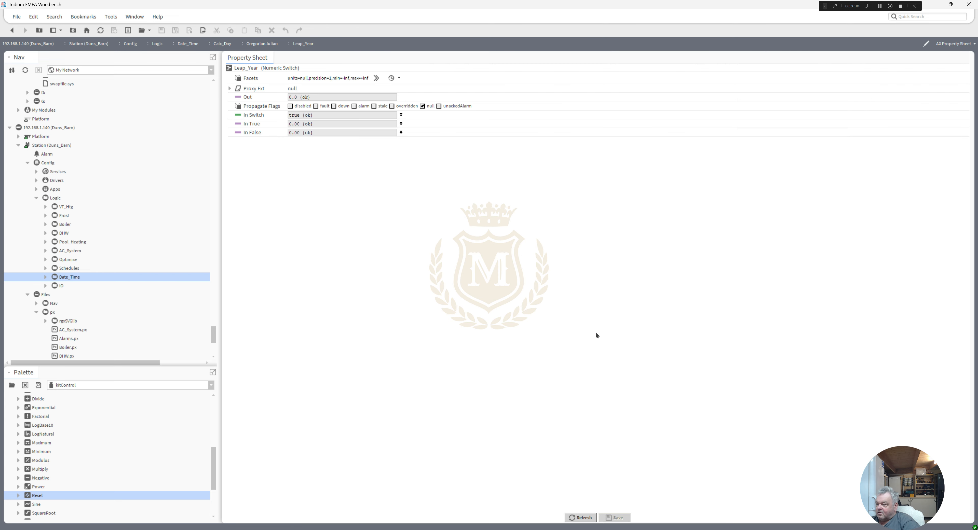
pyautogui.click(401, 123)
pyautogui.click(329, 129)
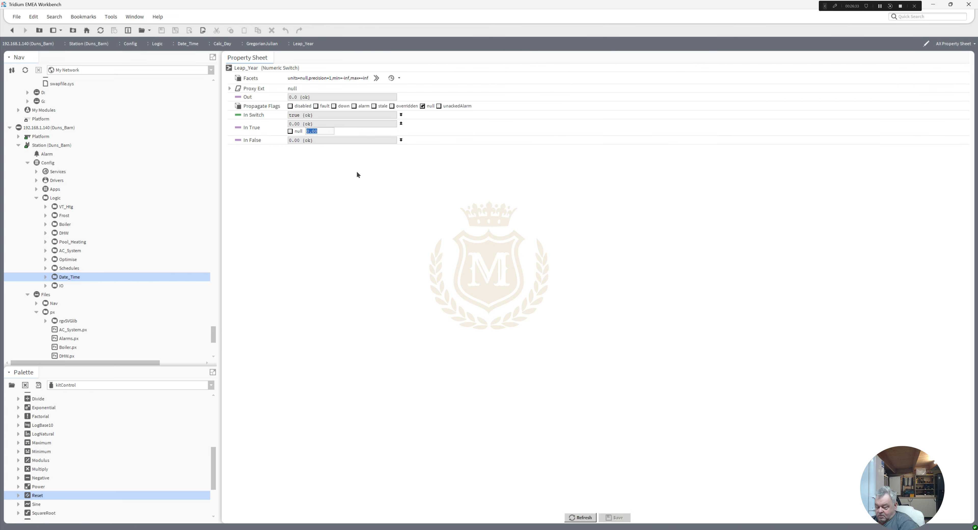
pyautogui.write('1')
pyautogui.click(612, 517)
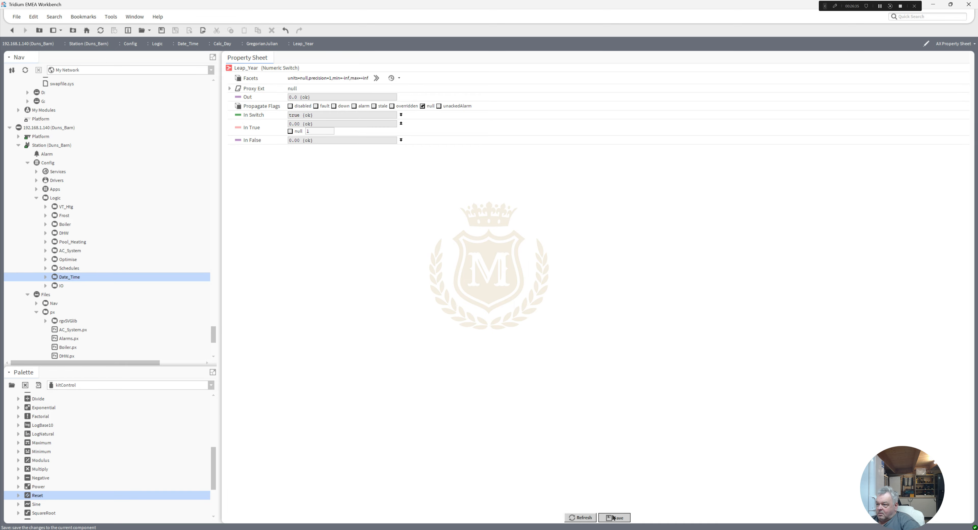
pyautogui.click(12, 31)
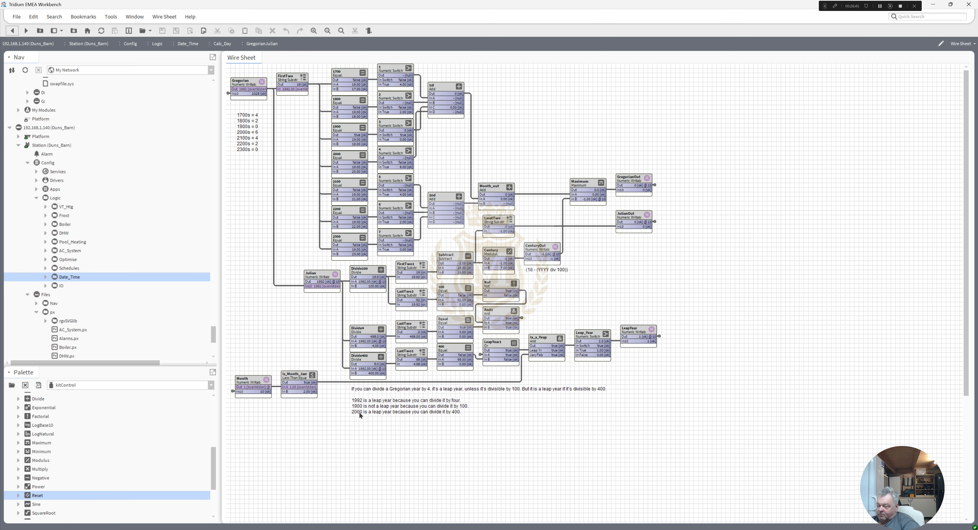
# Step: Change the Gregorian point's Emergency Override to 2000 to test the leap-year logic
pyautogui.rightClick(247, 81)
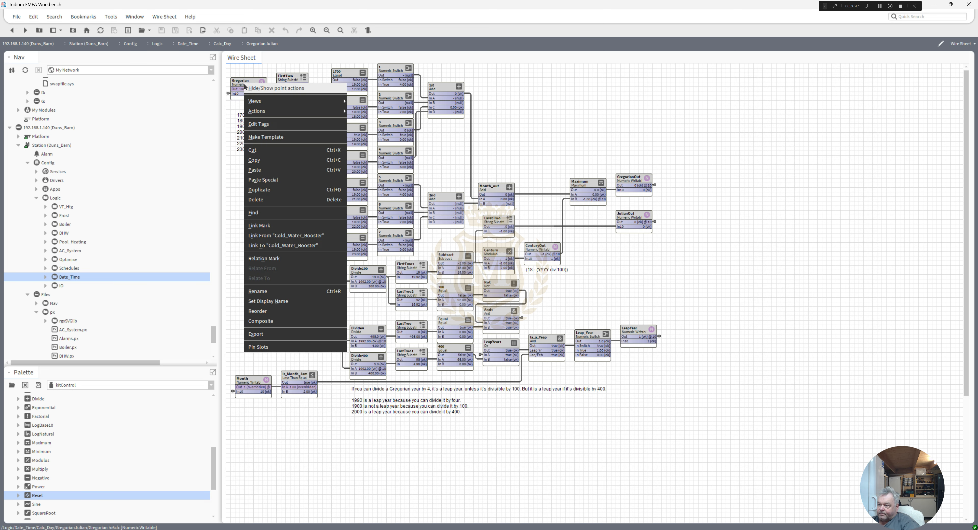
pyautogui.moveTo(272, 114)
pyautogui.click(368, 114)
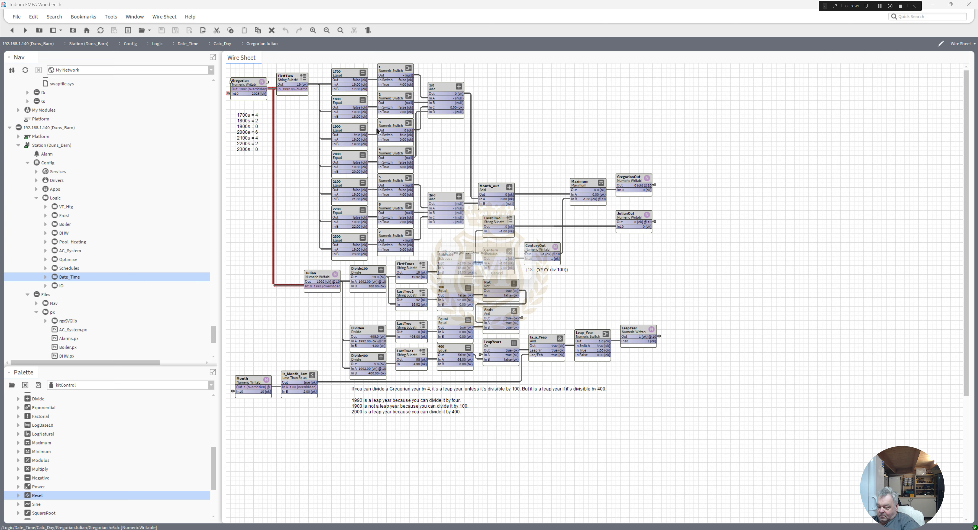
pyautogui.write('2000')
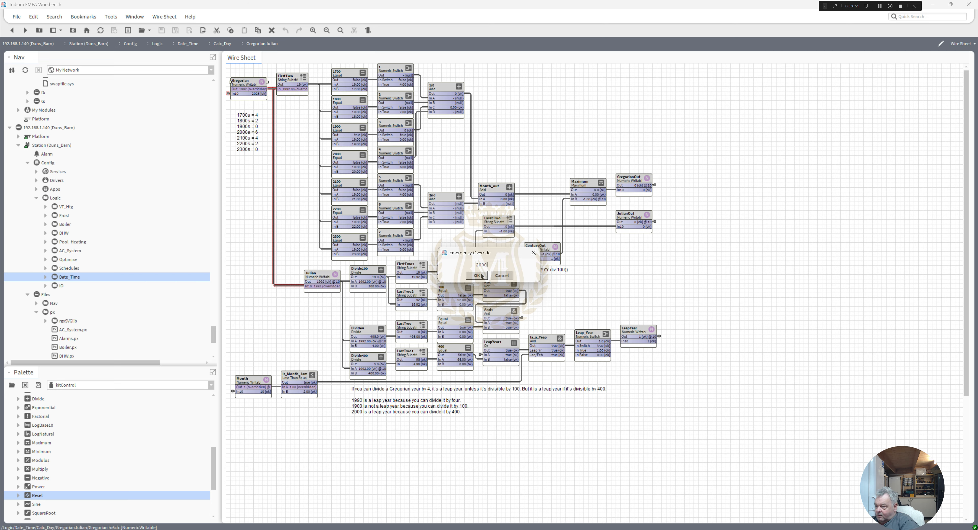
pyautogui.click(478, 276)
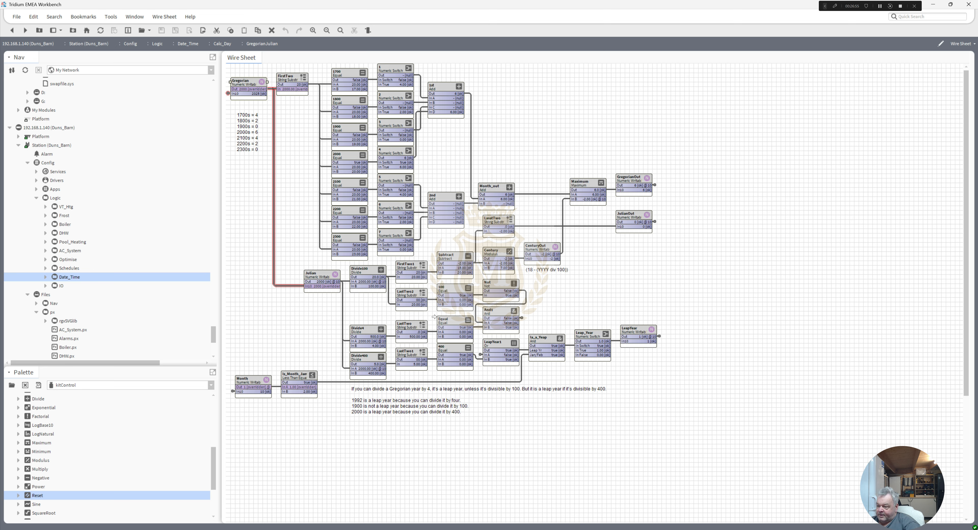
# Step: Change the Gregorian point's Emergency Override to 1900 to test the century exception
pyautogui.rightClick(248, 97)
pyautogui.moveTo(257, 111)
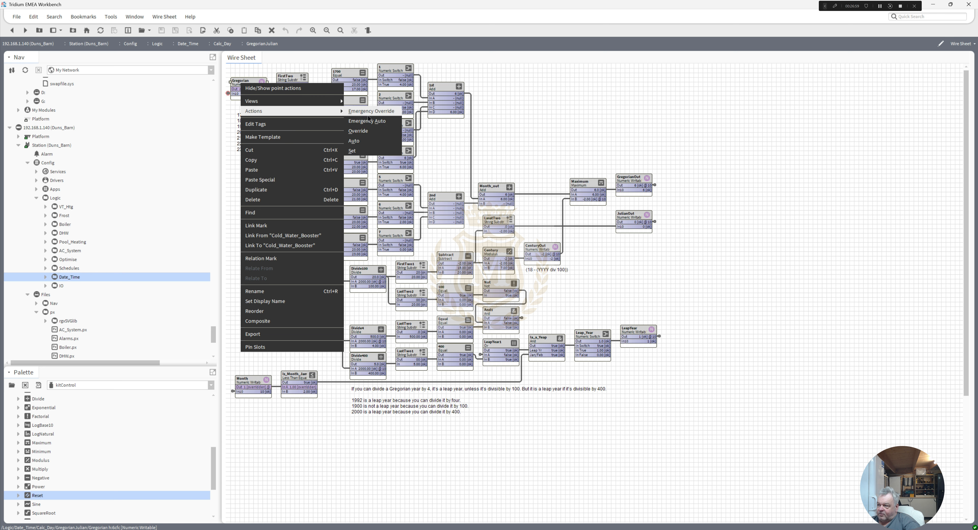
pyautogui.click(370, 112)
pyautogui.write('1')
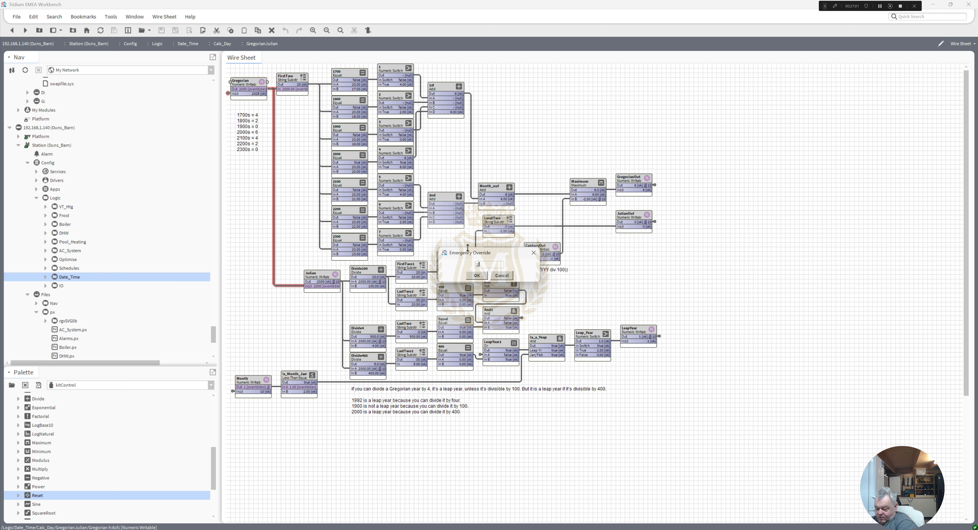
pyautogui.write('900')
pyautogui.click(476, 275)
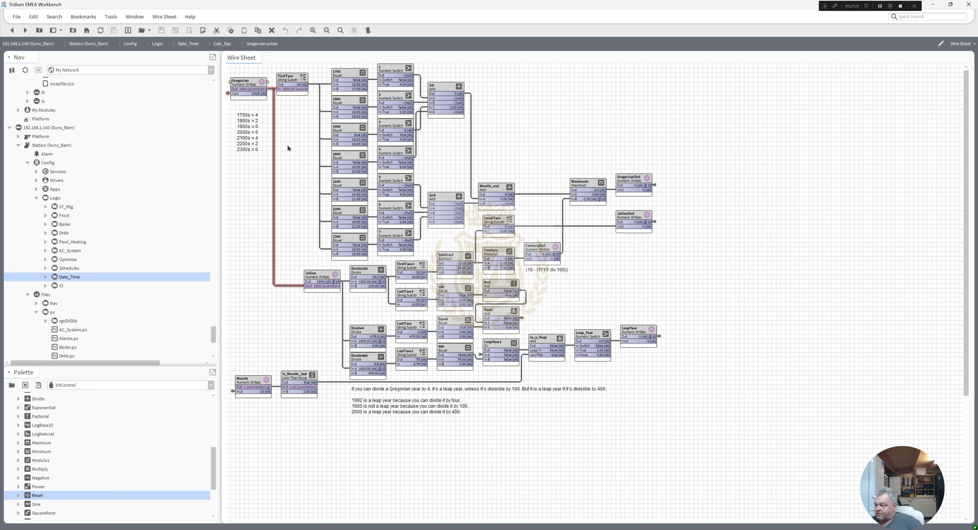
# Step: Release the emergency overrides on the Gregorian and Month points in GregorianJulian with Emergency Auto
pyautogui.rightClick(246, 85)
pyautogui.click(370, 125)
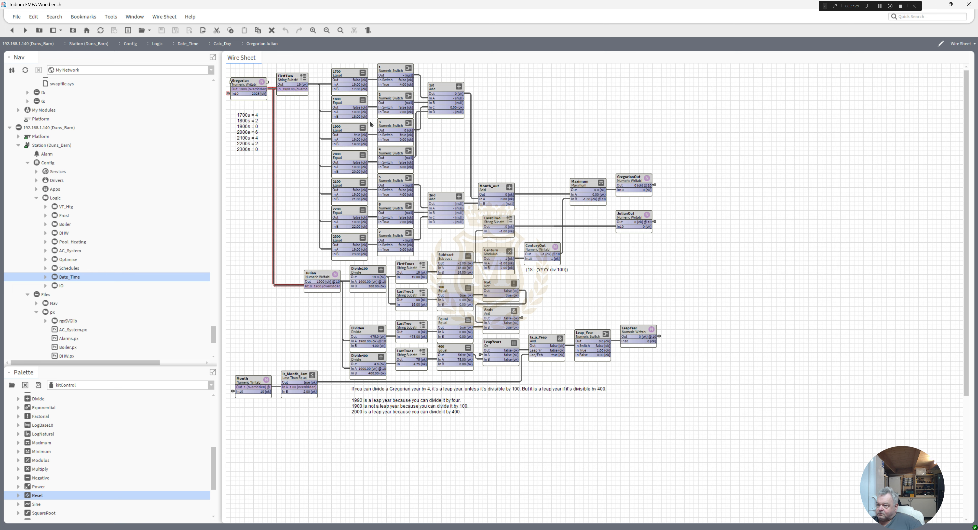
pyautogui.rightClick(252, 381)
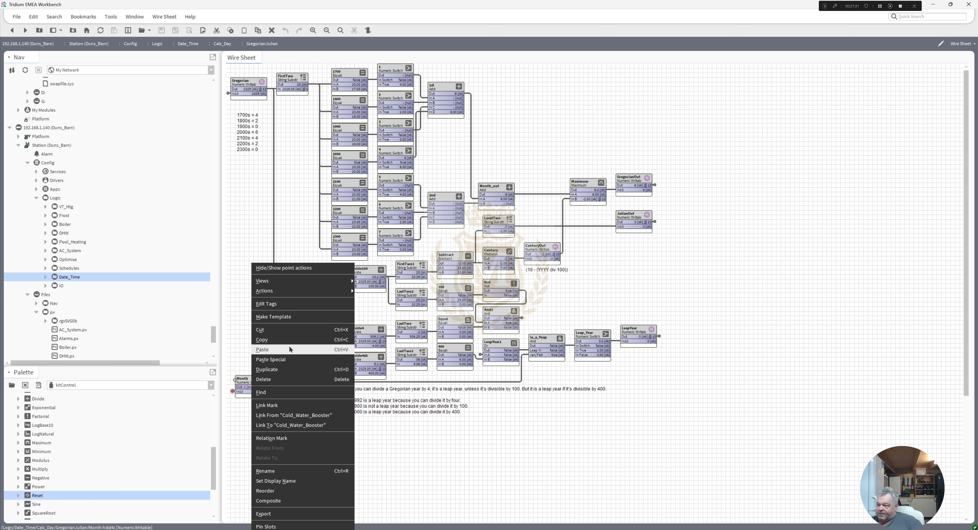
pyautogui.click(378, 301)
pyautogui.click(552, 443)
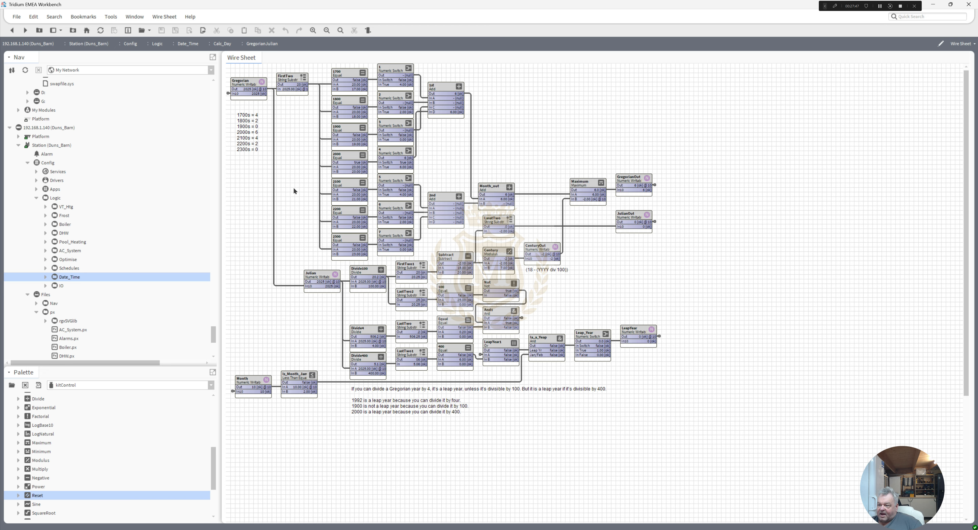
# Step: Open the Home.px graphic from the station's px files to view the weekday and date display
pyautogui.moveTo(212, 330); pyautogui.dragTo(212, 337)
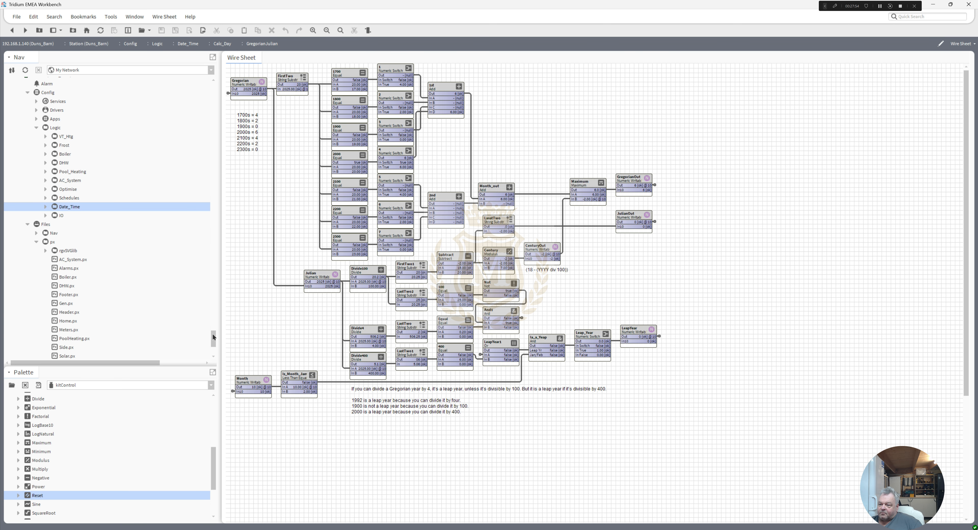
pyautogui.doubleClick(63, 320)
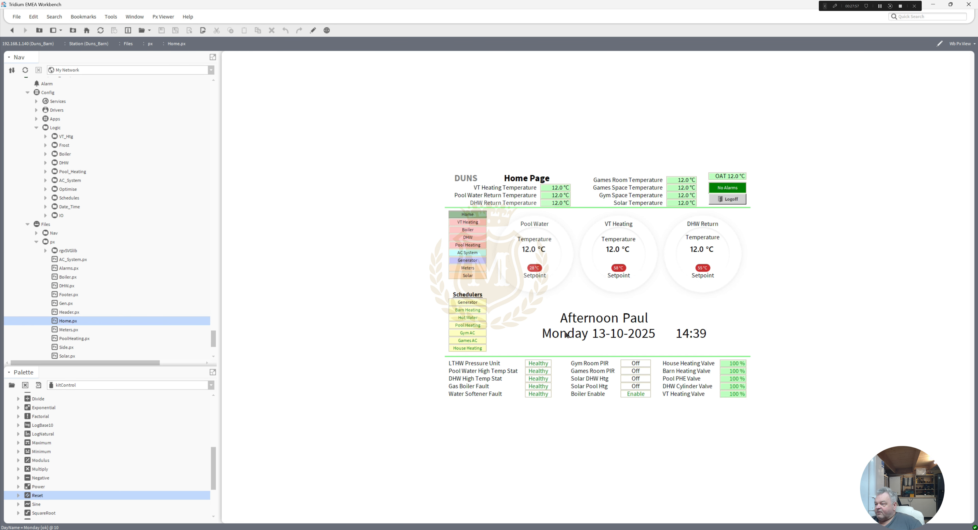